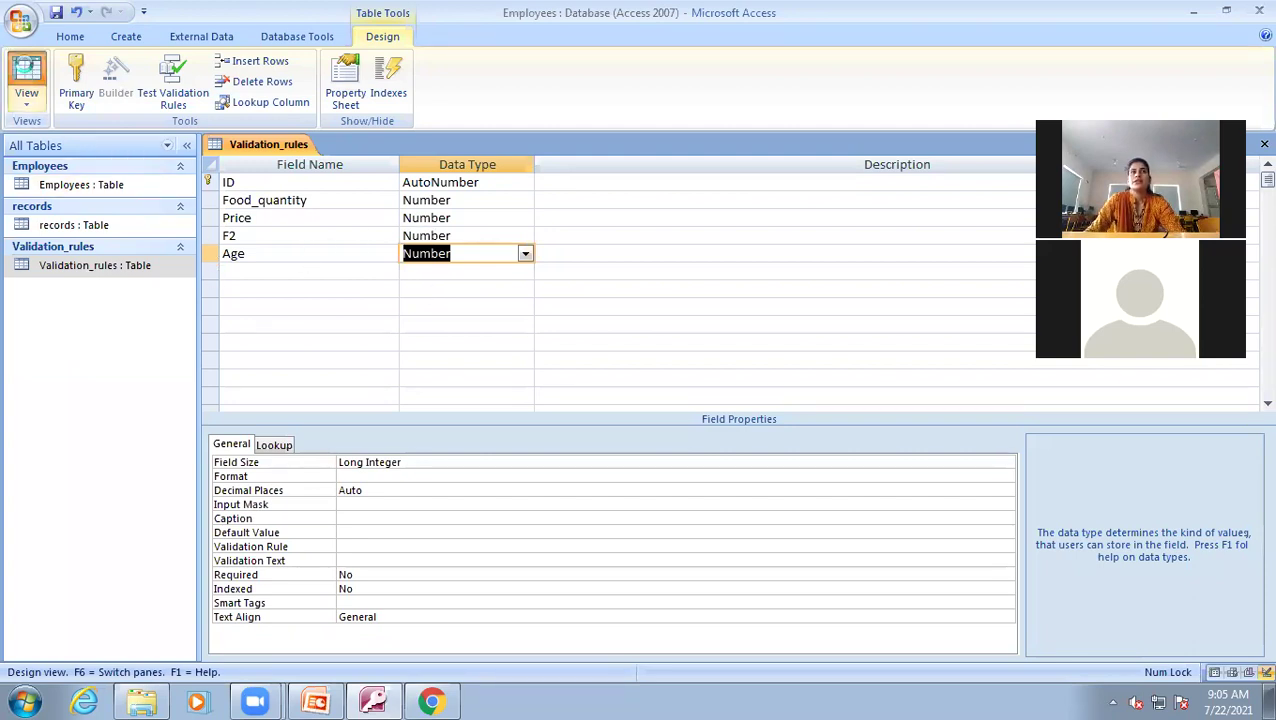
# - Save the Validation_rules table, switch it to Datasheet view and enter 12 as the Age of record 1
pyautogui.click(27, 70)
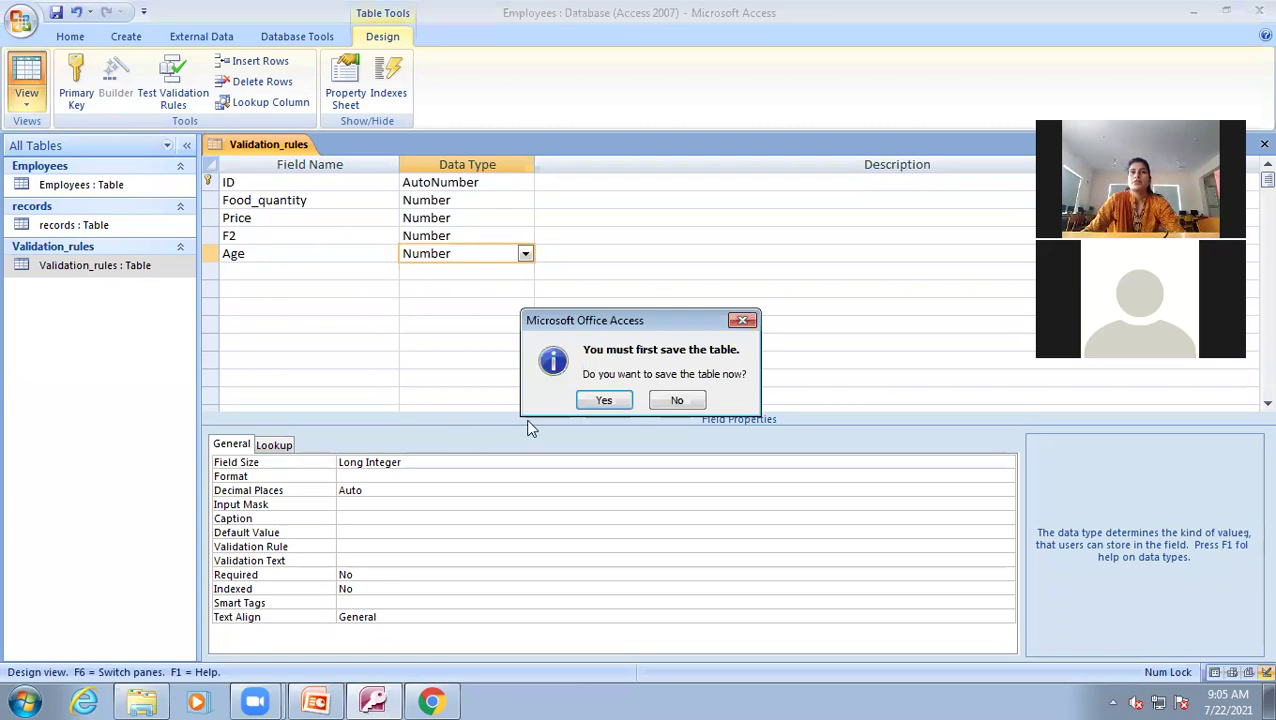
pyautogui.click(591, 402)
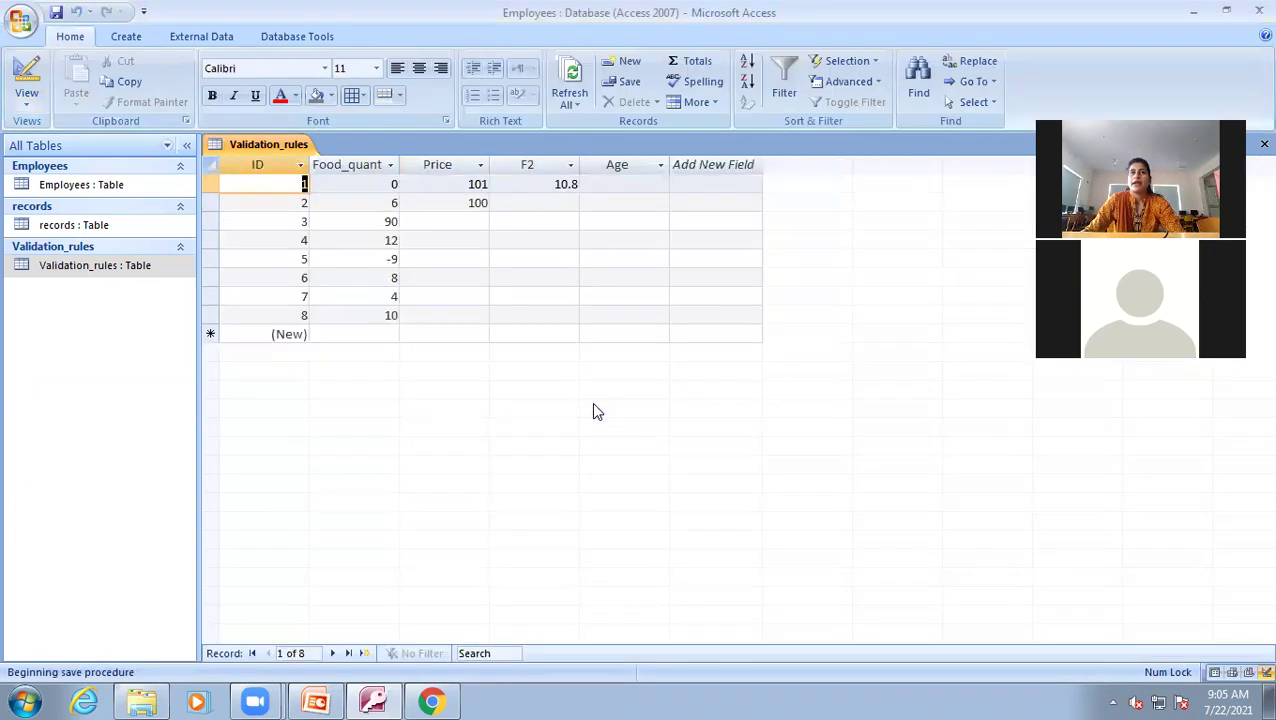
pyautogui.click(622, 184)
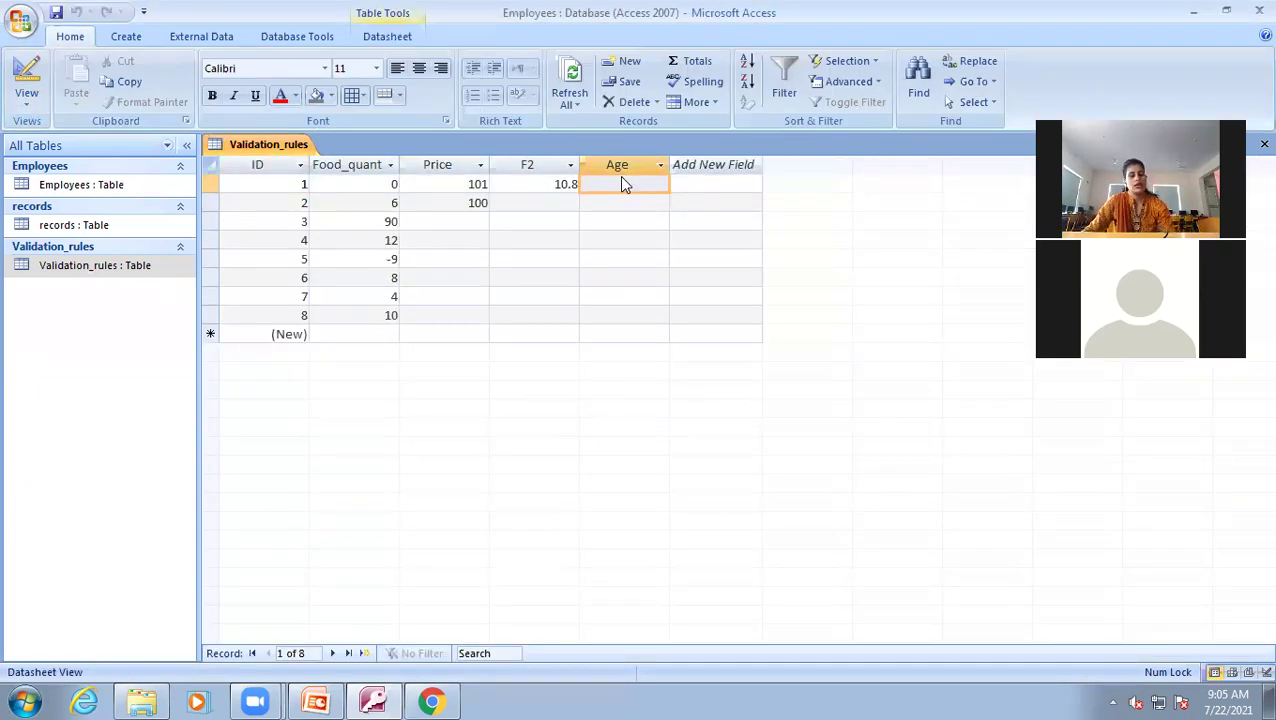
pyautogui.write('12')
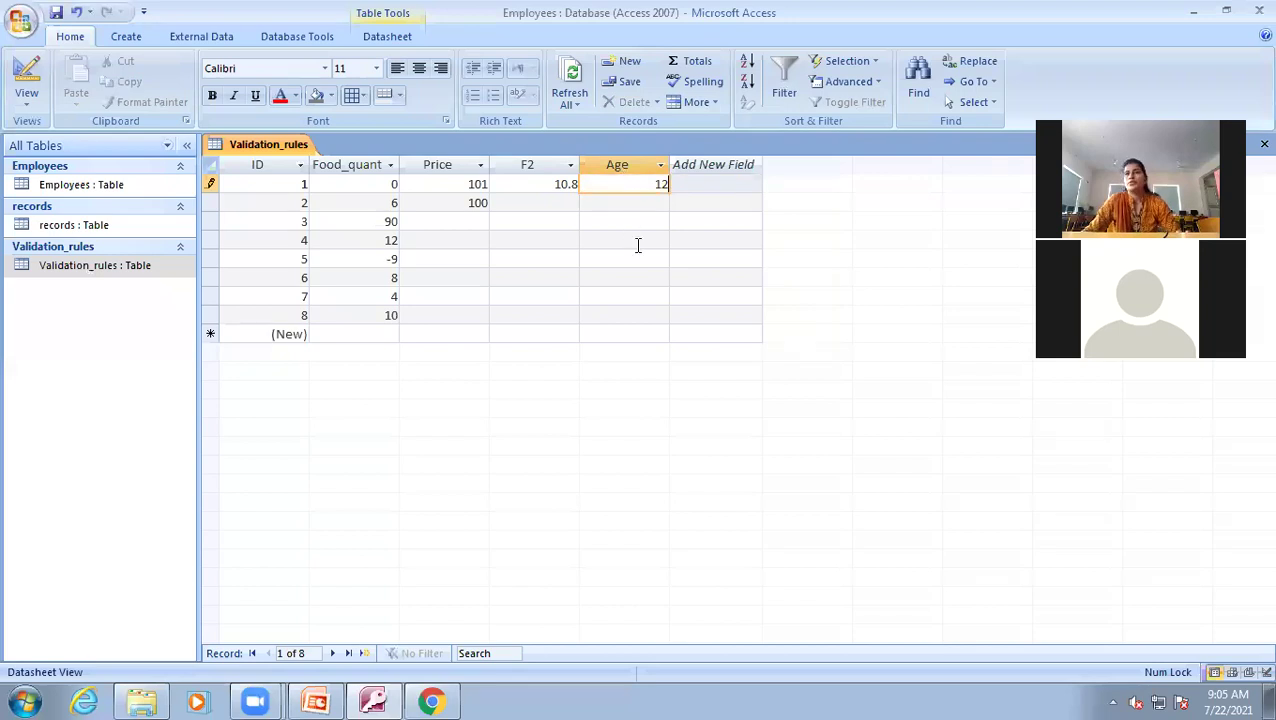
pyautogui.click(657, 203)
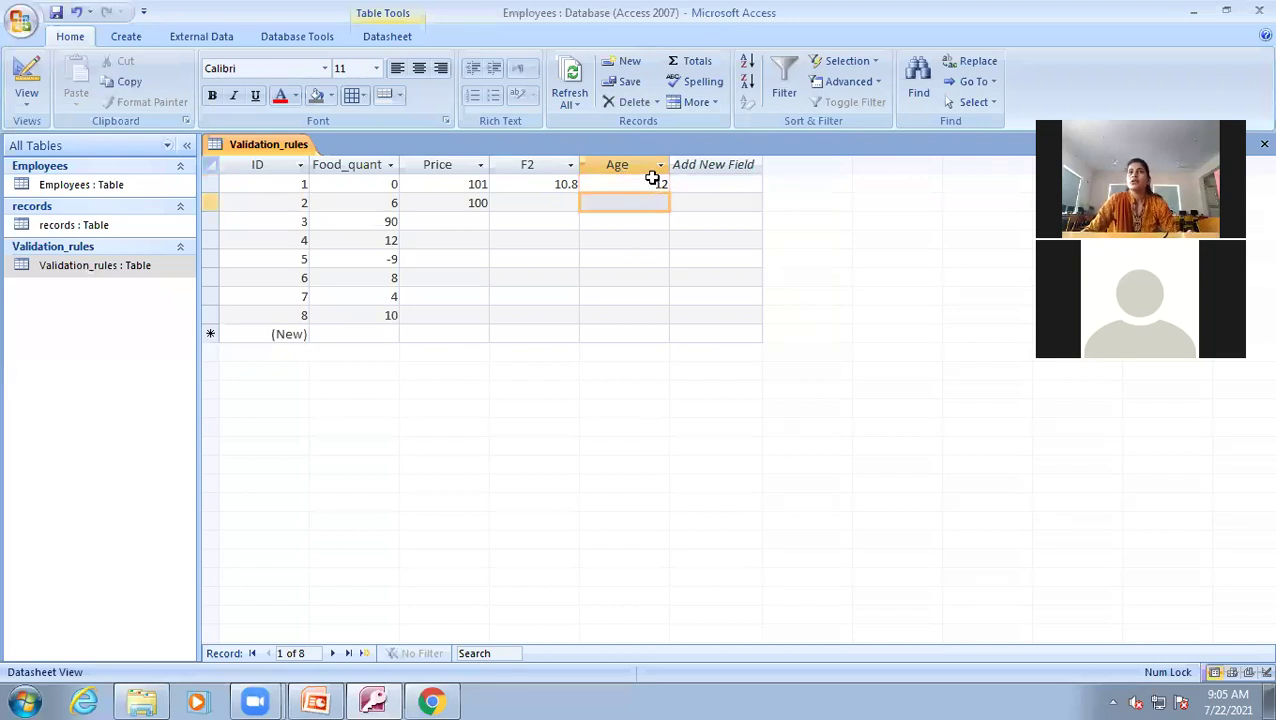
# - Clear the Age value from record 1
pyautogui.click(655, 185)
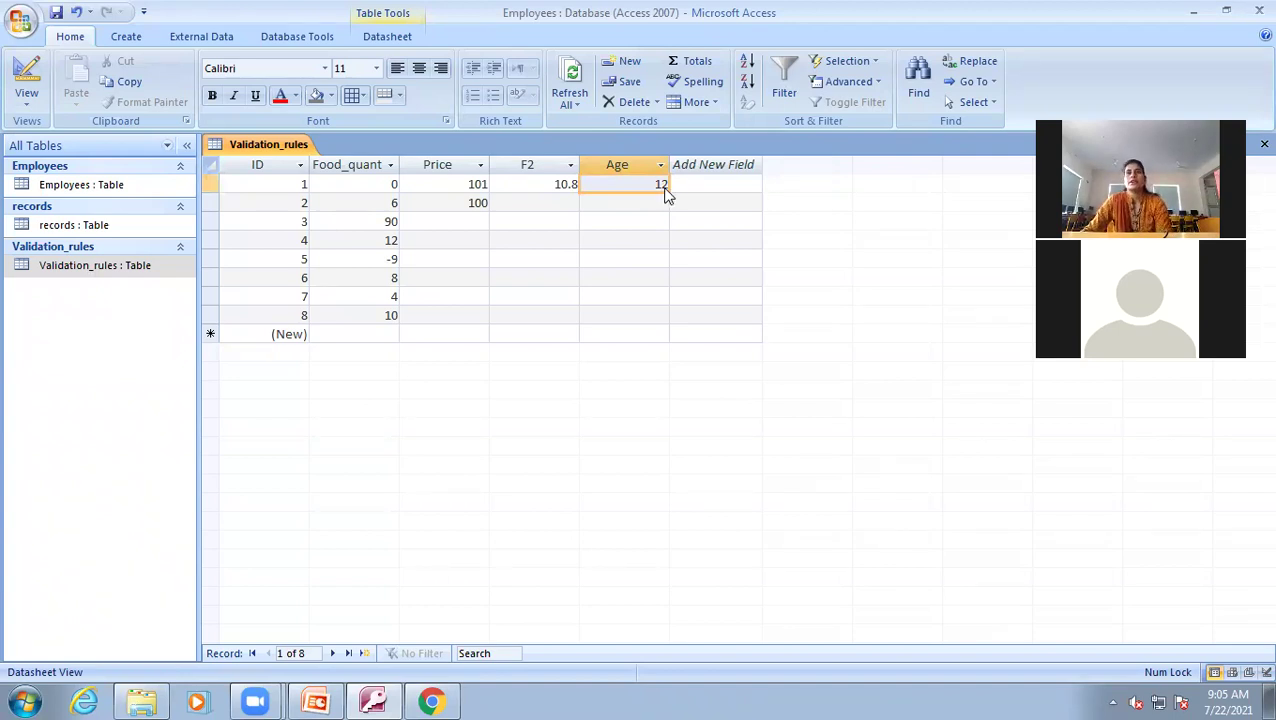
pyautogui.click(664, 184)
pyautogui.press('BackSpace')
pyautogui.press('BackSpace')
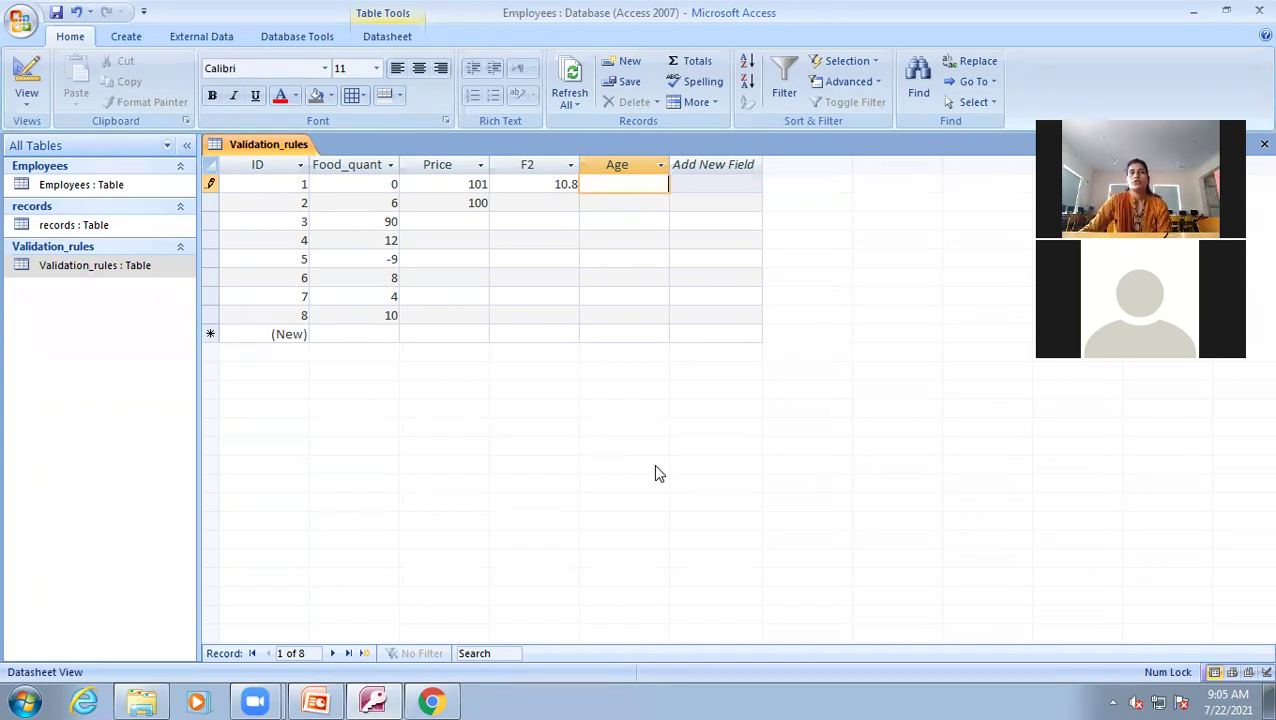
# - In Design view, set the Age field's validation rule to "between 18 and 45" and save the table
pyautogui.click(26, 75)
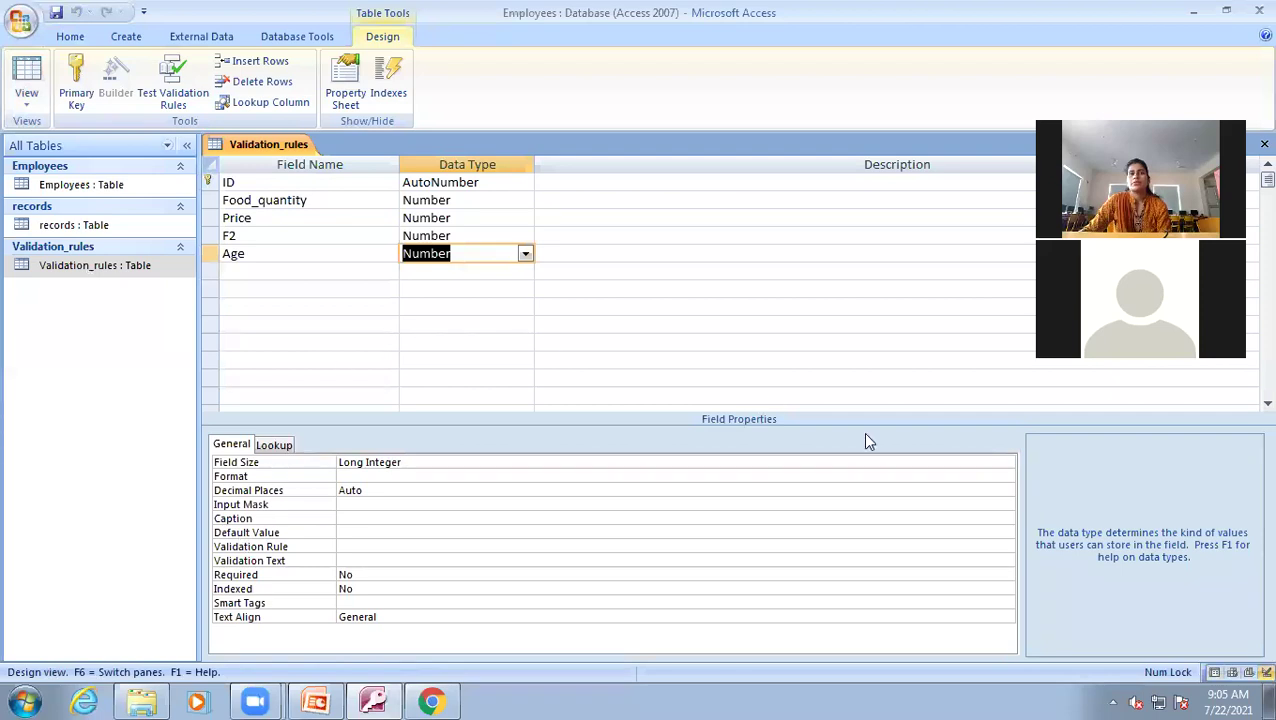
pyautogui.click(270, 250)
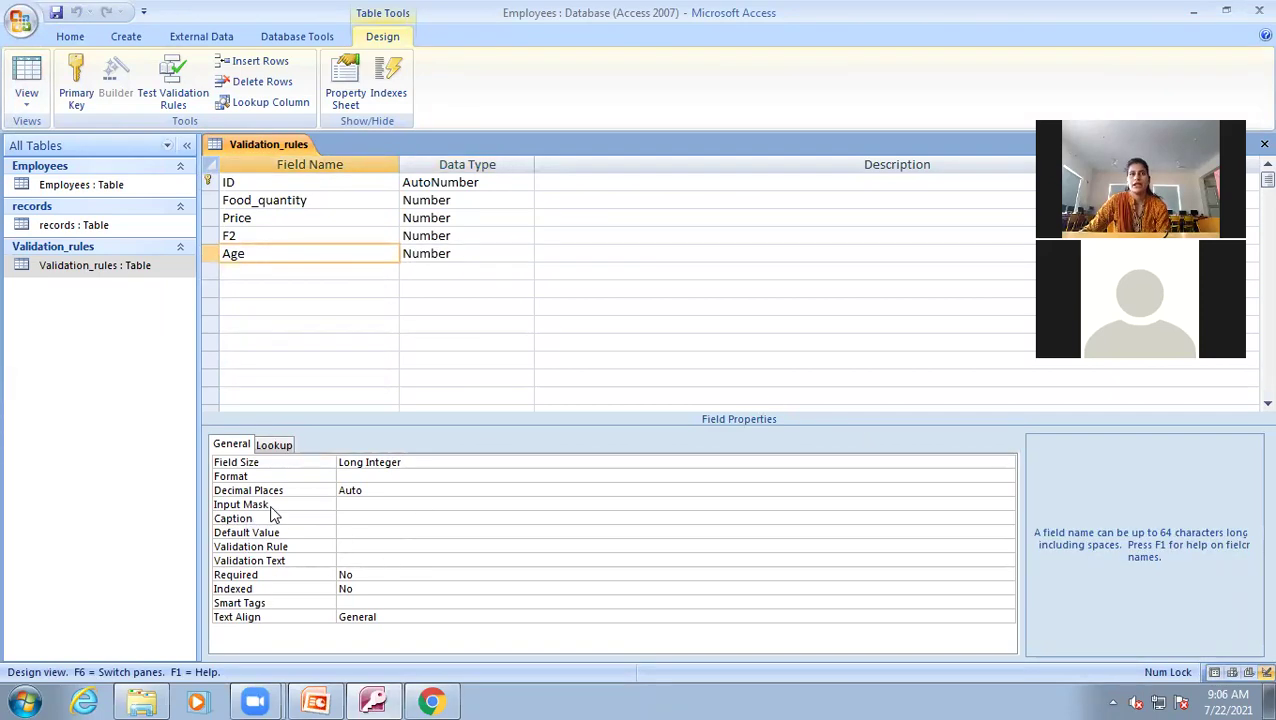
pyautogui.click(367, 546)
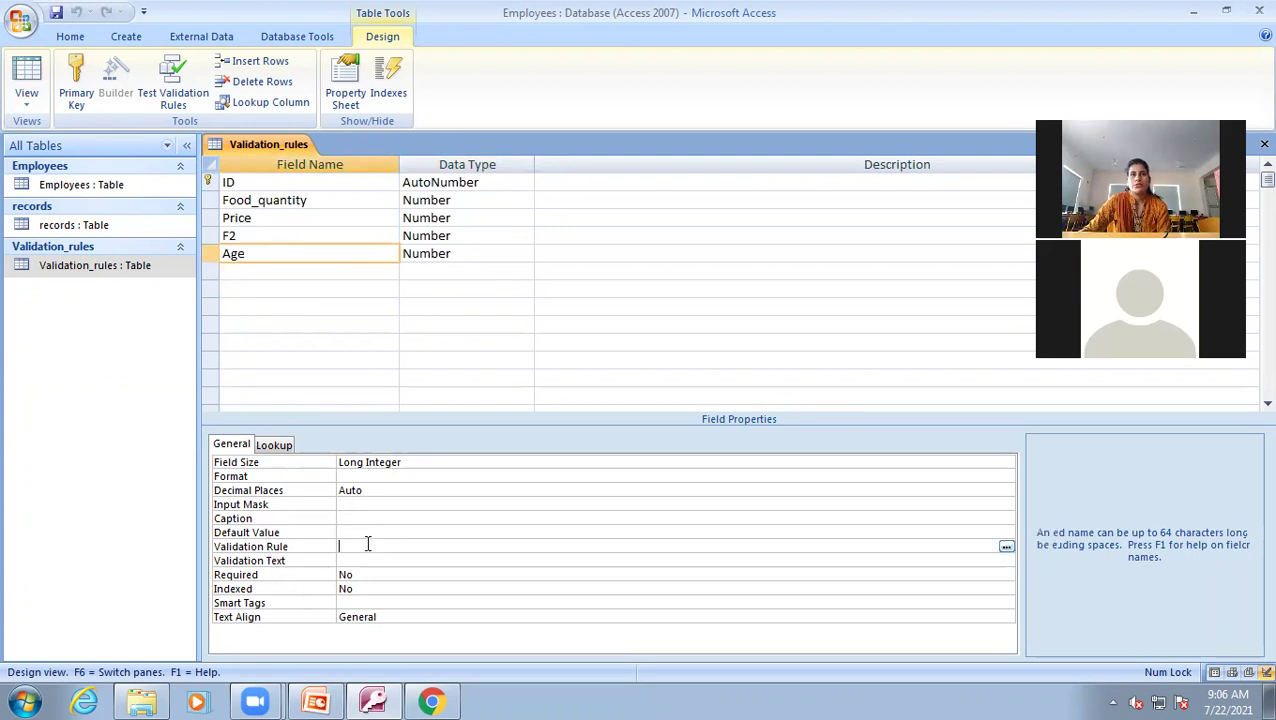
pyautogui.write('b')
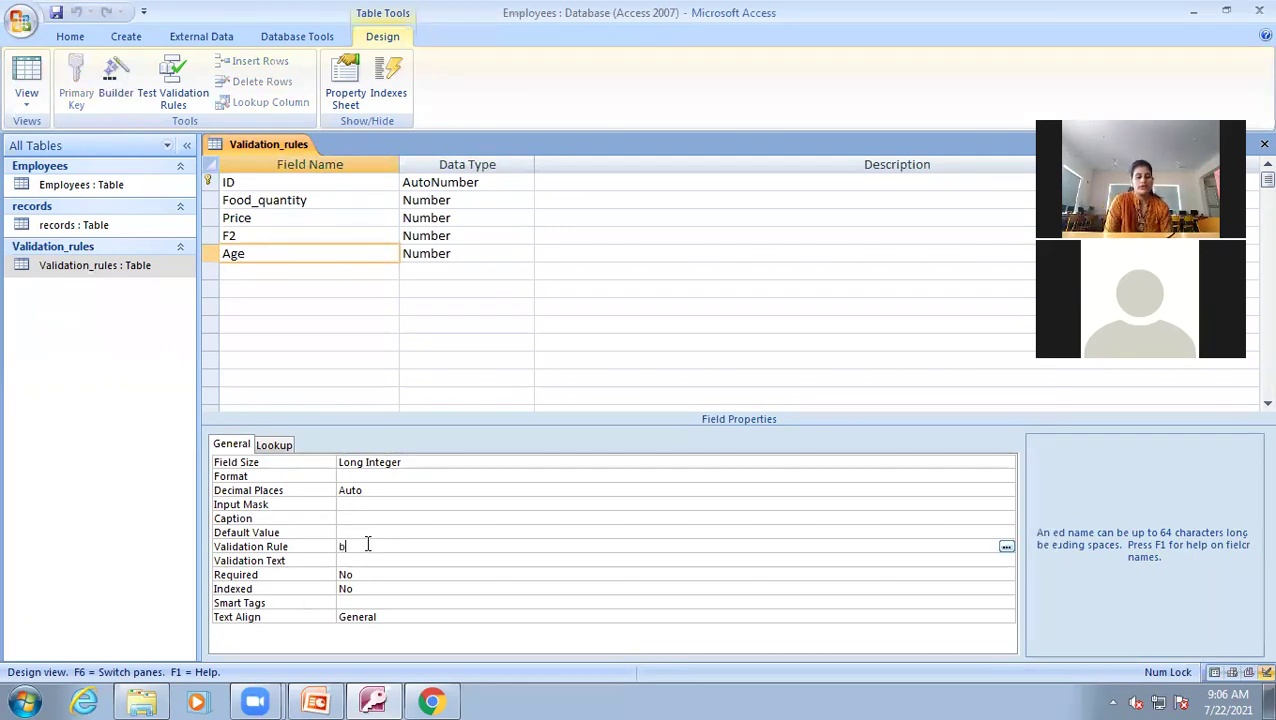
pyautogui.write('etween')
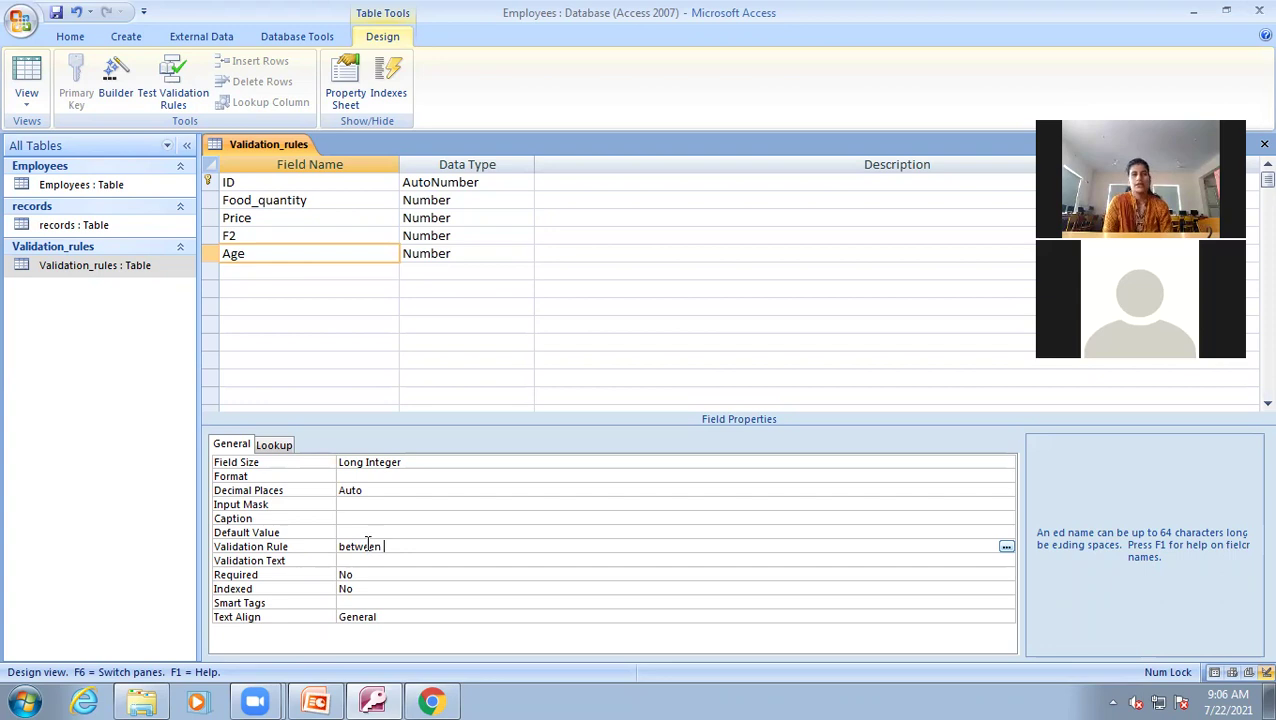
pyautogui.write('18 and')
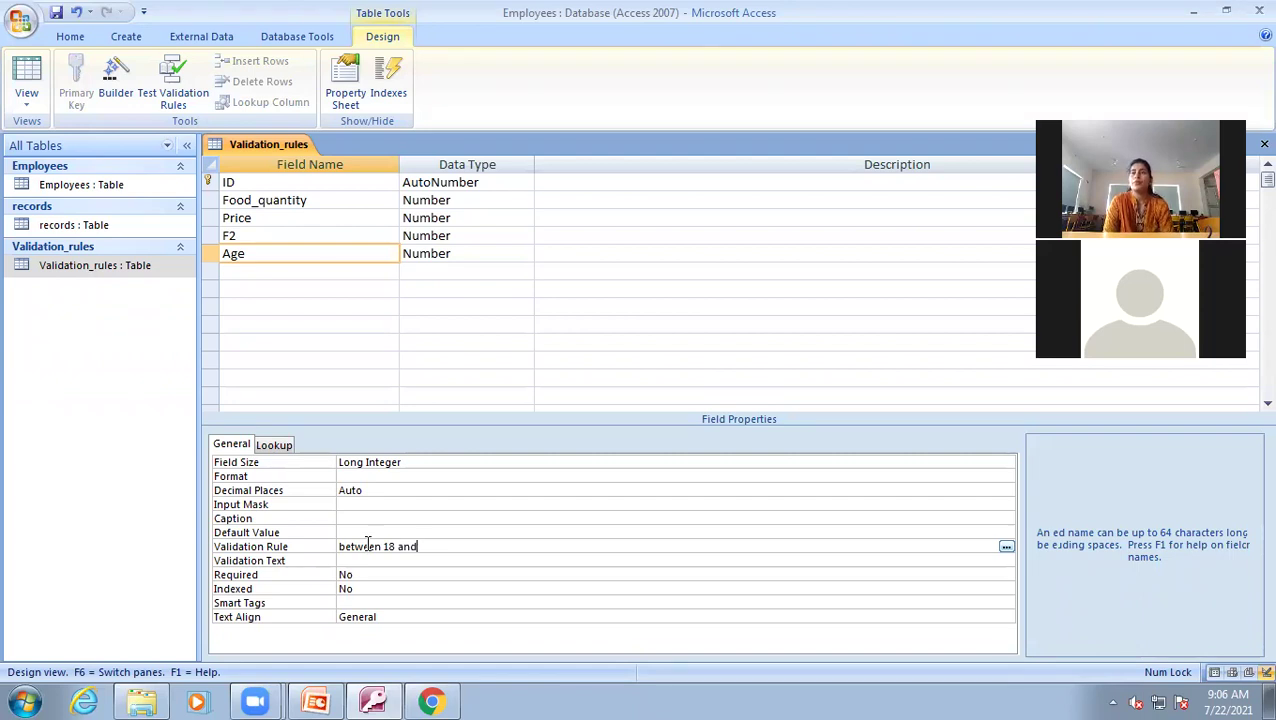
pyautogui.write(' 45')
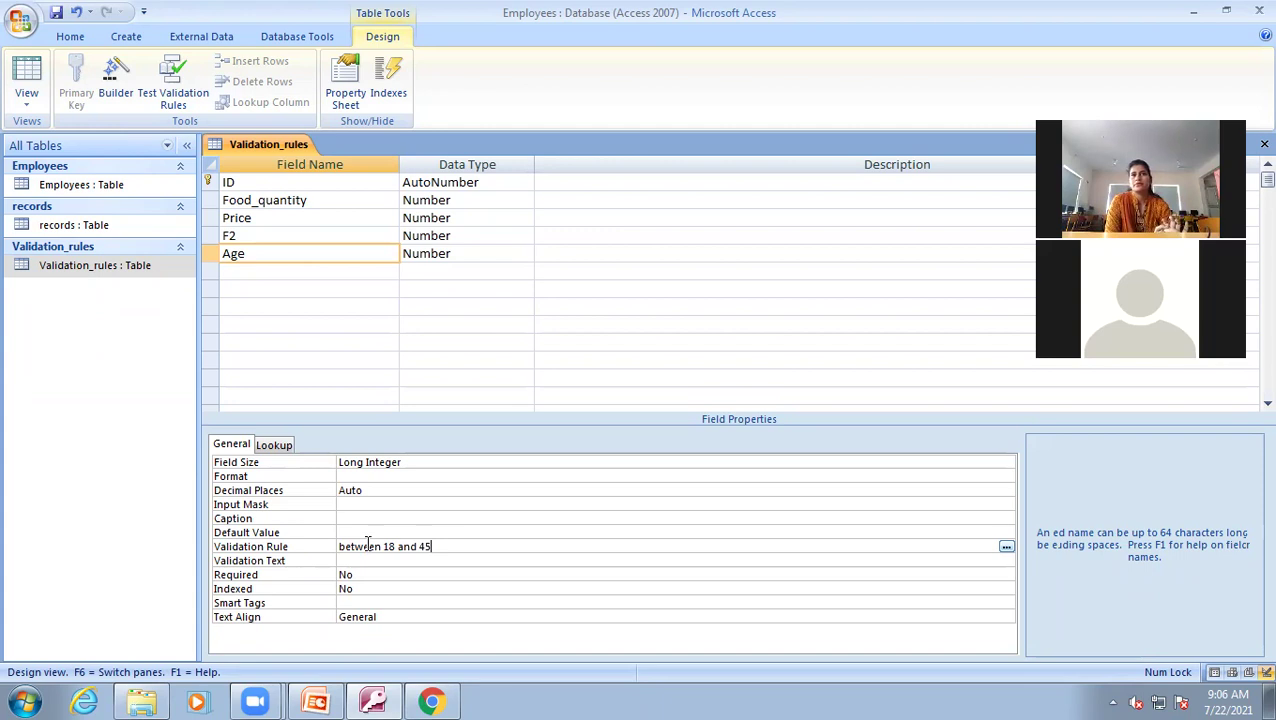
pyautogui.hotkey('ctrl', 's')
pyautogui.press('Return')
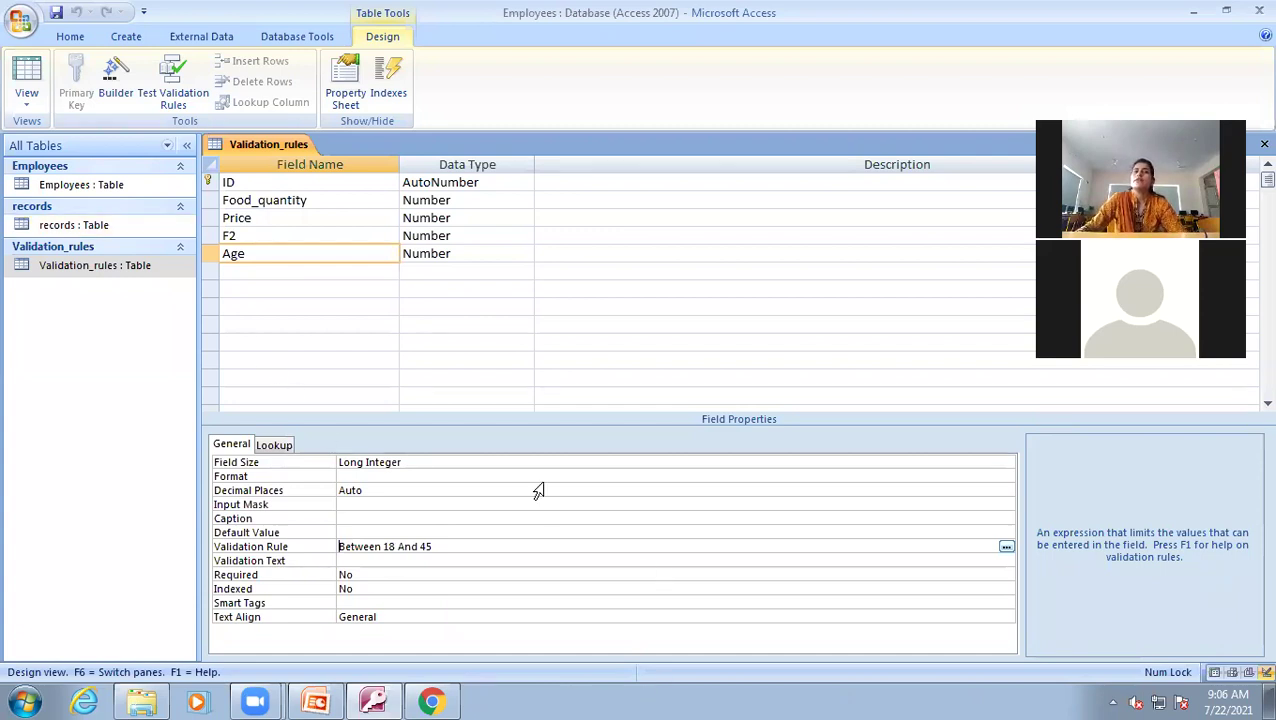
# - Return to Datasheet view and try to enter 10 as the Age of record 1 to test the rule
pyautogui.click(28, 68)
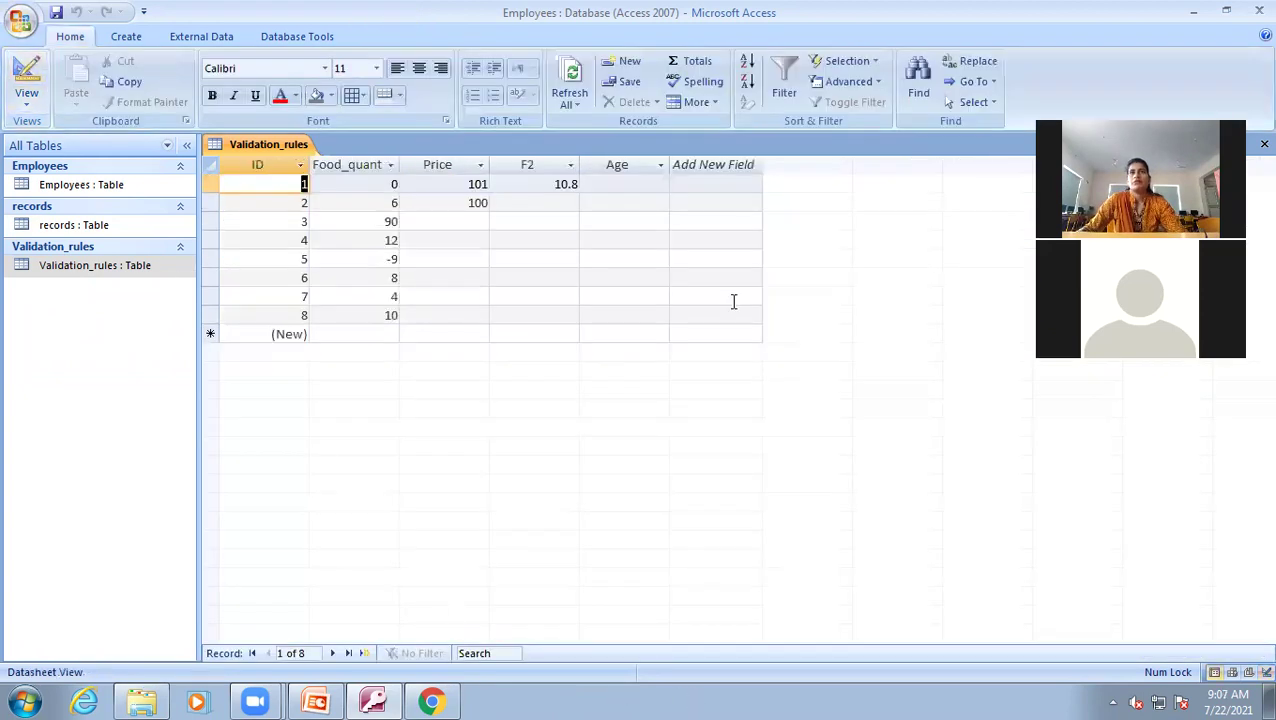
pyautogui.click(649, 182)
pyautogui.write('1')
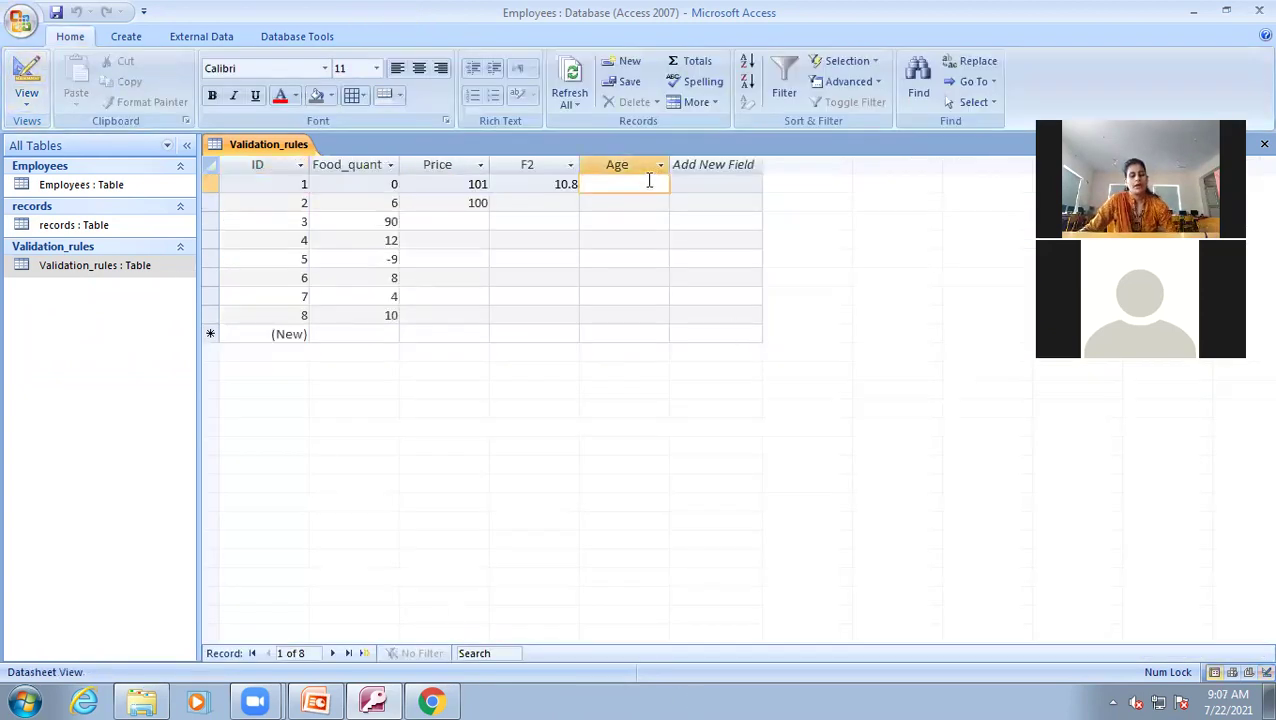
pyautogui.write('0')
pyautogui.press('Return')
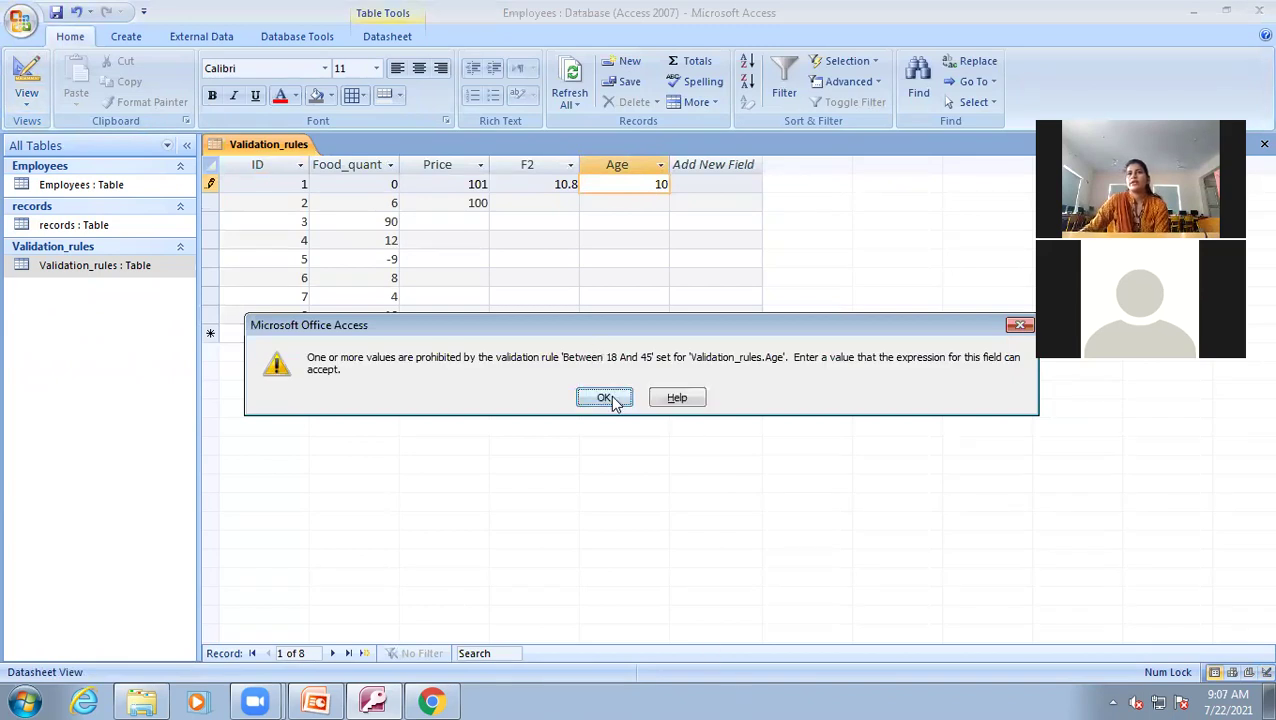
pyautogui.click(606, 398)
# - Try 16 as the Age of record 1
pyautogui.press('BackSpace')
pyautogui.write('6')
pyautogui.press('Return')
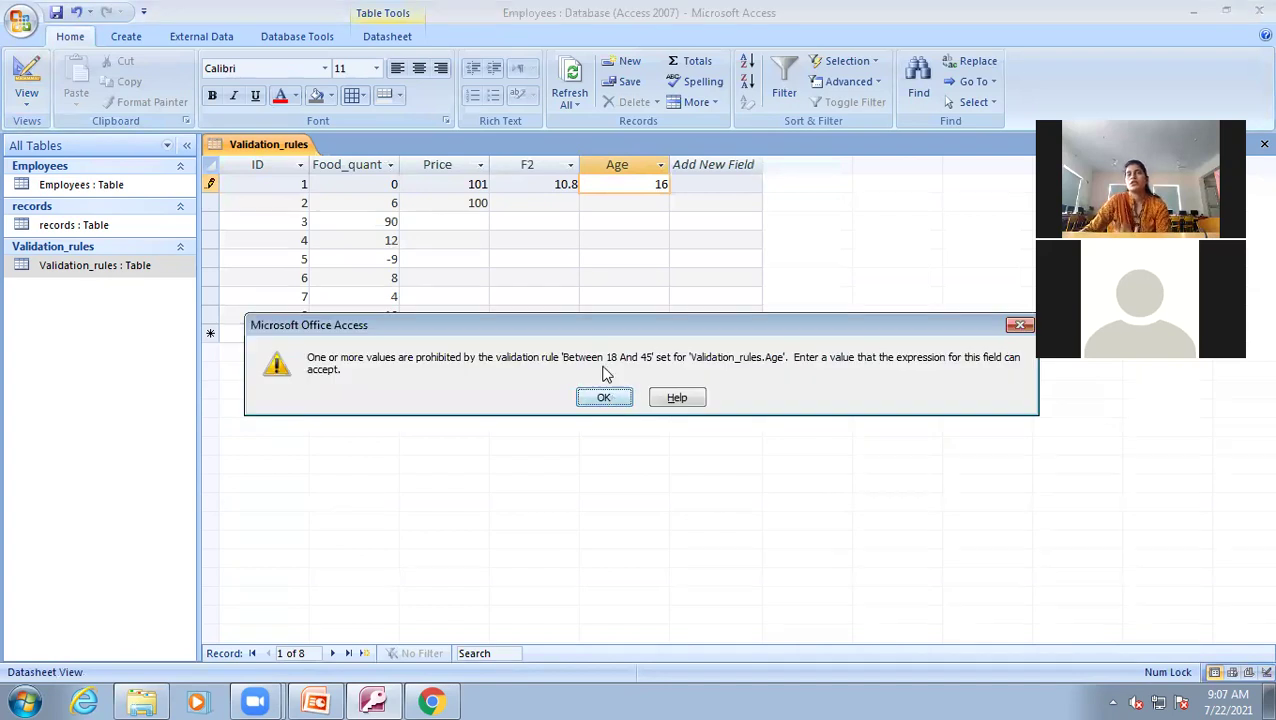
pyautogui.click(604, 398)
# - Replace the rejected Age in record 1 with 34
pyautogui.press('BackSpace')
pyautogui.press('BackSpace')
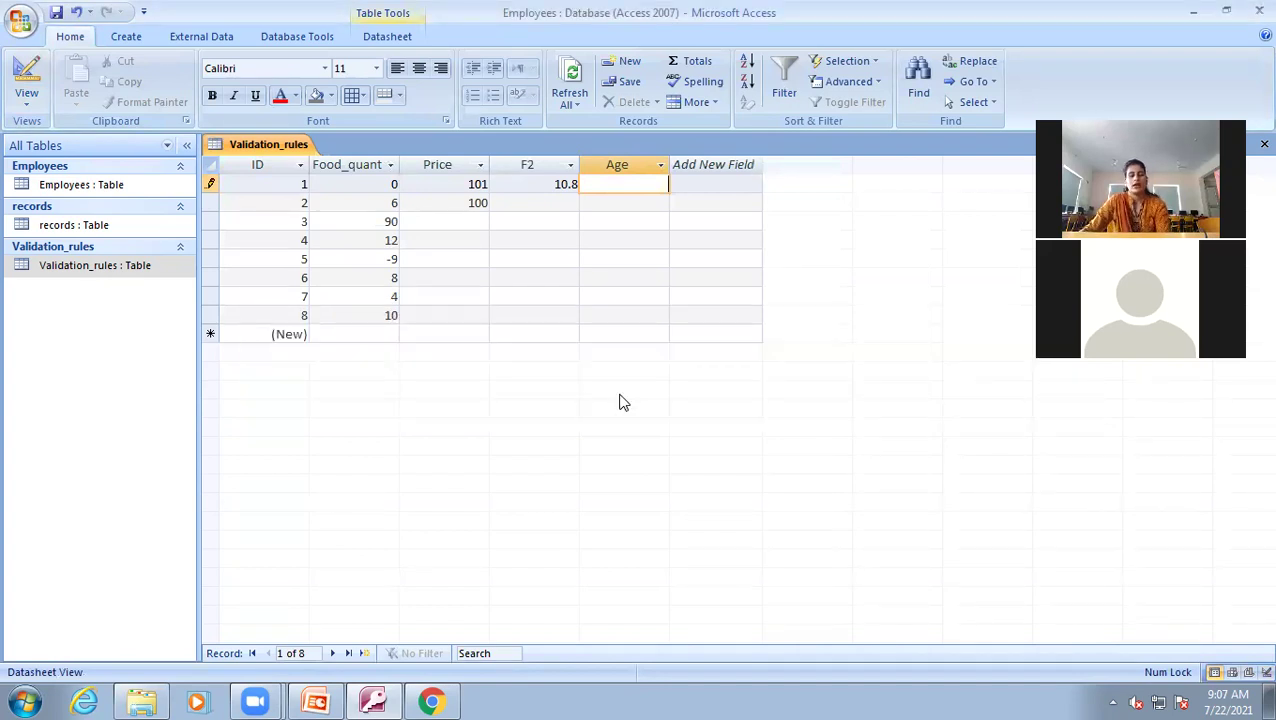
pyautogui.write('34')
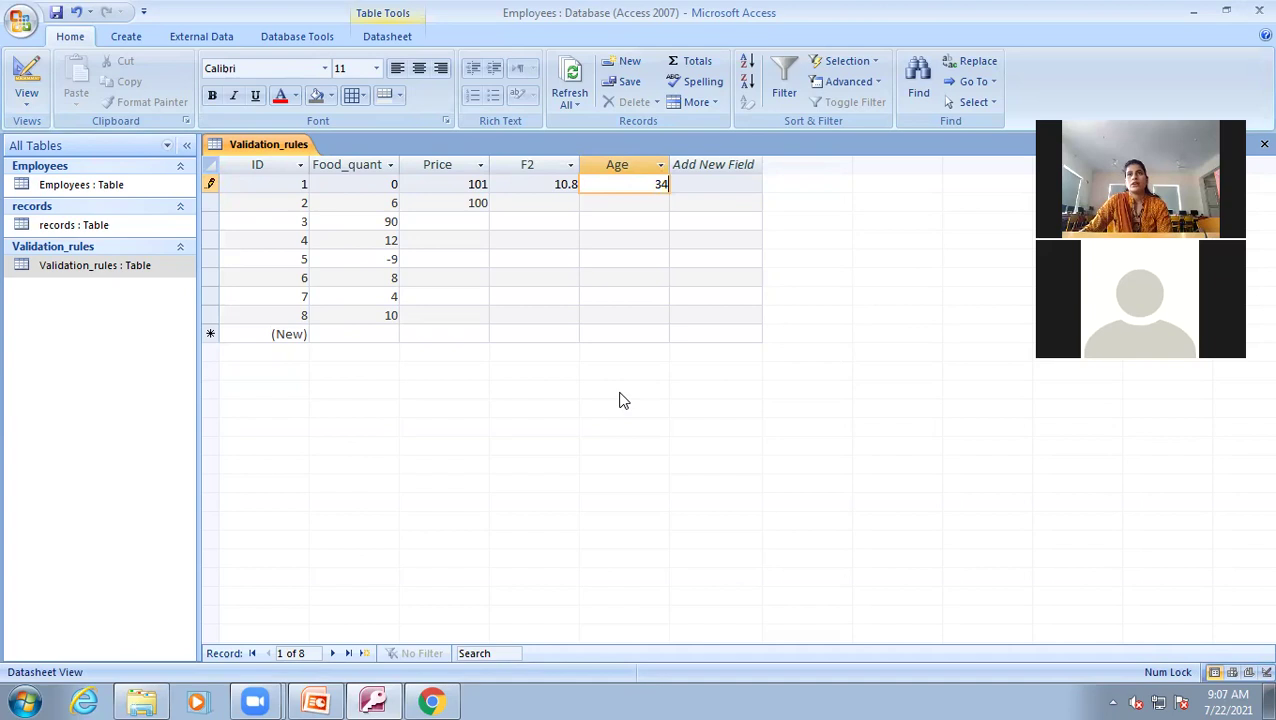
pyautogui.press('Return')
# - Enter the rule's boundary ages: 18 for record 2 and 45 for record 3
pyautogui.click(655, 200)
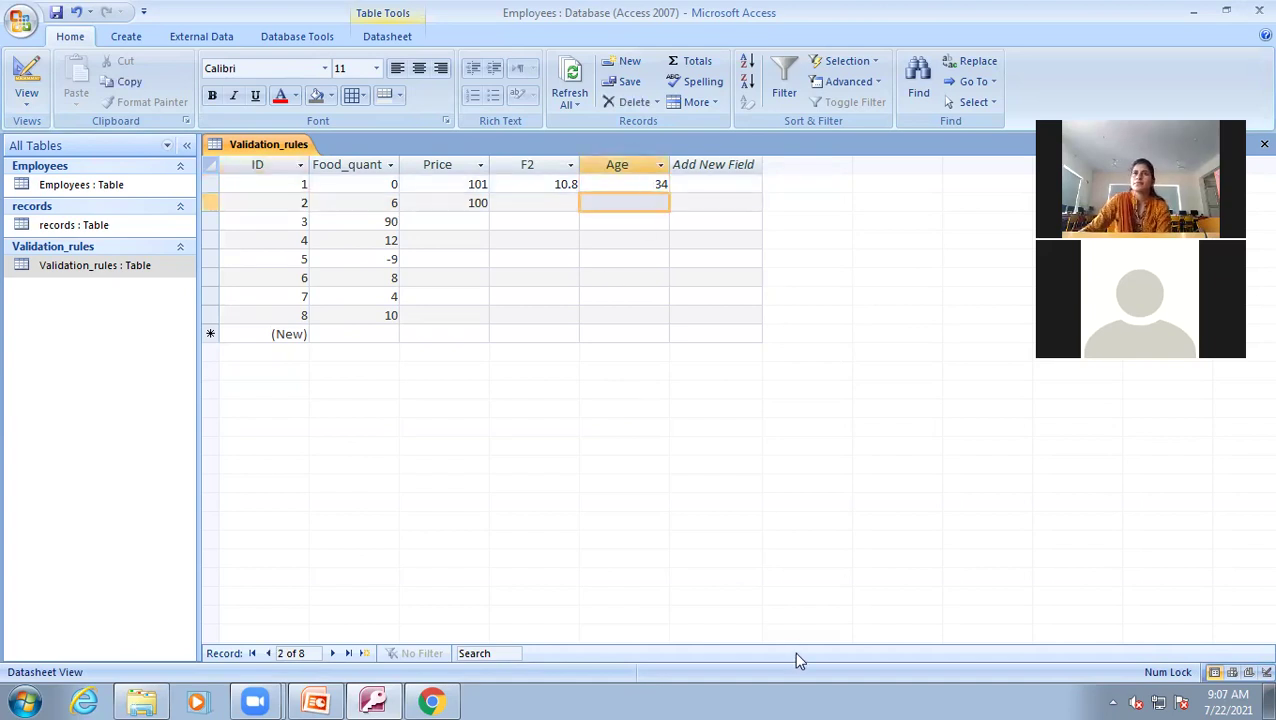
pyautogui.write('18')
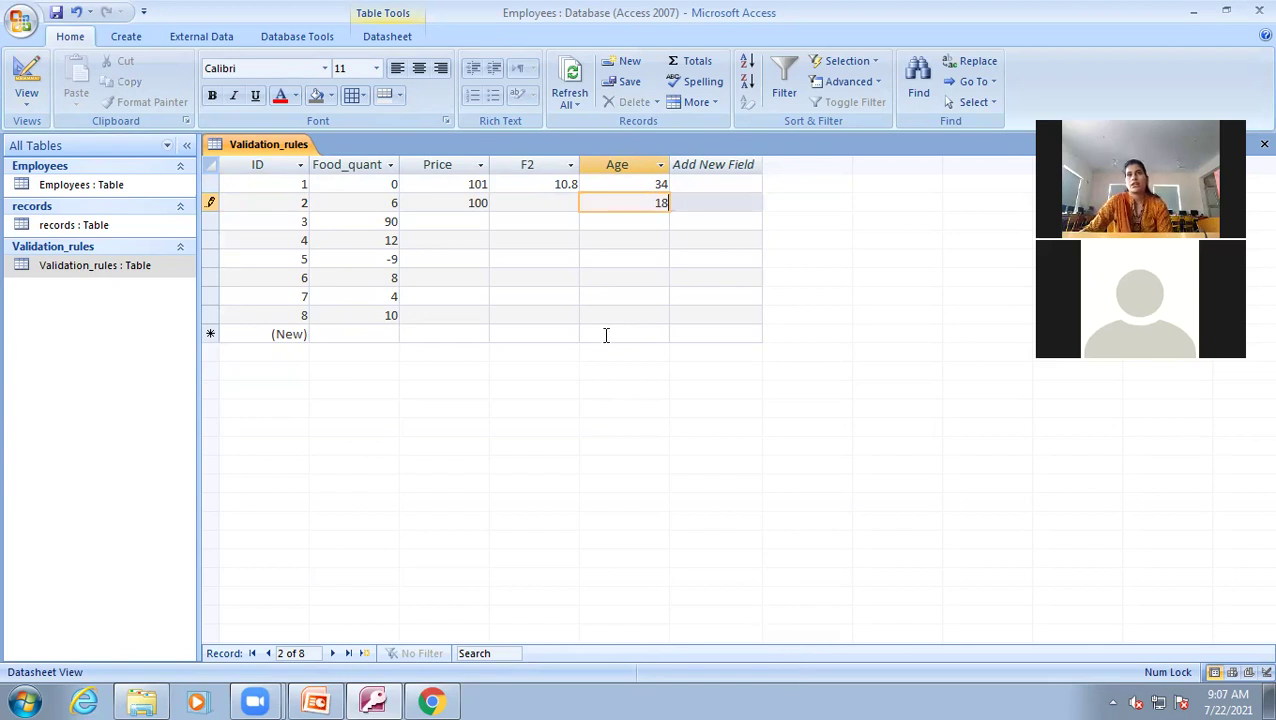
pyautogui.press('Return')
pyautogui.click(657, 220)
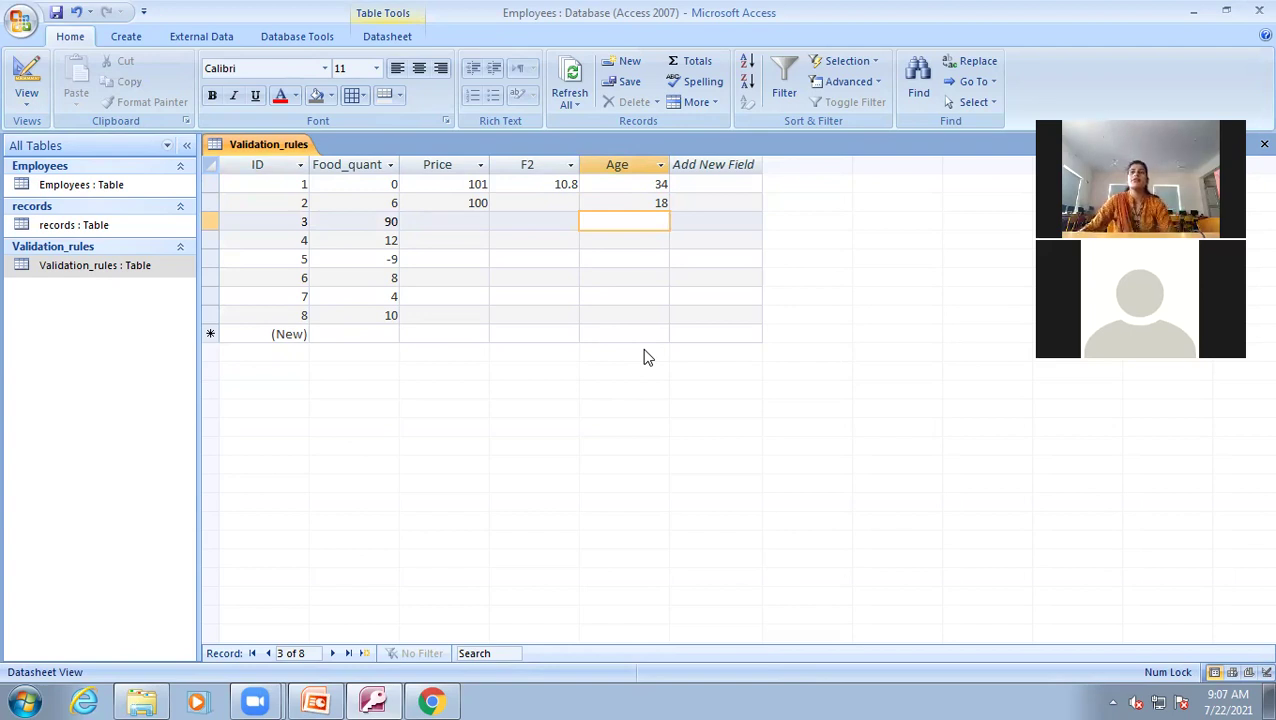
pyautogui.write('45')
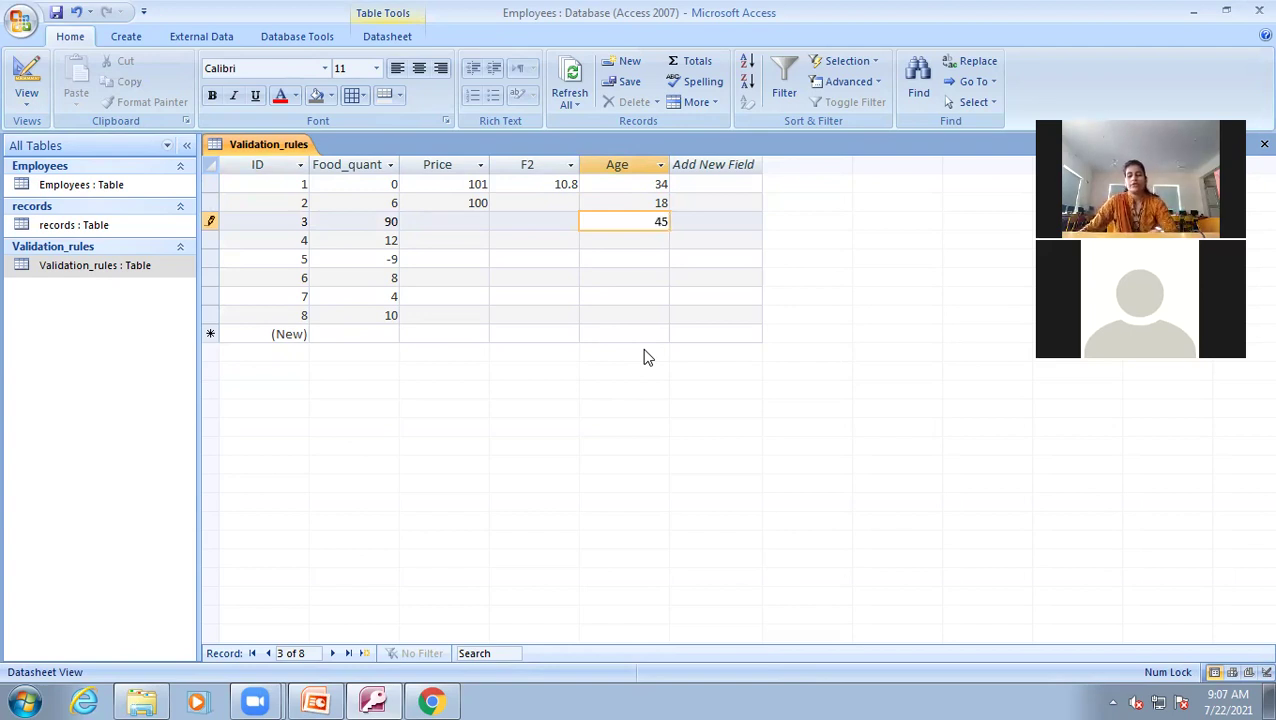
pyautogui.press('Return')
pyautogui.click(643, 240)
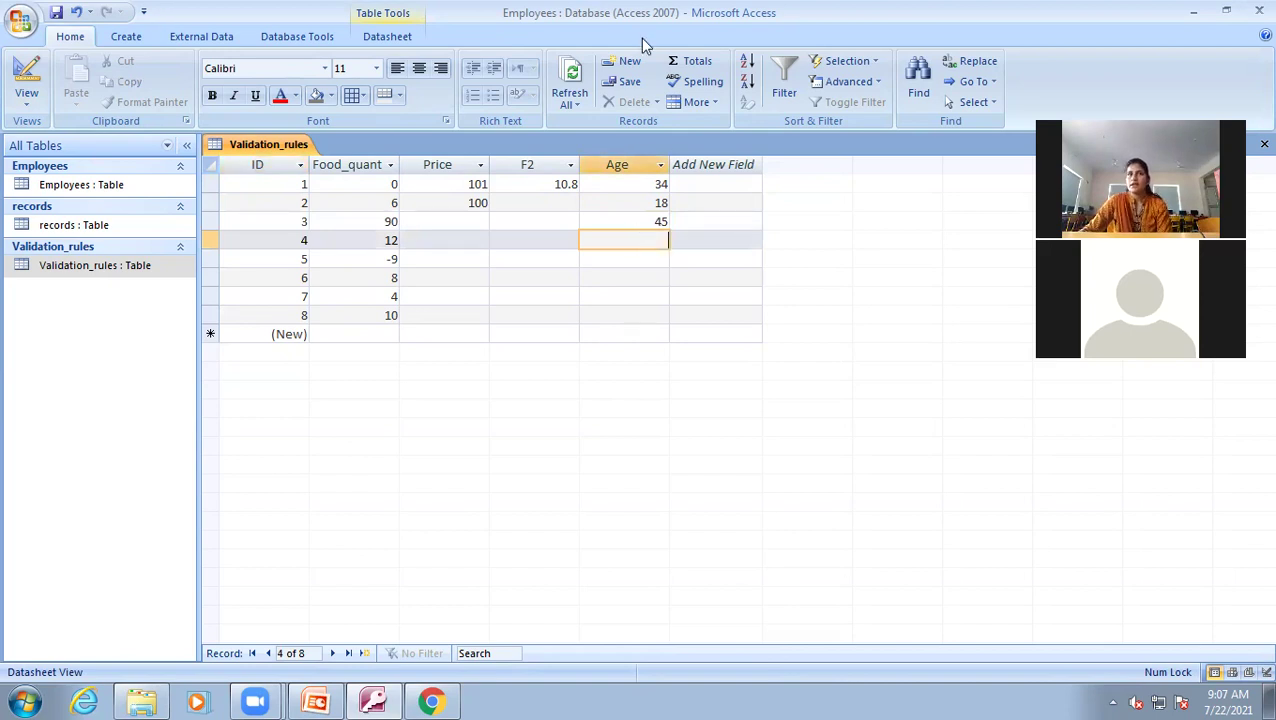
# - Show the table in Design view and consult the PowerPoint slide on the Between, In, Not, Is Not Null and Like operators
pyautogui.click(27, 85)
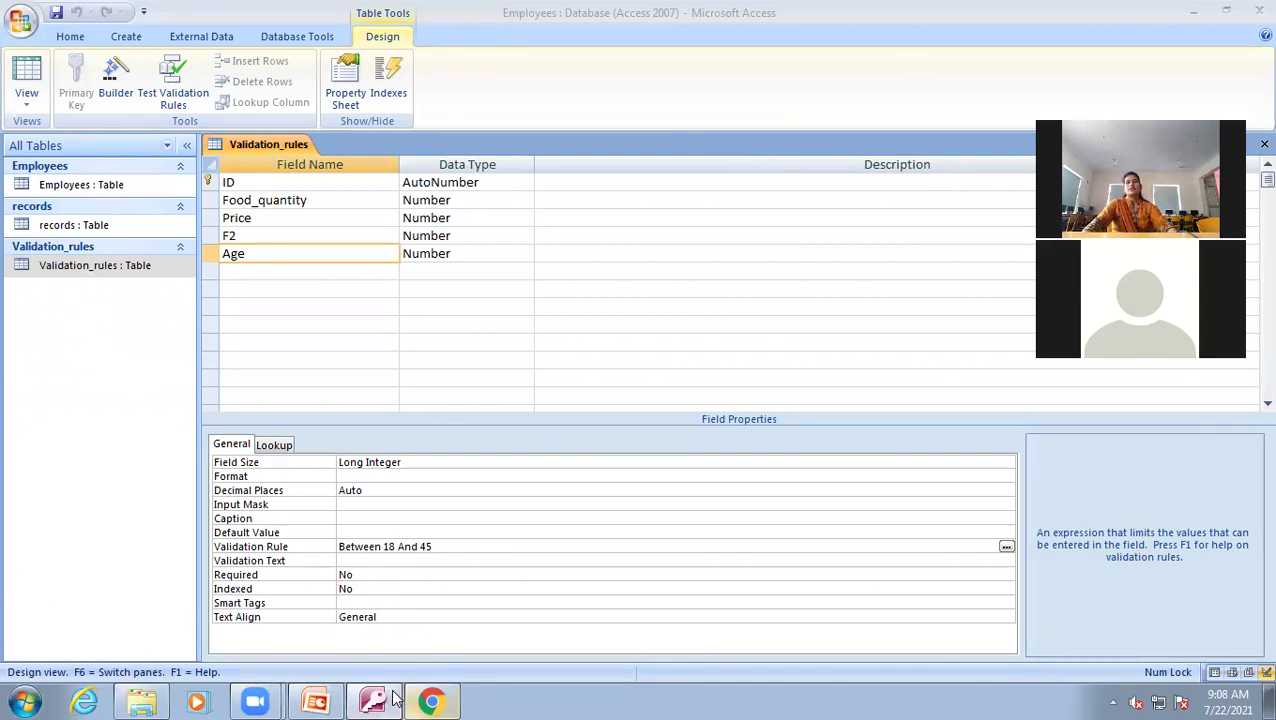
pyautogui.click(316, 700)
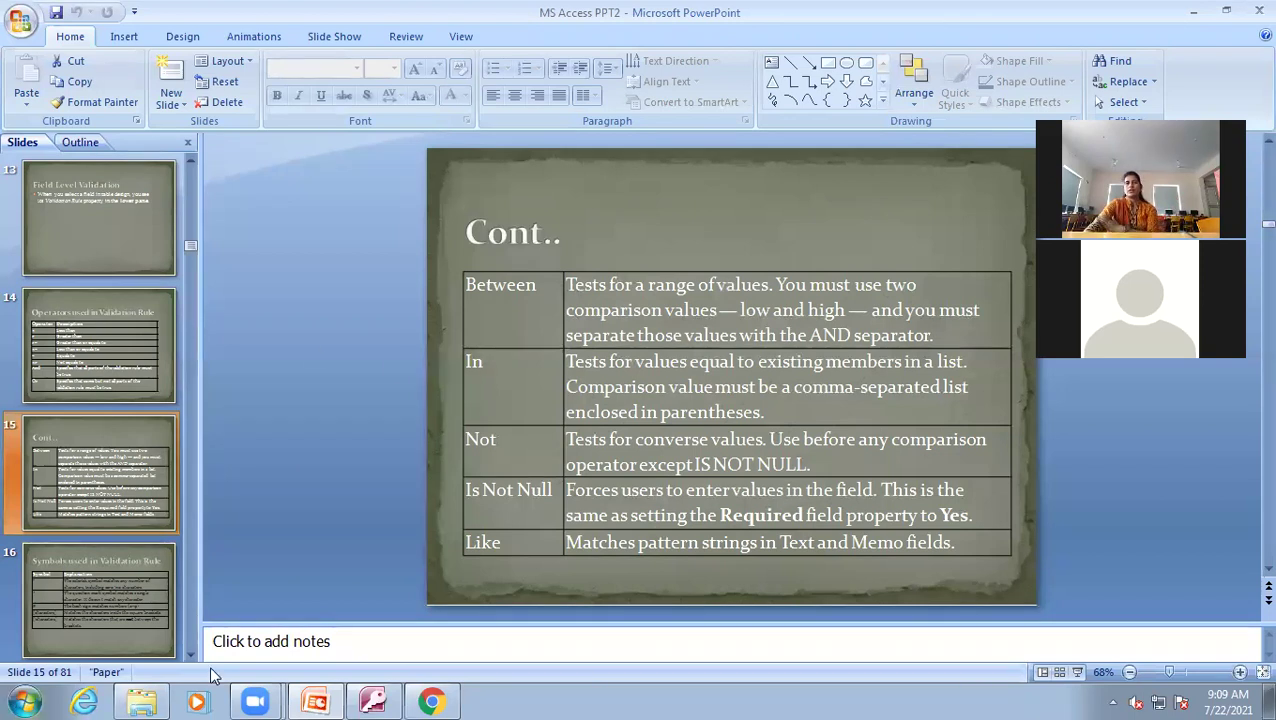
pyautogui.click(372, 699)
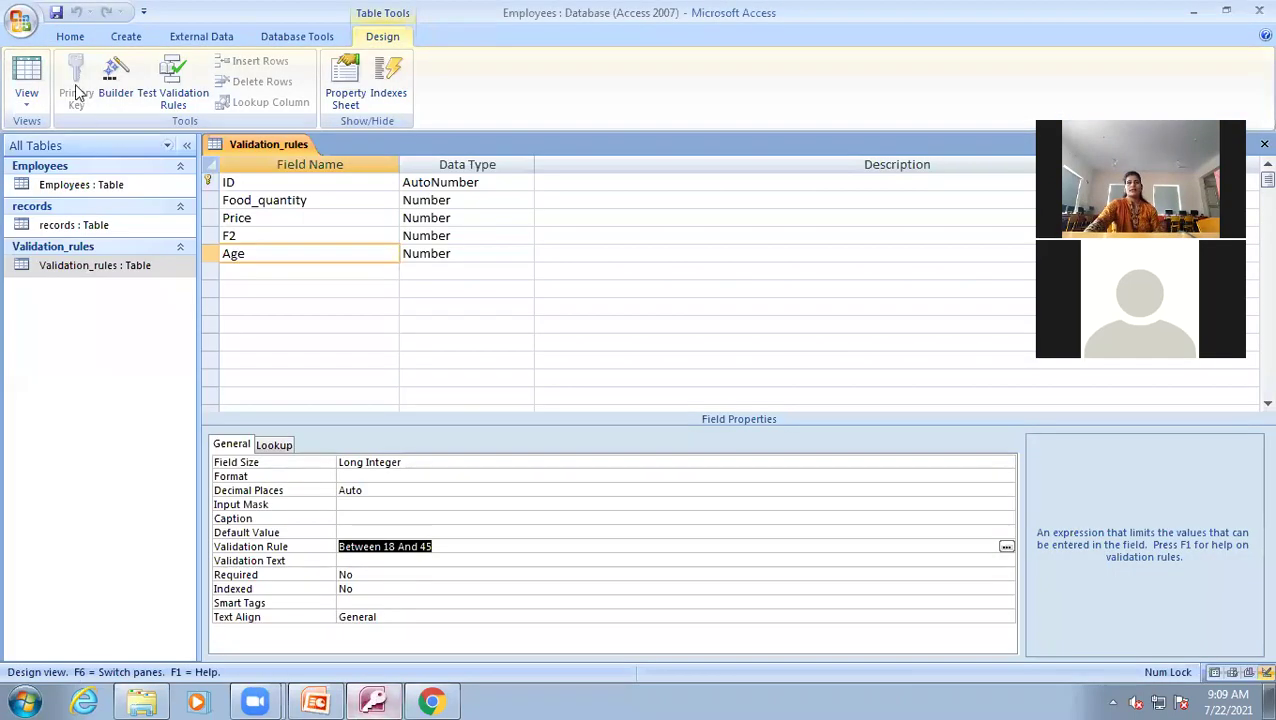
# - Add a field named F3 with the Number data type below the Age field
pyautogui.click(273, 274)
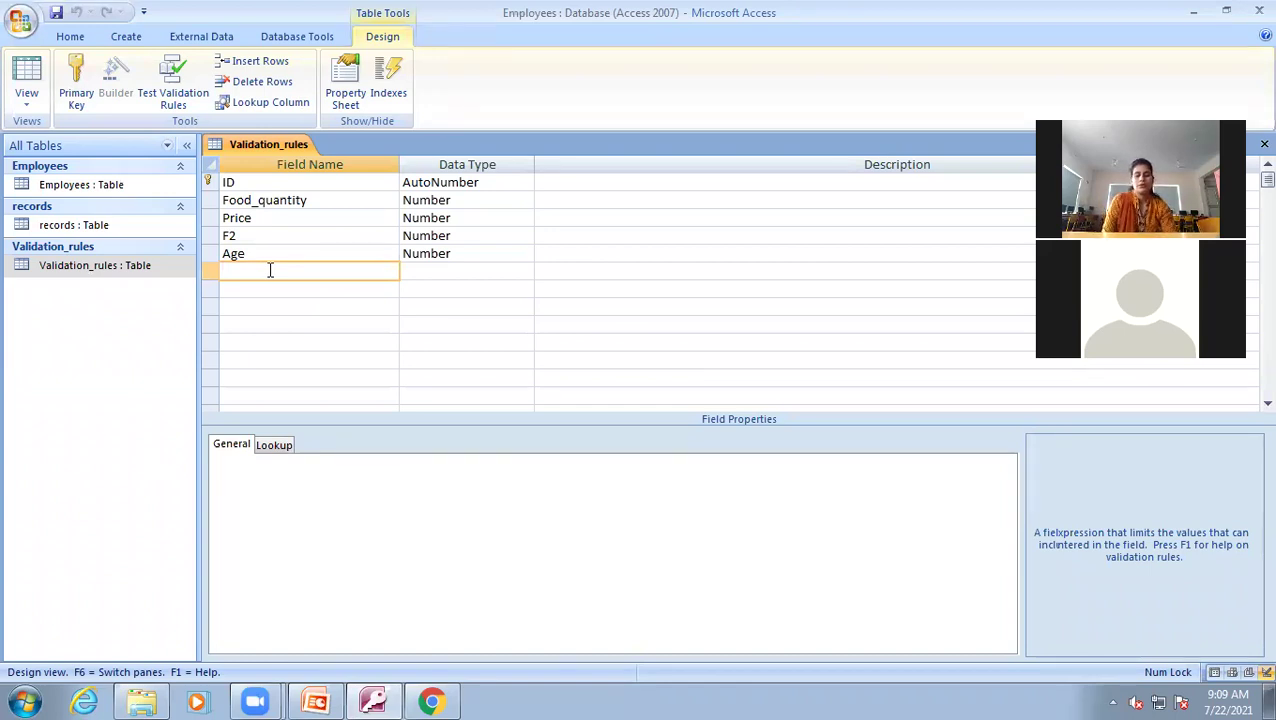
pyautogui.write('F')
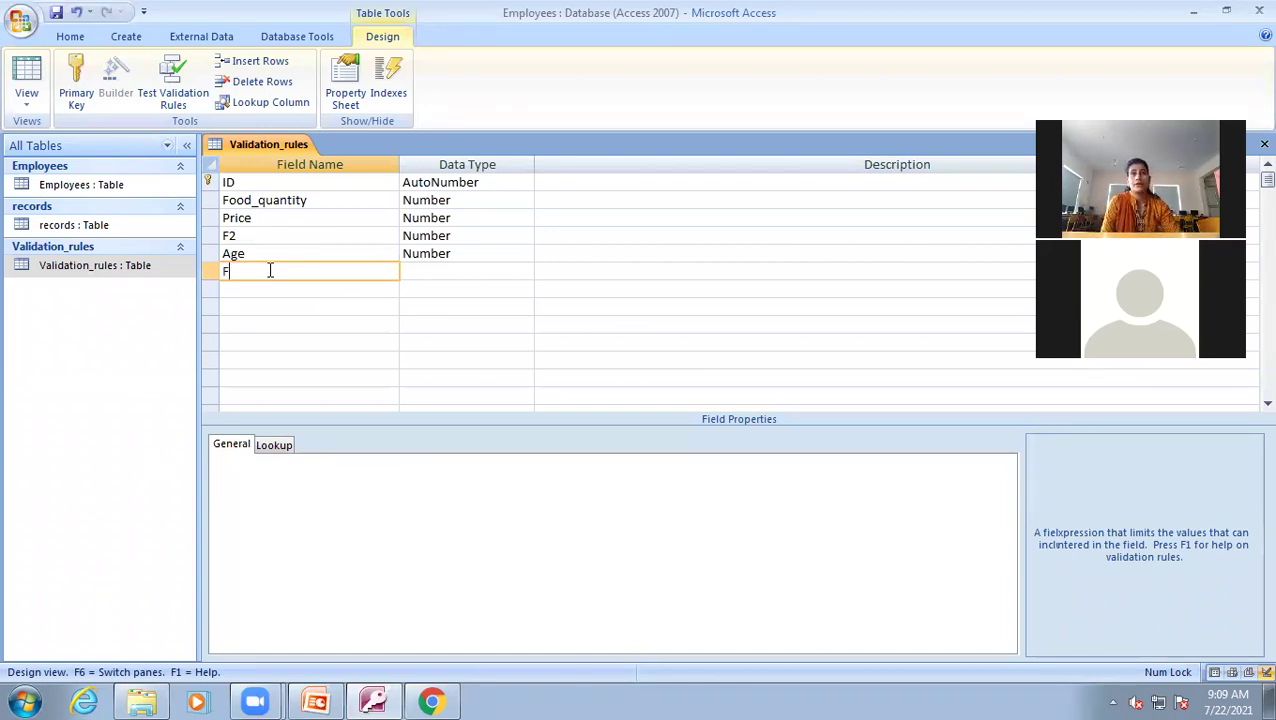
pyautogui.write('3')
pyautogui.click(480, 272)
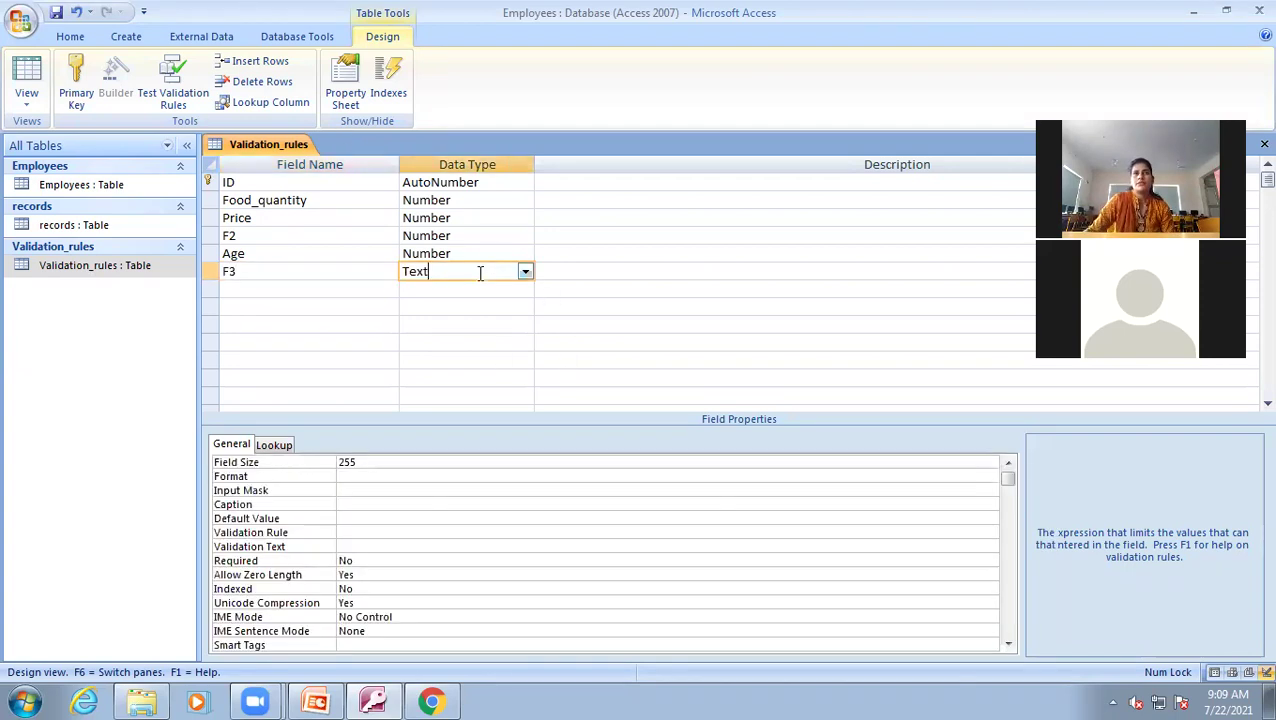
pyautogui.click(524, 271)
pyautogui.click(458, 328)
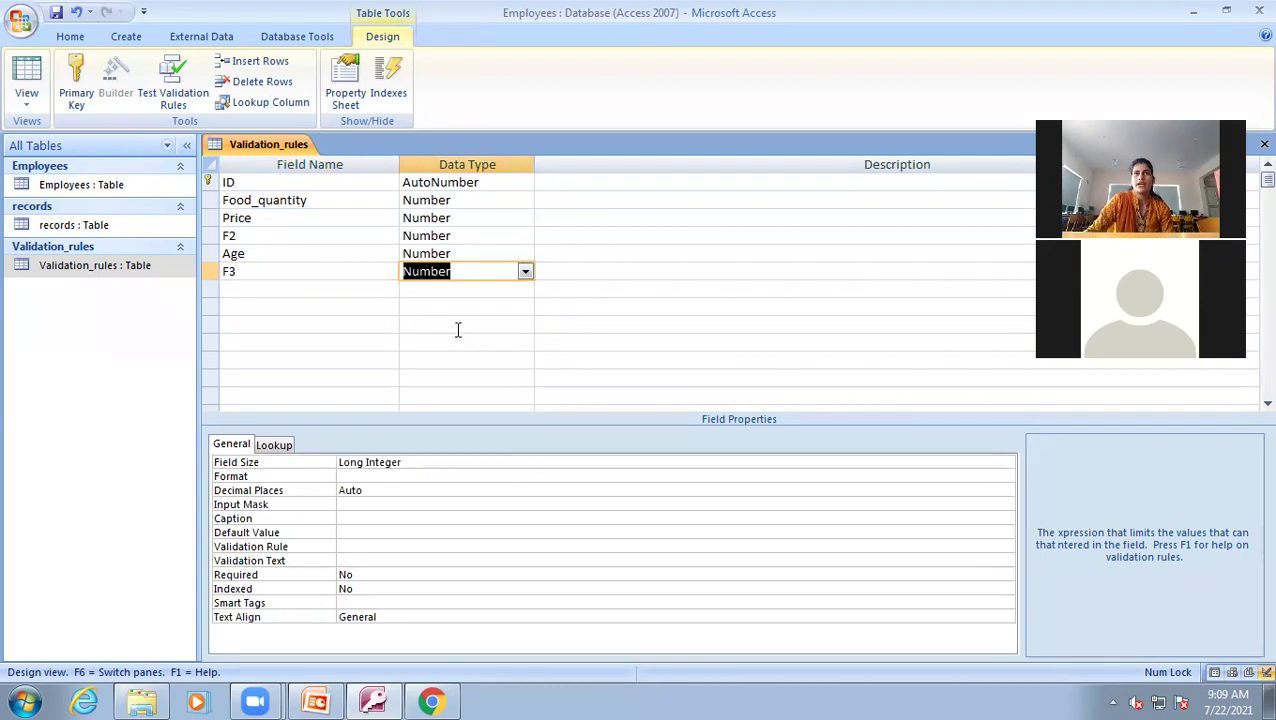
# - Save the table with its new F3 field and show it in Datasheet view
pyautogui.click(27, 80)
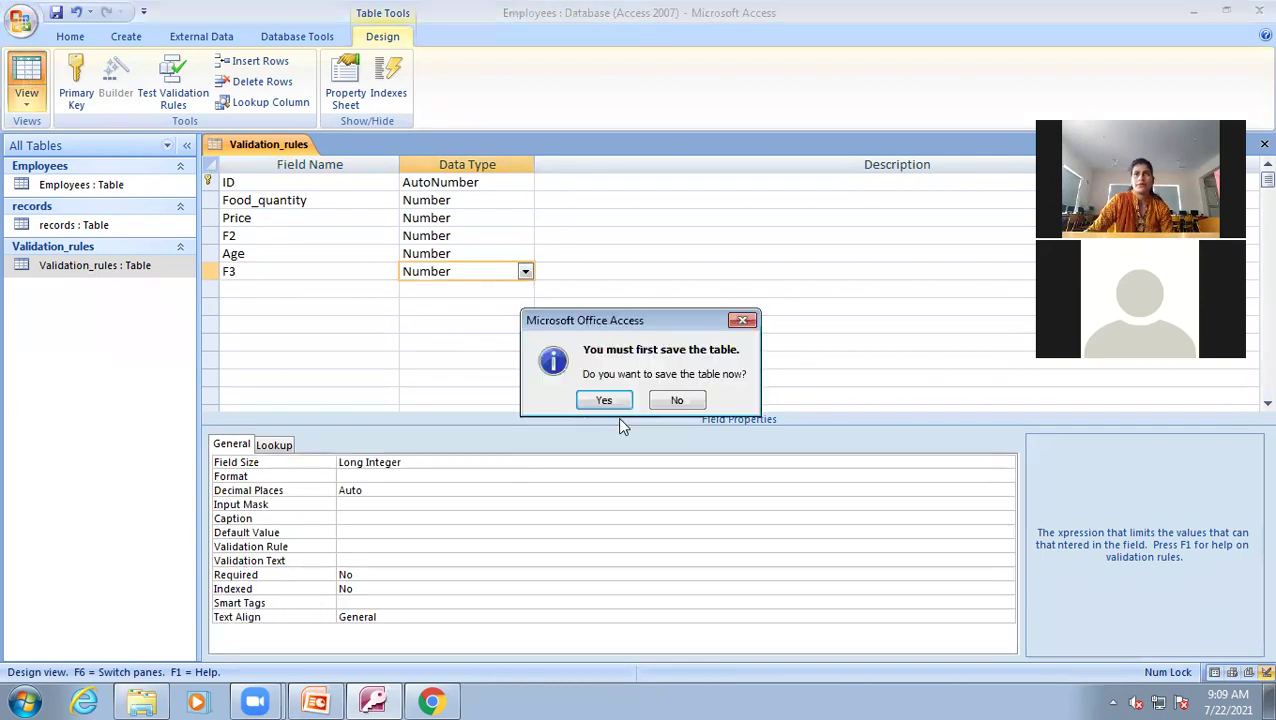
pyautogui.click(605, 400)
pyautogui.click(726, 183)
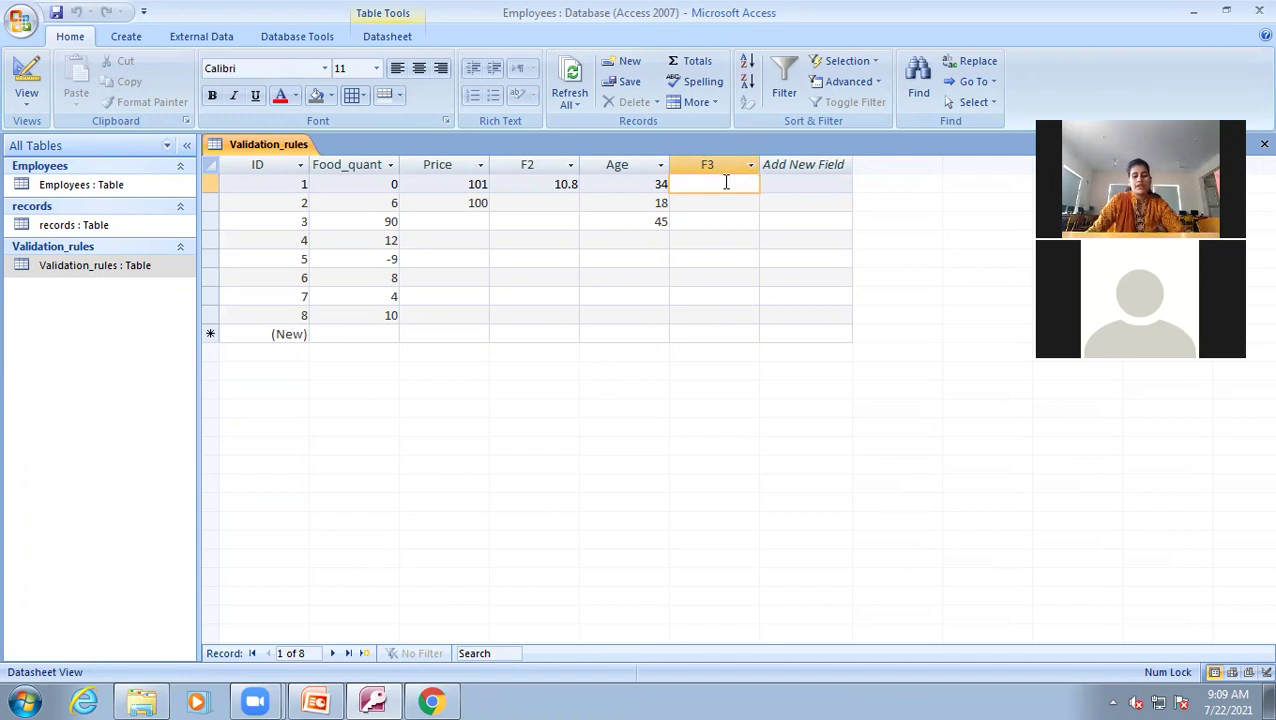
pyautogui.write('10')
pyautogui.press('BackSpace')
pyautogui.press('BackSpace')
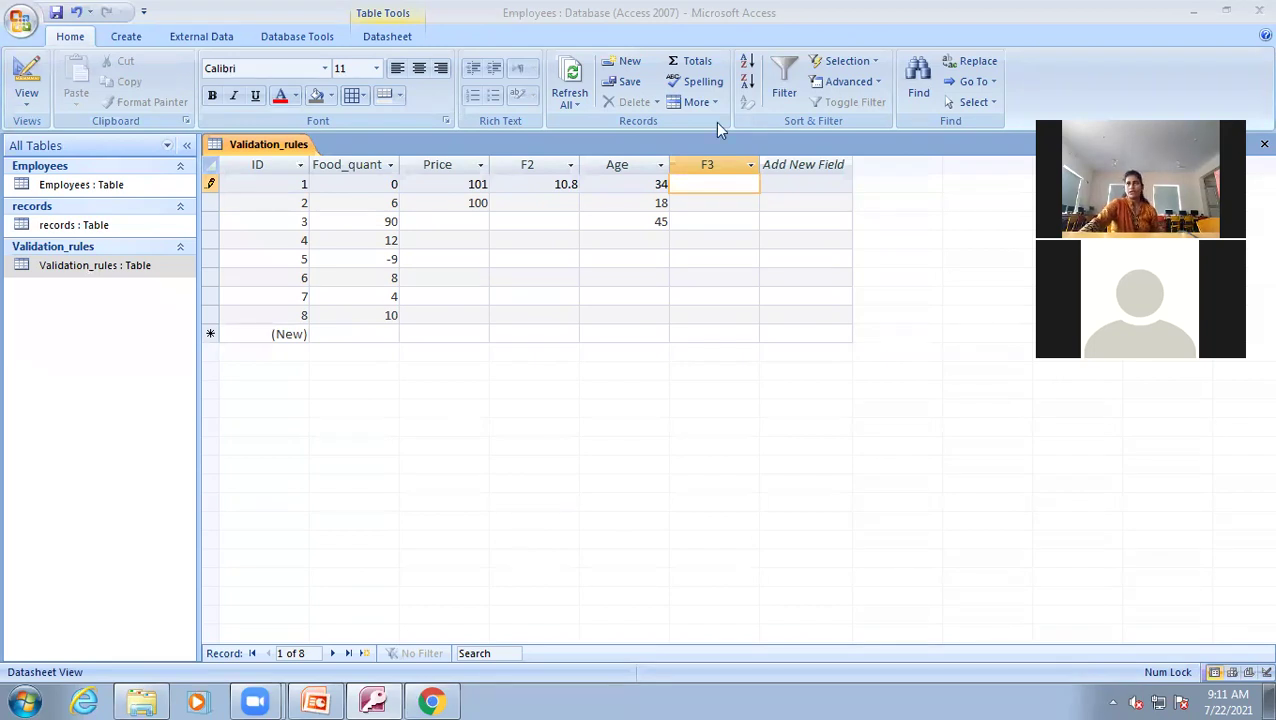
# - In Design view, set F3's validation rule to 10 or 20 or 30 or 40 or 50
pyautogui.click(18, 76)
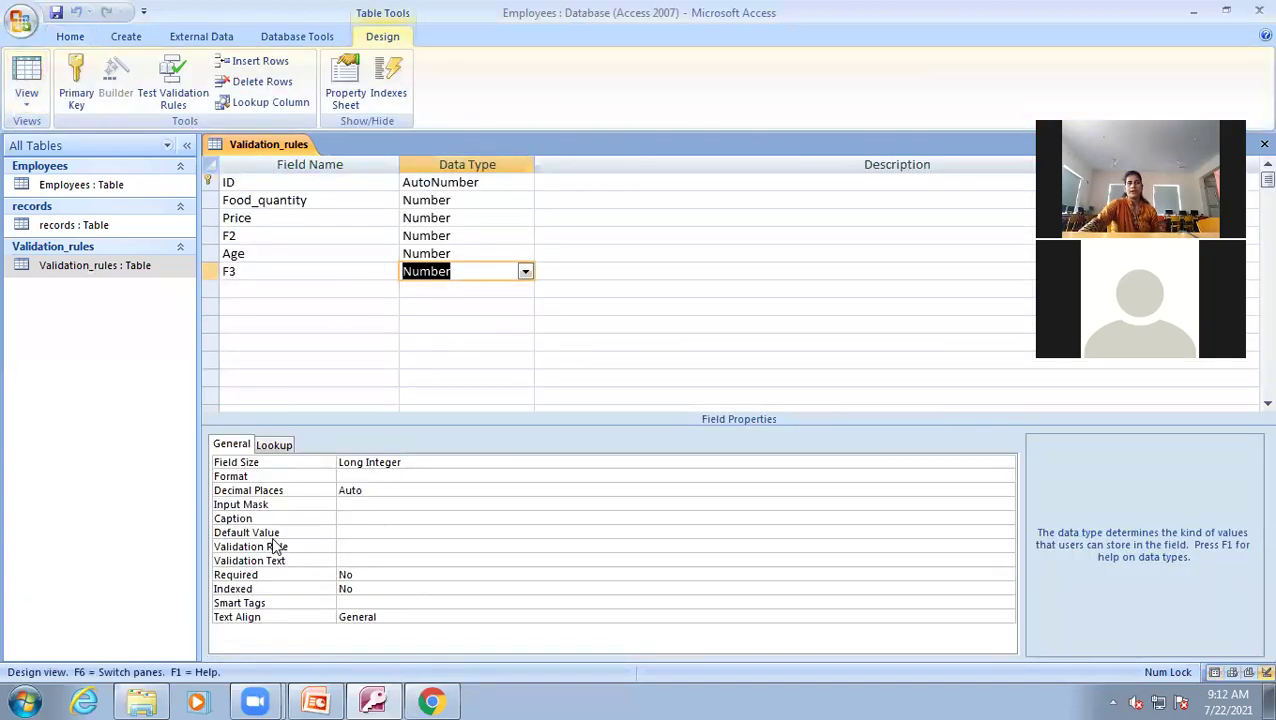
pyautogui.click(343, 546)
pyautogui.write('19')
pyautogui.press('BackSpace')
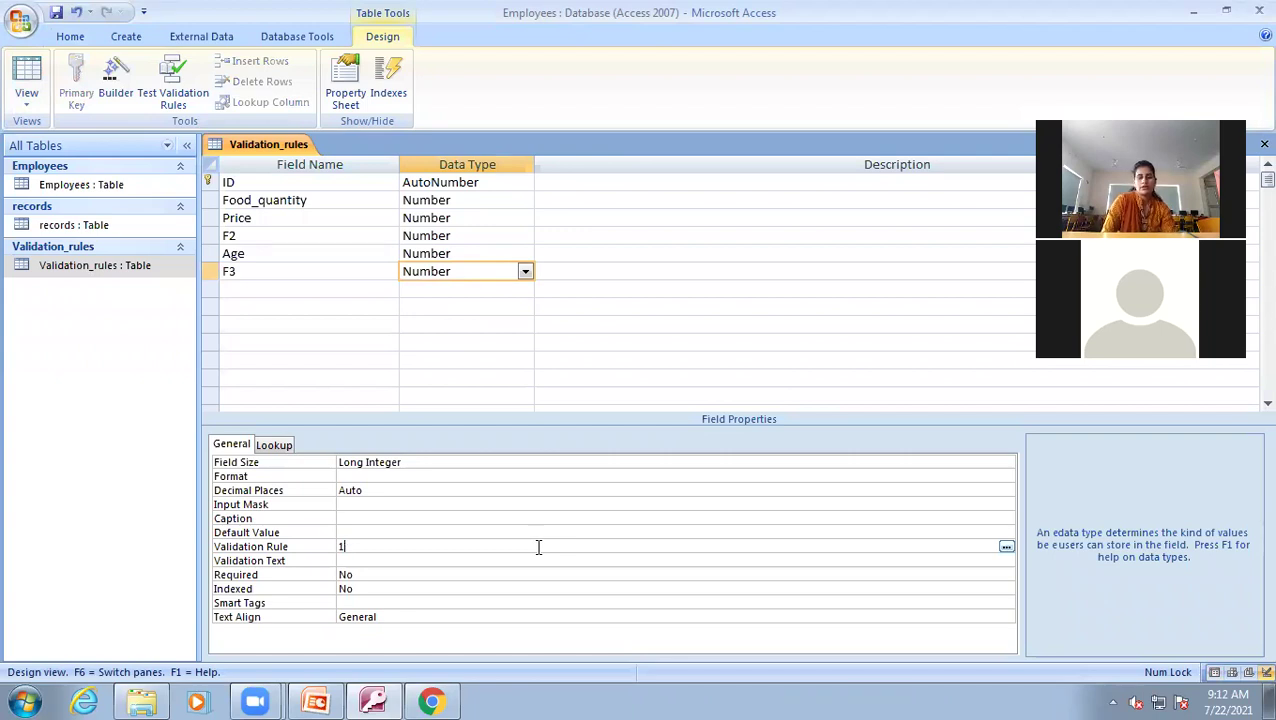
pyautogui.write('0 or 20 o')
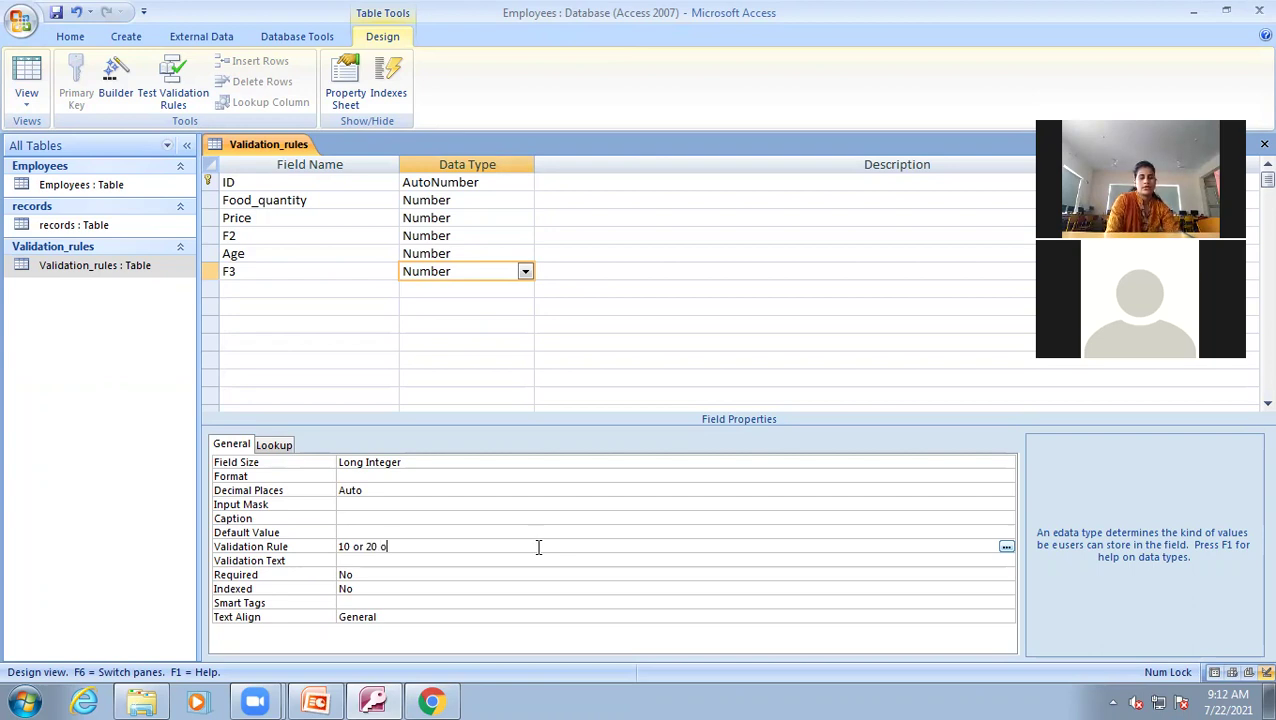
pyautogui.write('r 30 o')
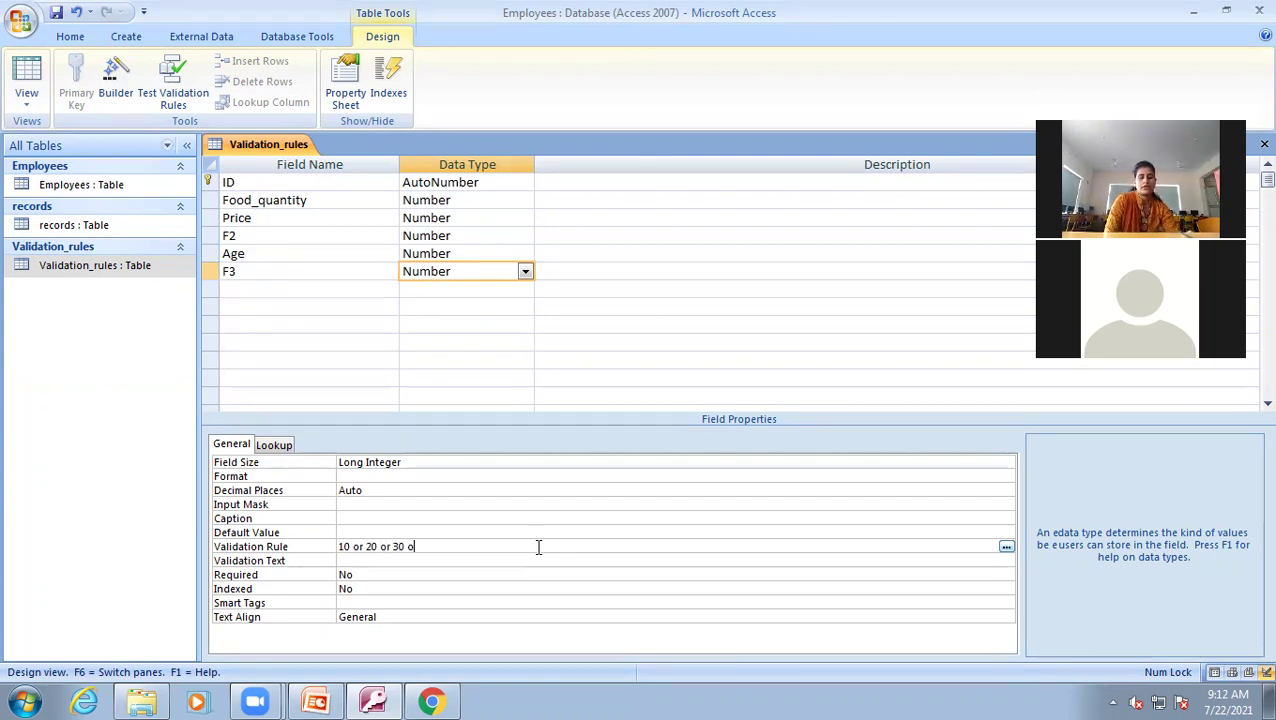
pyautogui.write('r40 or50')
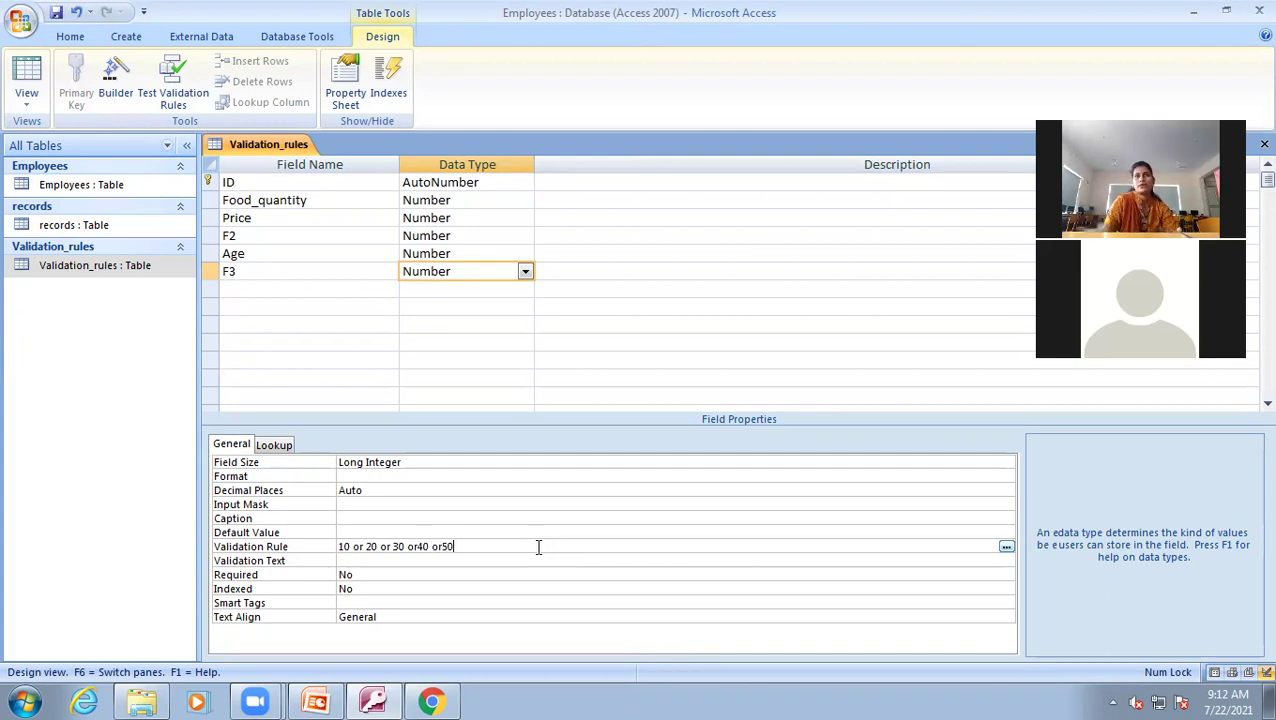
pyautogui.click(443, 546)
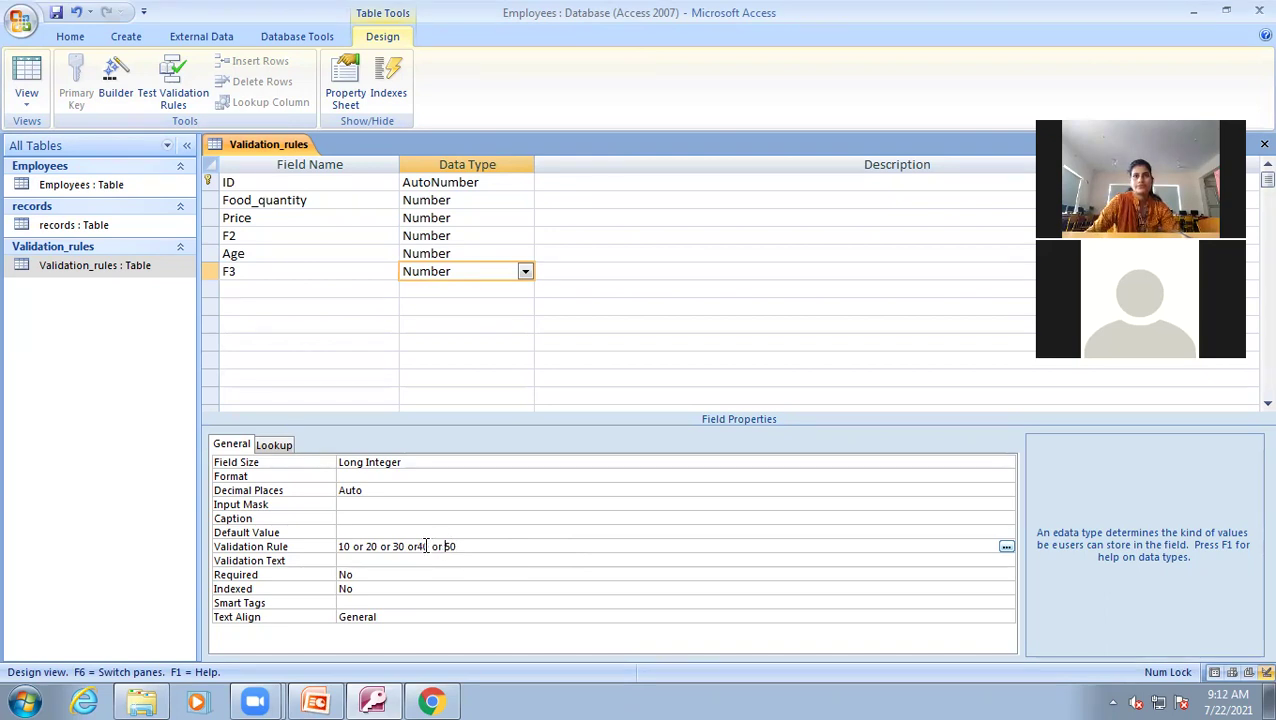
pyautogui.click(419, 546)
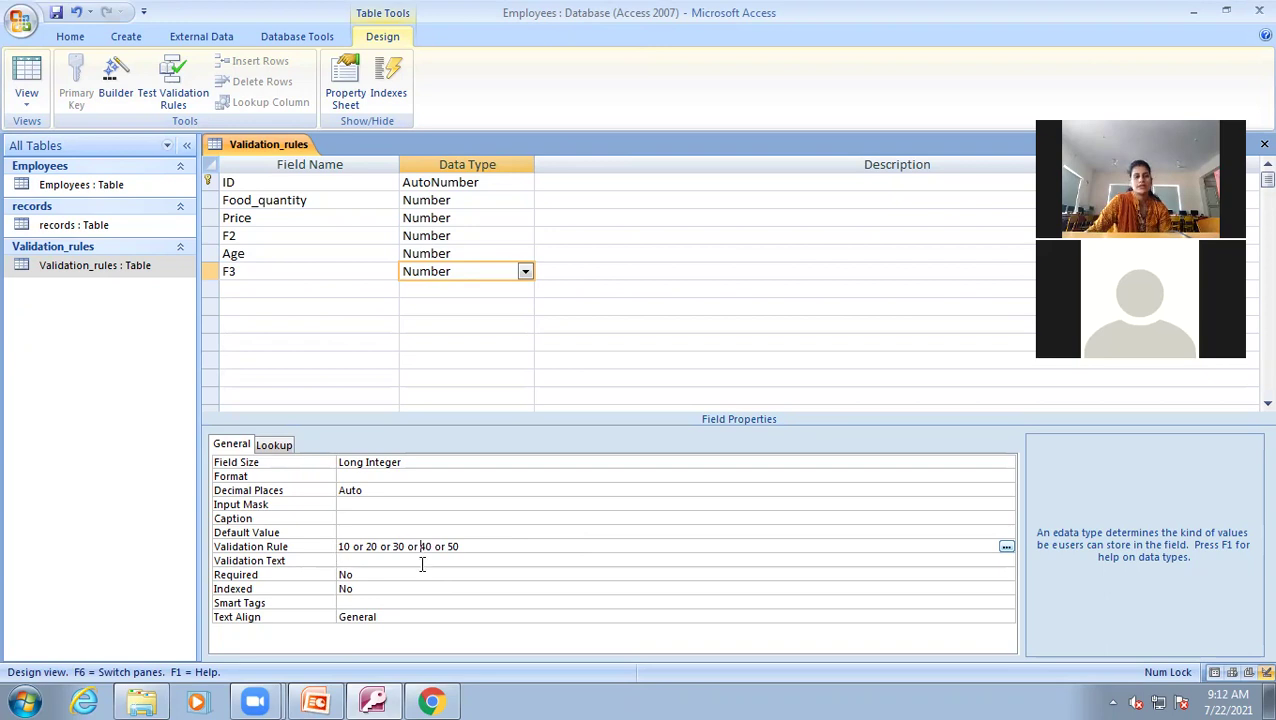
# - Save the table, test the existing data against the Or rule and keep the new setting
pyautogui.hotkey('ctrl', 's')
pyautogui.click(575, 400)
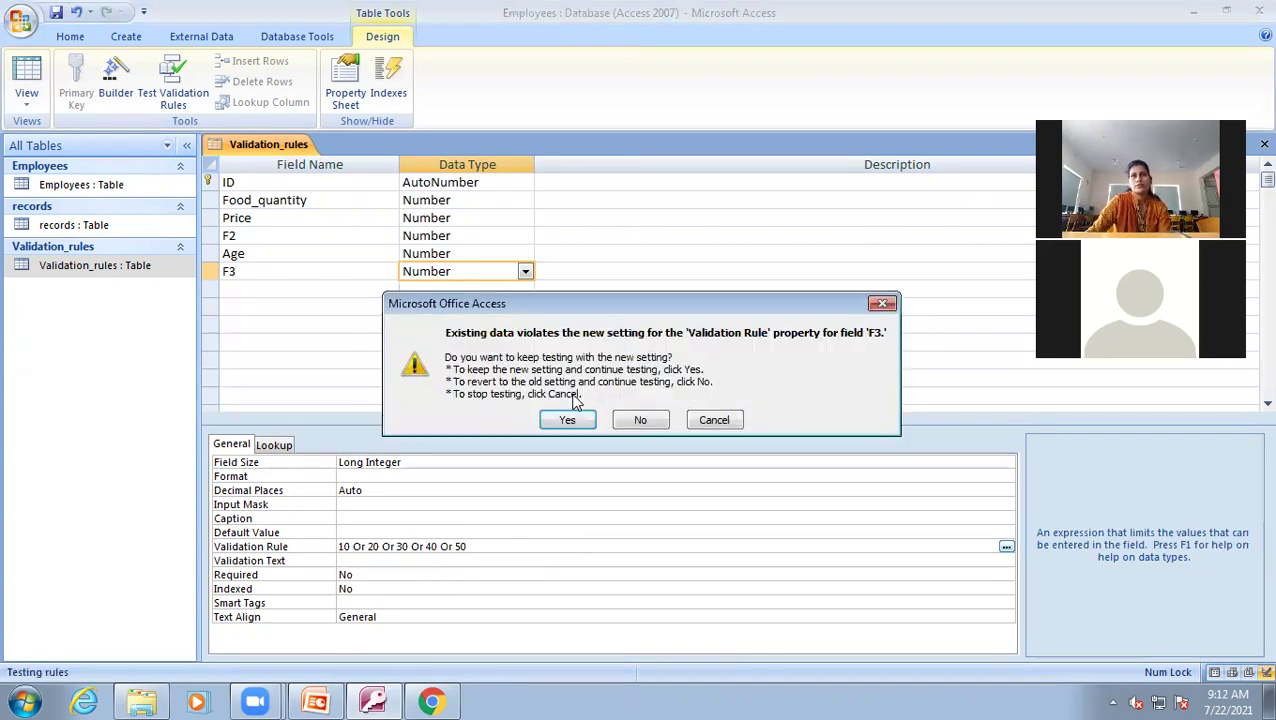
pyautogui.click(576, 424)
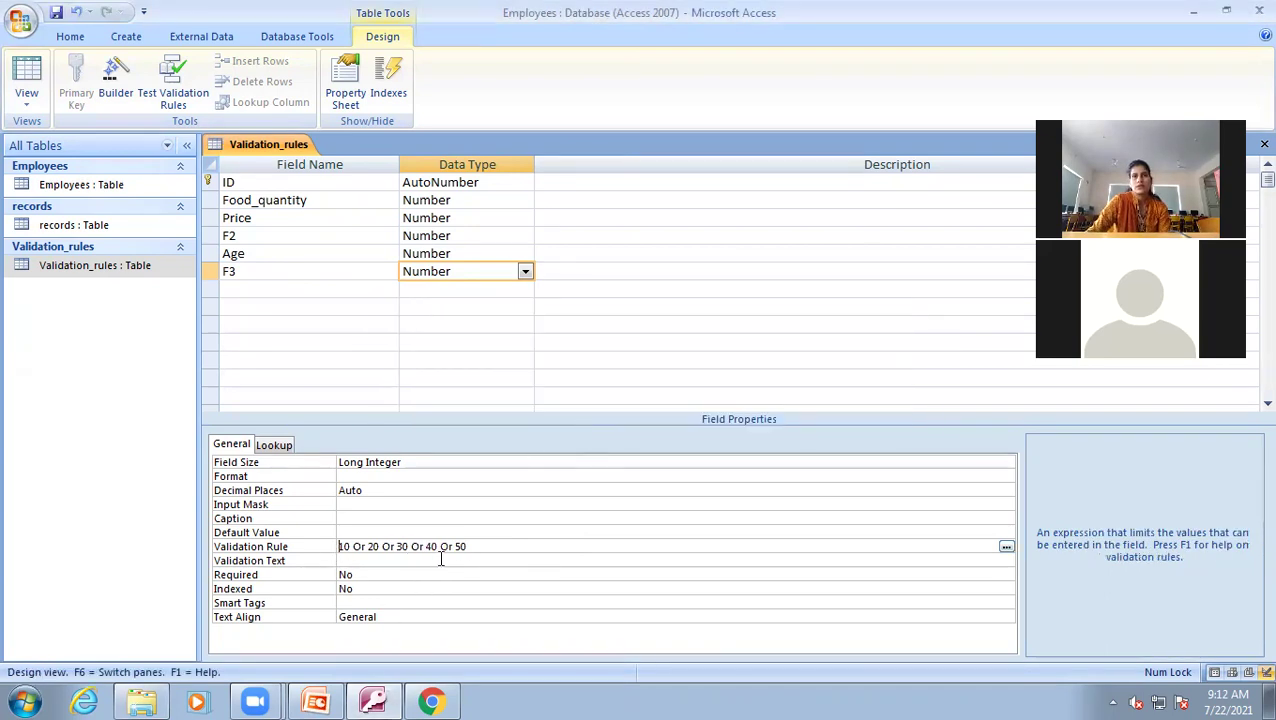
# - Show the table in Datasheet view and try to enter 23 as F3 in record 1
pyautogui.click(27, 62)
pyautogui.click(696, 185)
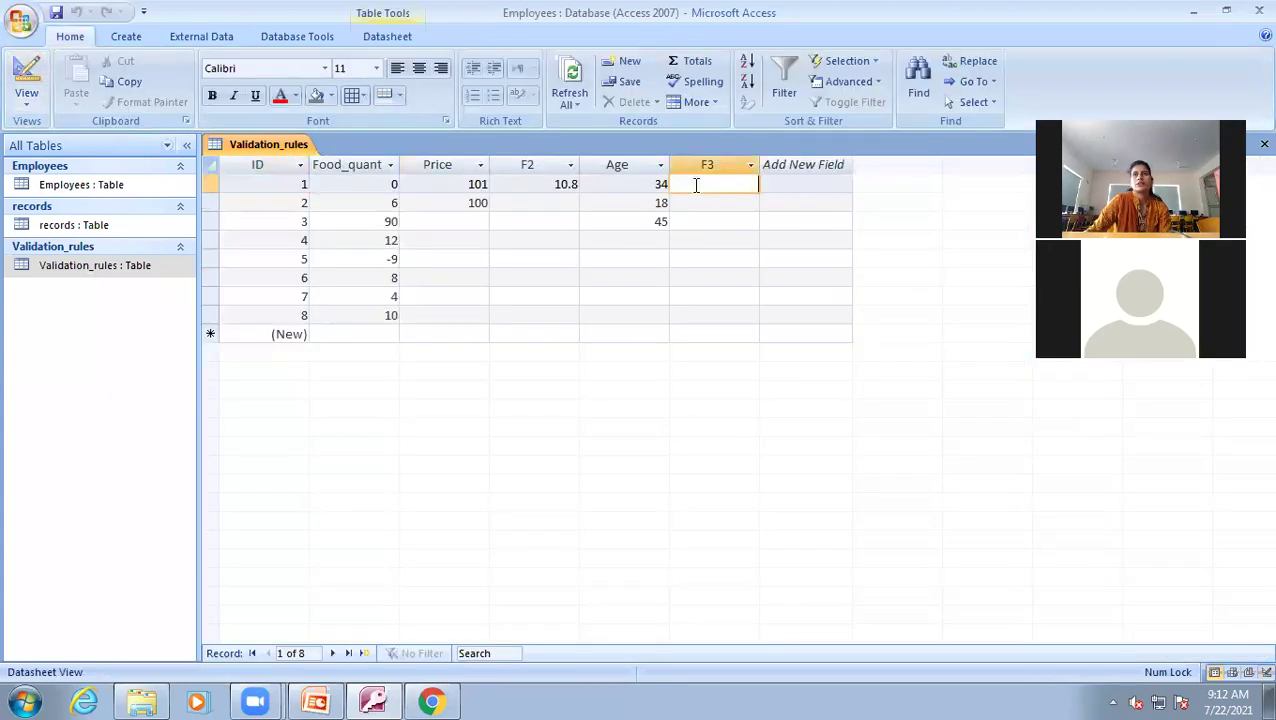
pyautogui.write('23')
pyautogui.click(700, 200)
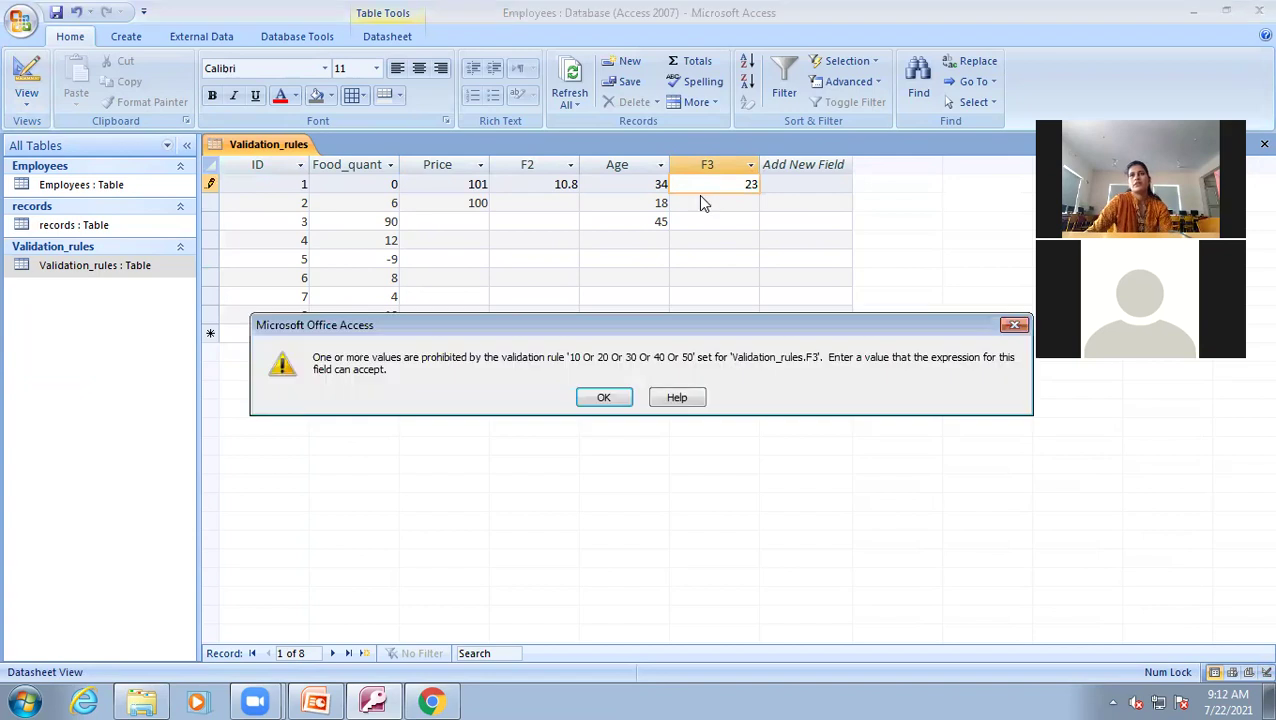
pyautogui.click(604, 397)
# - Replace the F3 value in record 1 with 20 and enter 40 as F3 in record 2
pyautogui.press('BackSpace')
pyautogui.write('0')
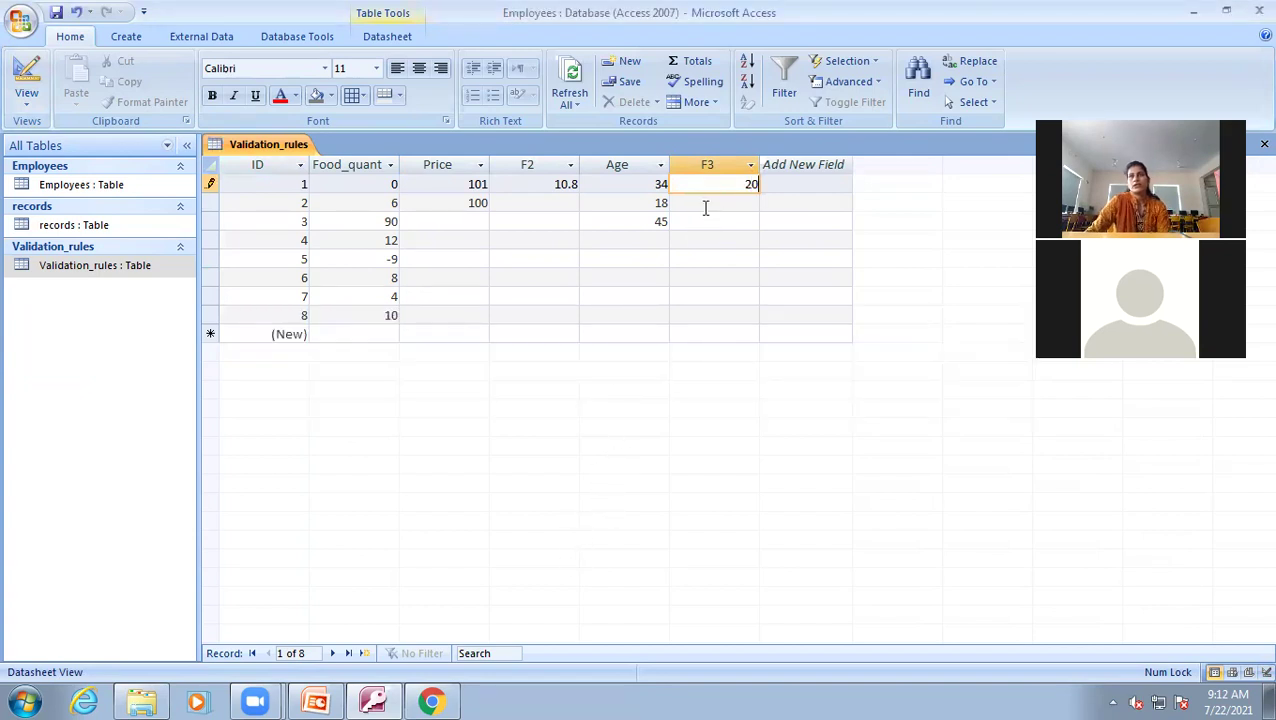
pyautogui.click(705, 204)
pyautogui.write('40')
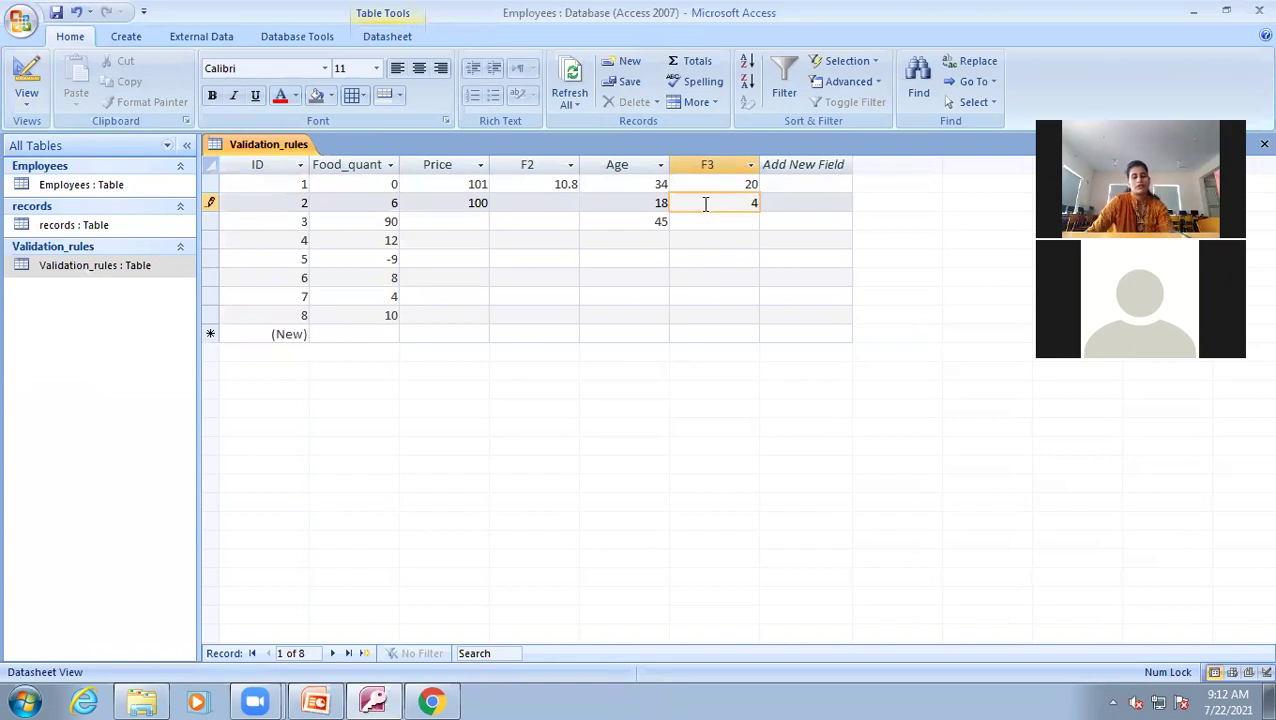
# - Try to enter 70 as F3 in record 3, testing it by leaving the cell and by switching to Design view
pyautogui.click(743, 218)
pyautogui.write('70')
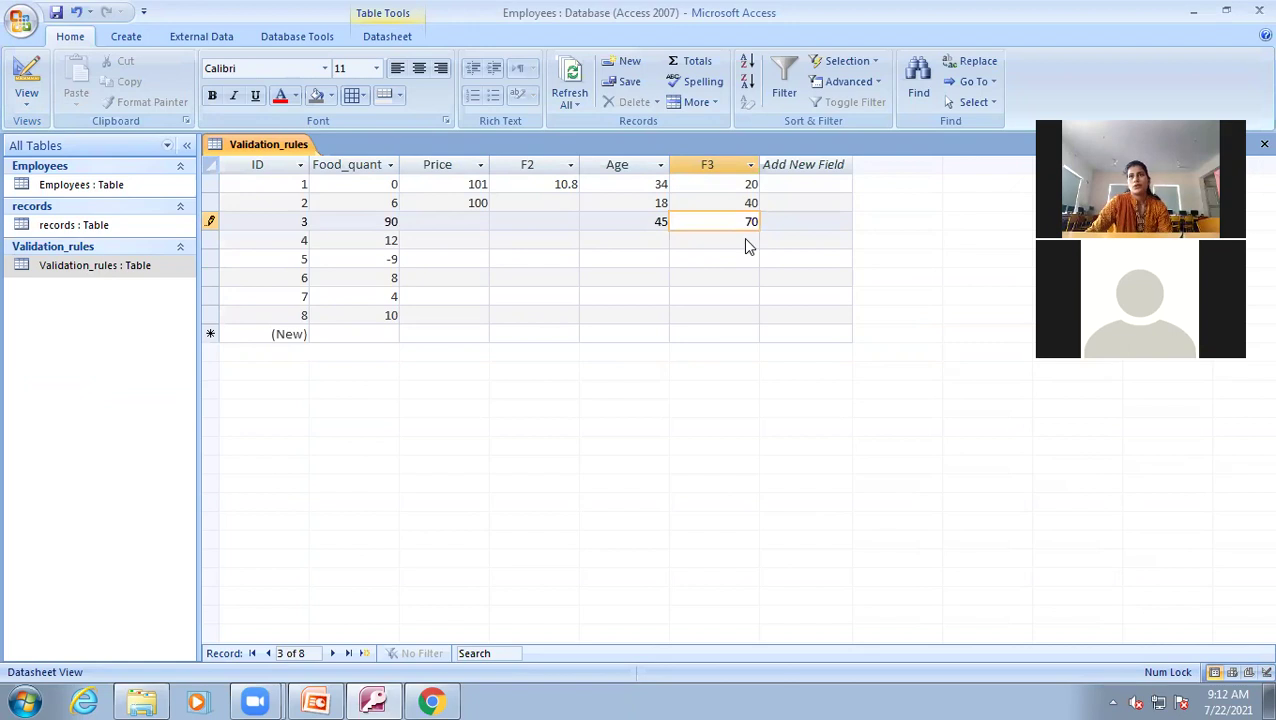
pyautogui.click(745, 245)
pyautogui.click(608, 398)
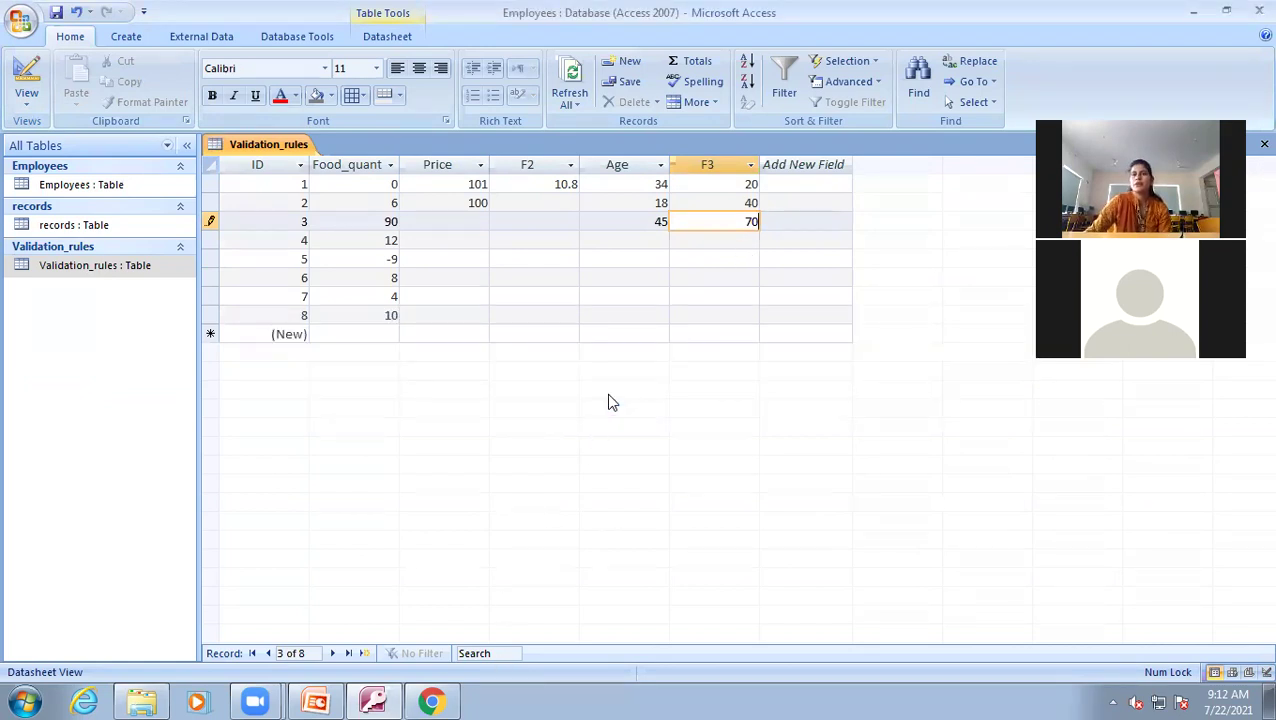
pyautogui.click(26, 85)
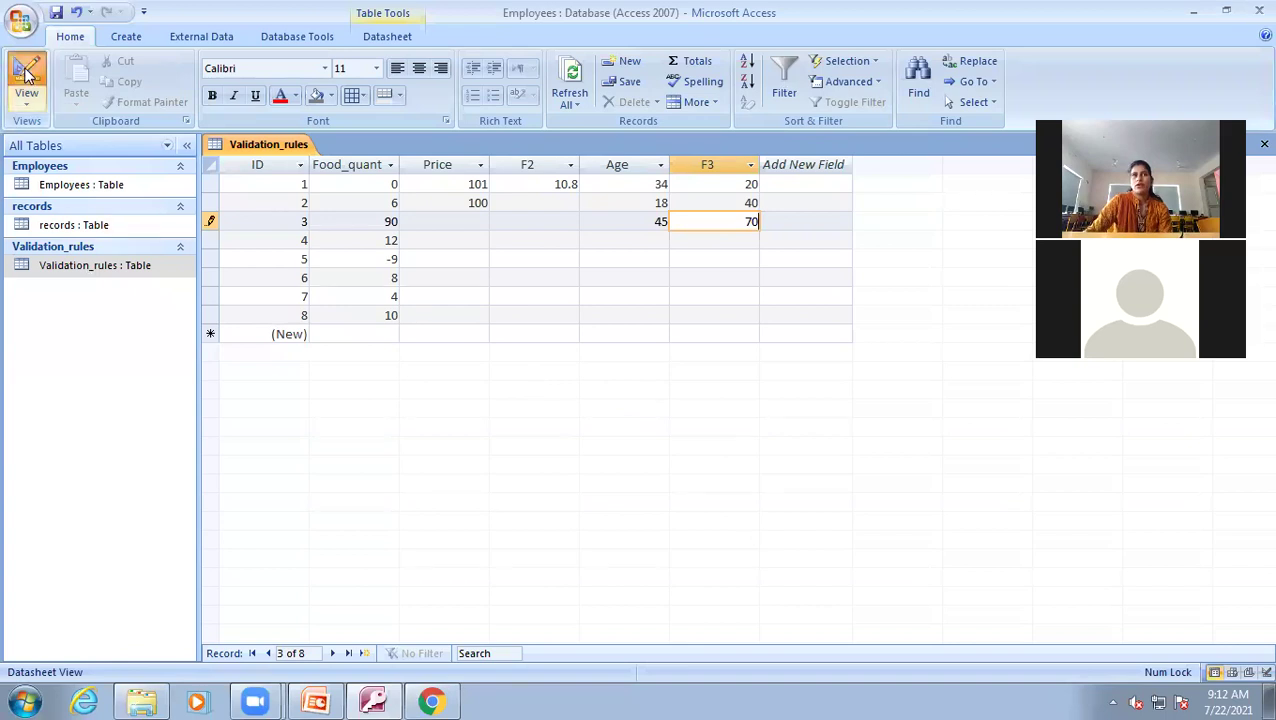
pyautogui.click(593, 399)
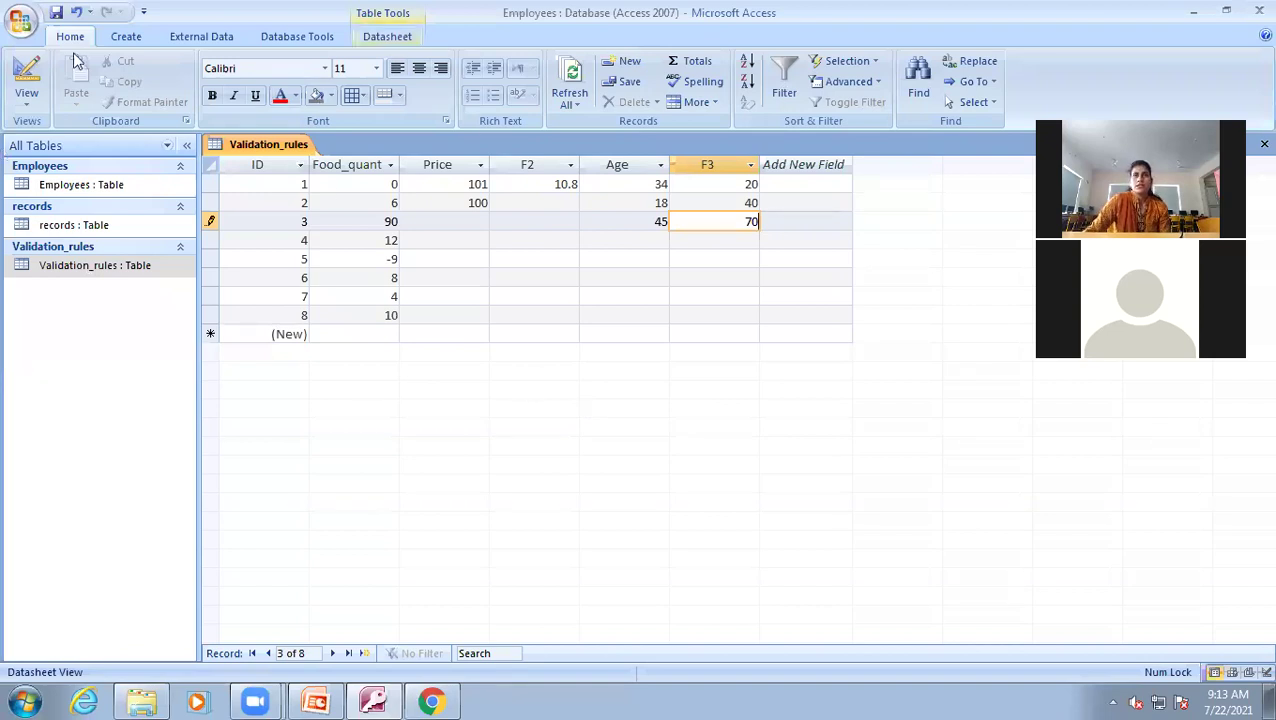
pyautogui.click(26, 72)
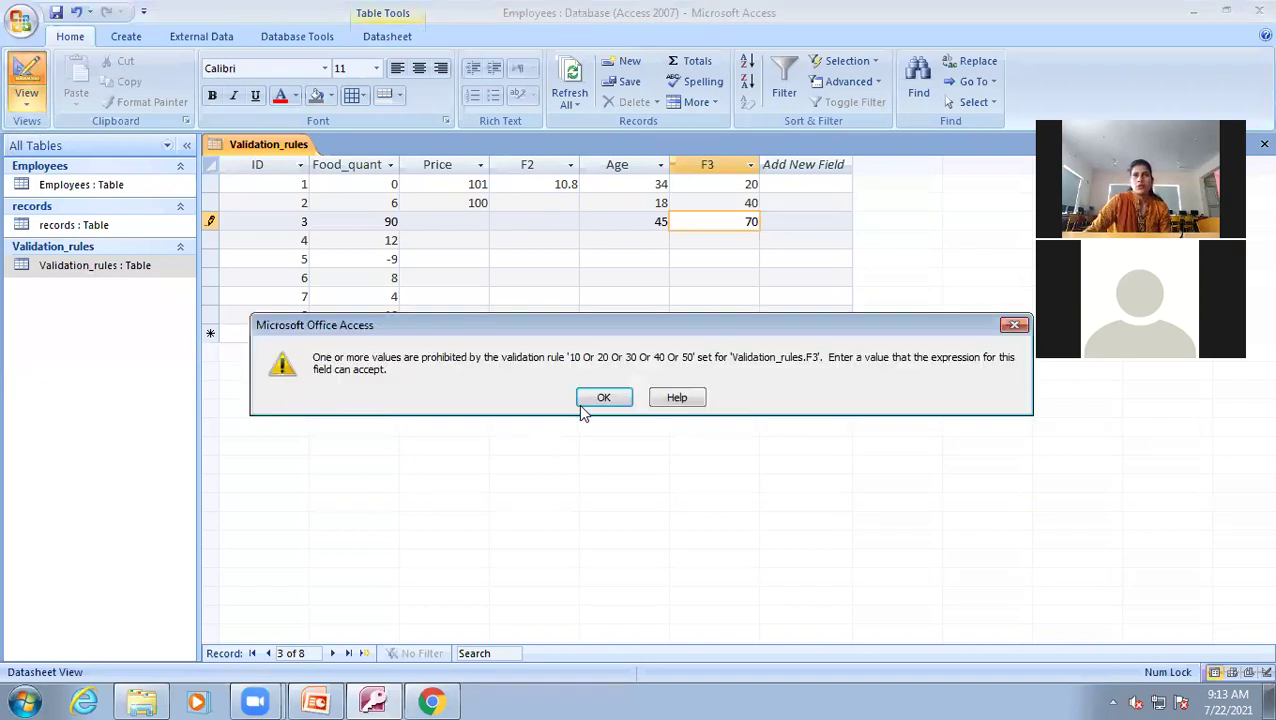
pyautogui.click(590, 400)
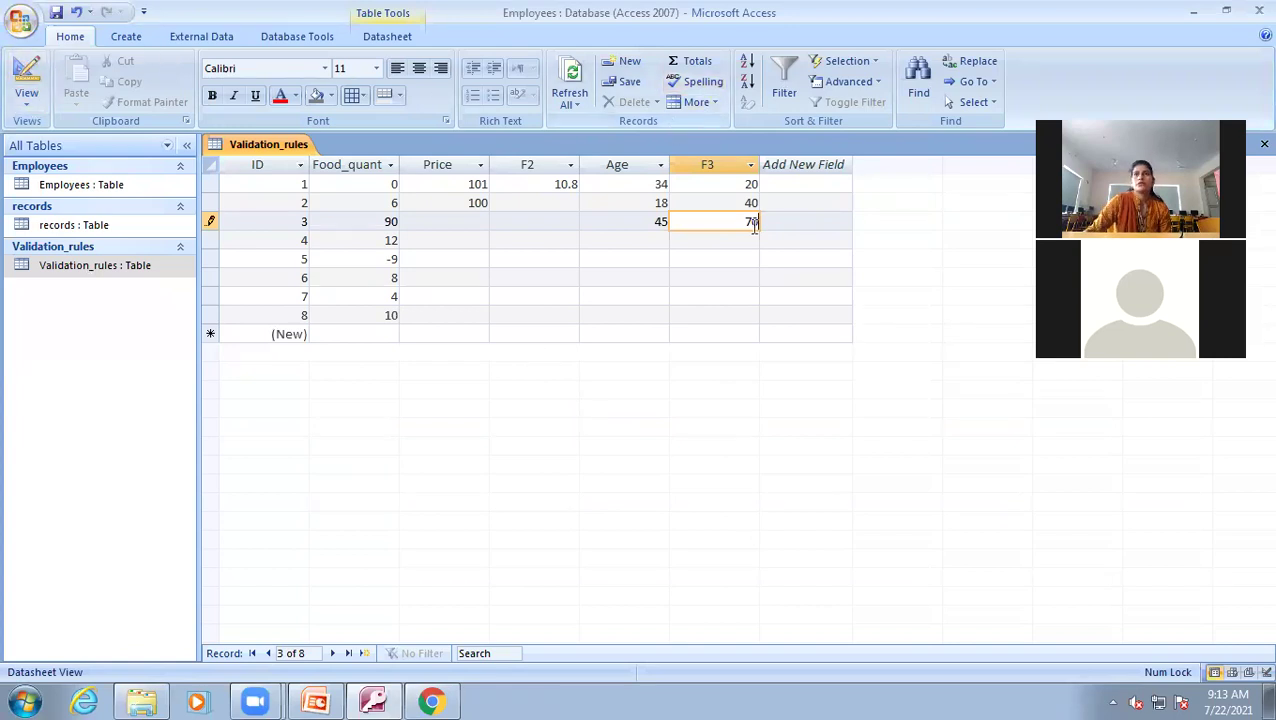
# - Replace the F3 value in record 3 with 30
pyautogui.press('BackSpace')
pyautogui.press('BackSpace')
pyautogui.write('30')
pyautogui.press('Down')
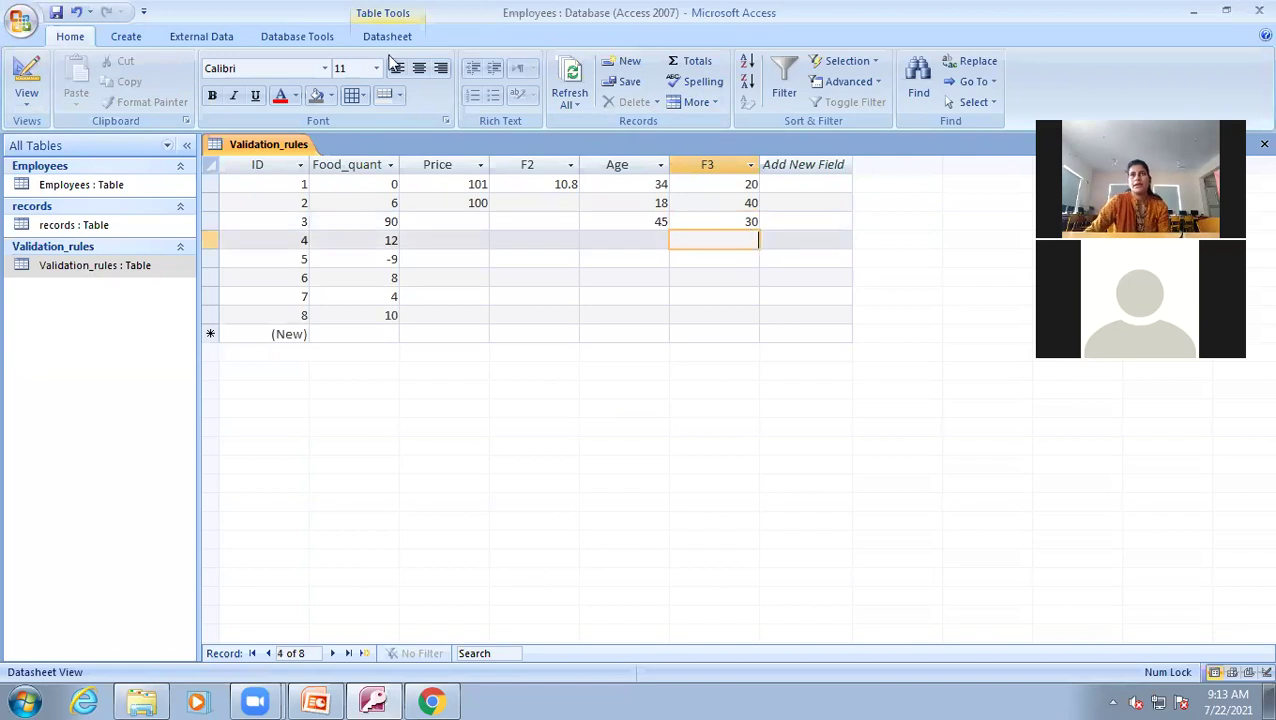
# - In Design view, replace F3's validation rule with In(10,20,30,40,50)
pyautogui.click(26, 75)
pyautogui.moveTo(481, 546); pyautogui.dragTo(330, 546)
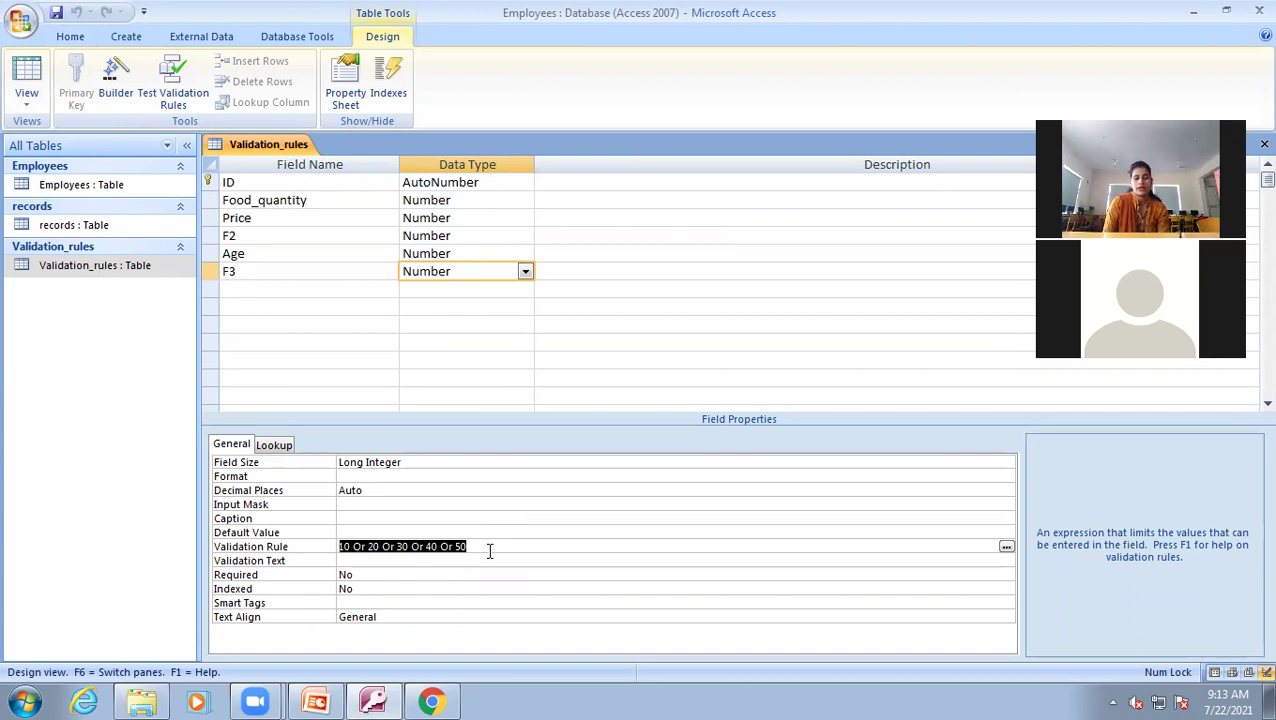
pyautogui.write('In')
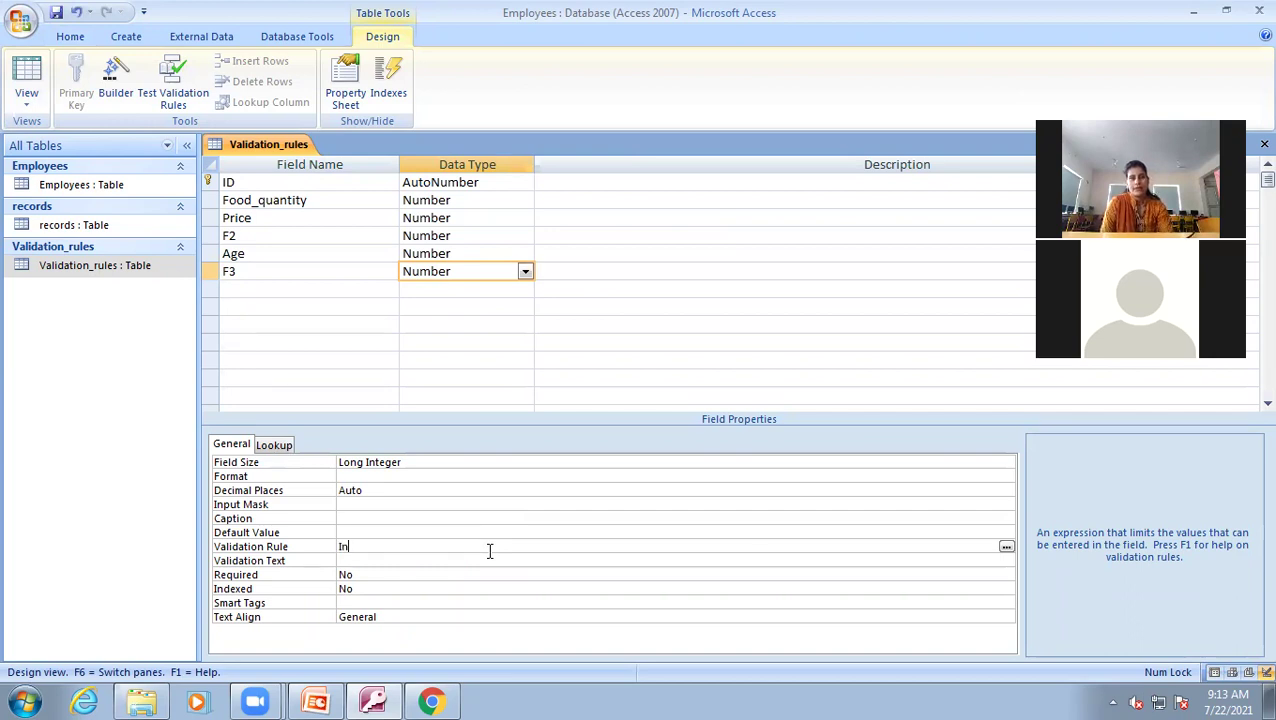
pyautogui.write('()')
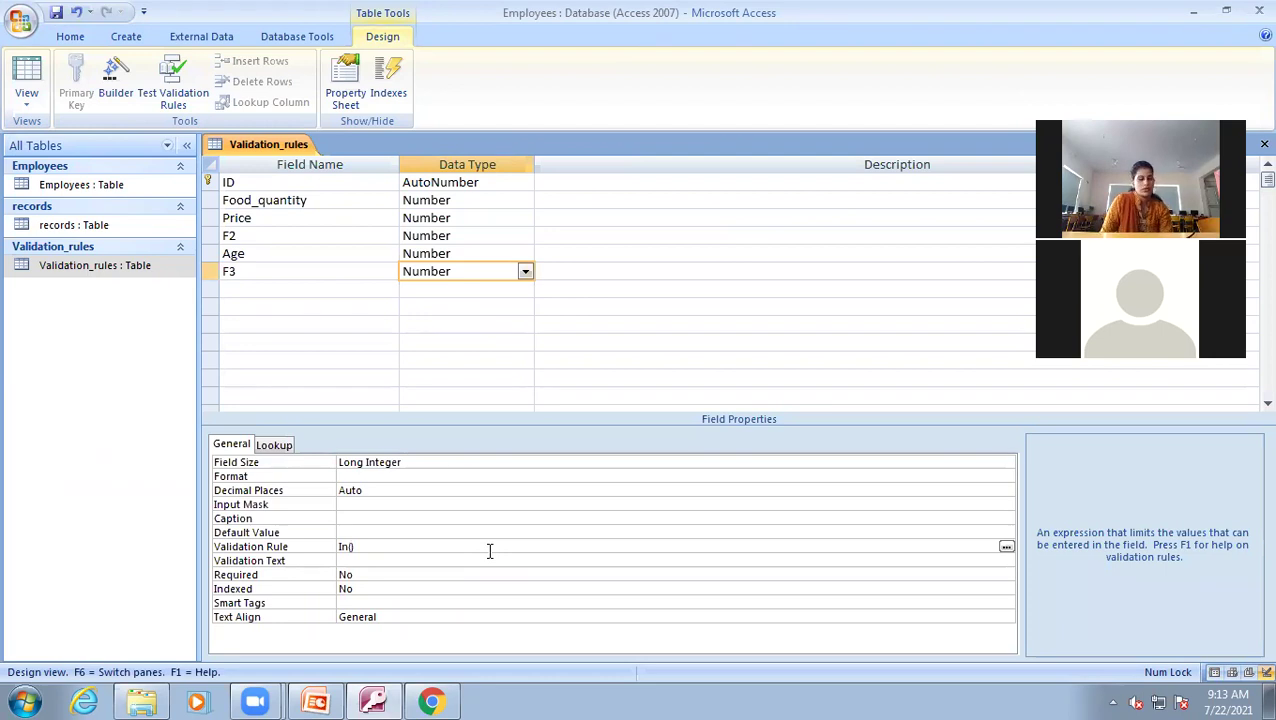
pyautogui.write('10,20')
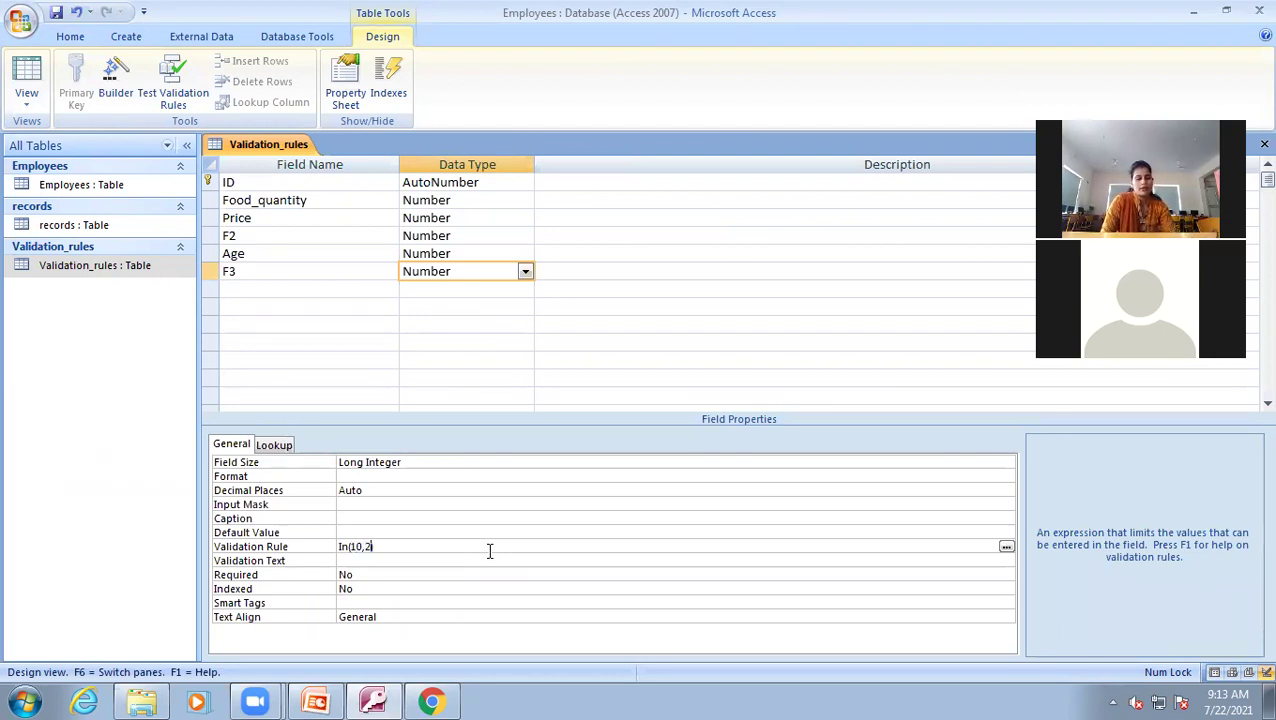
pyautogui.write(',30,40')
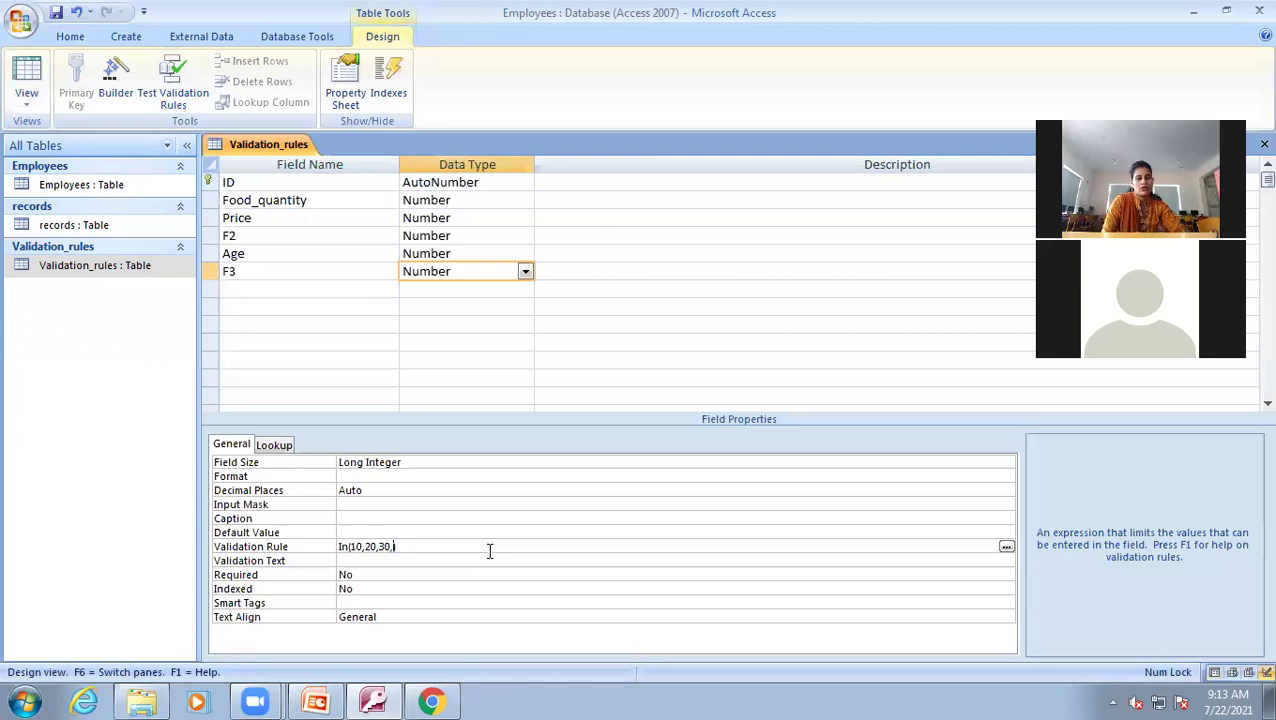
pyautogui.write(',50')
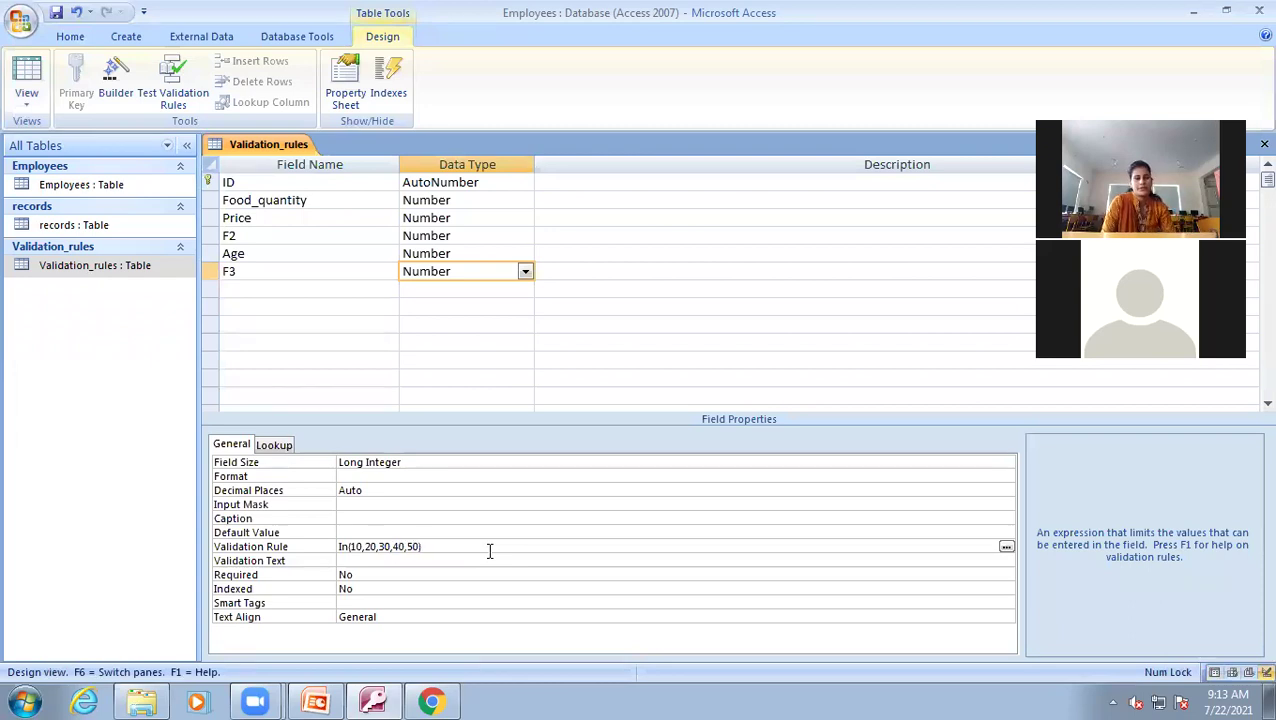
# - Save the table, test the existing data against the In rule and keep the new setting
pyautogui.hotkey('ctrl', 's')
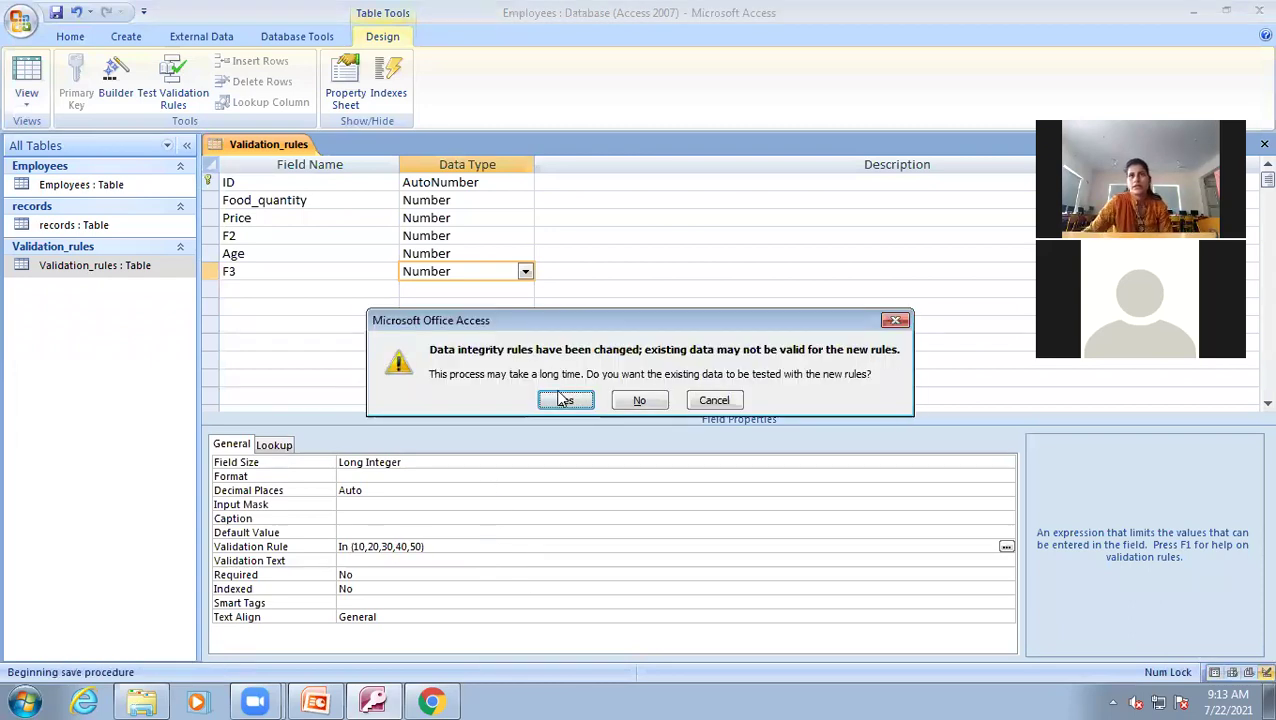
pyautogui.click(566, 401)
pyautogui.click(566, 413)
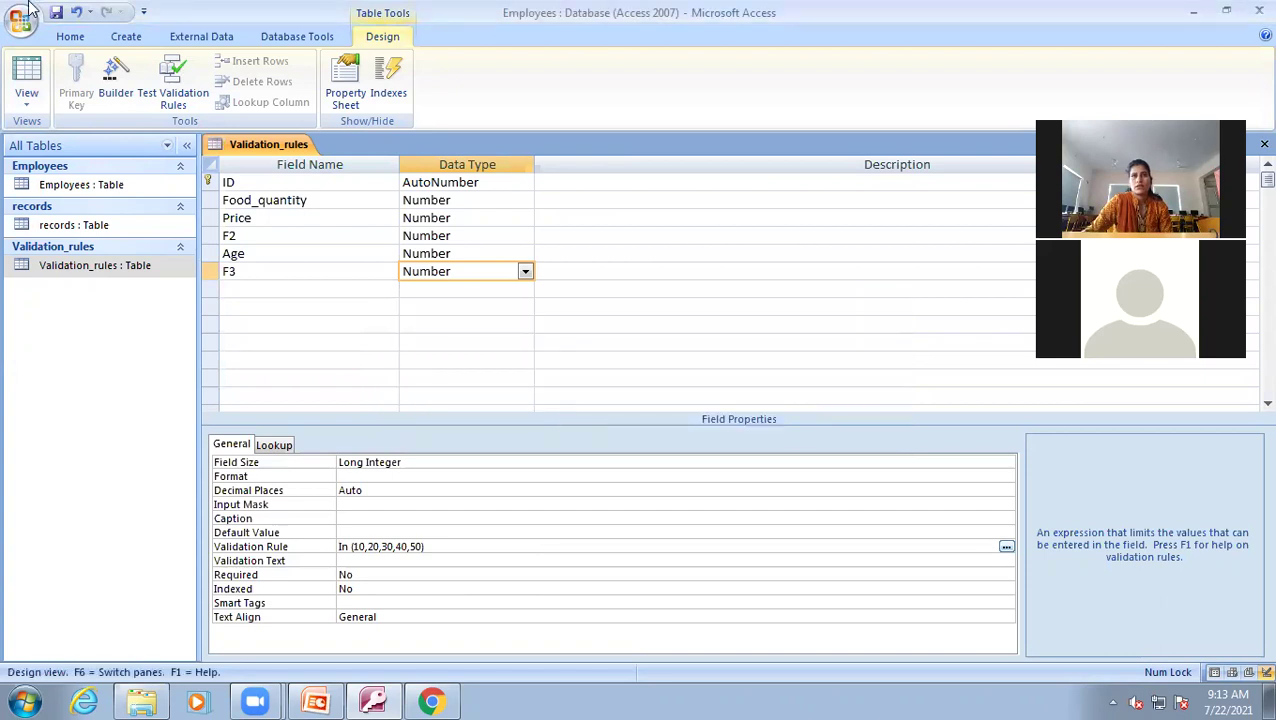
# - Show the table in Datasheet view and try to enter 70 as F3 in record 4
pyautogui.click(35, 68)
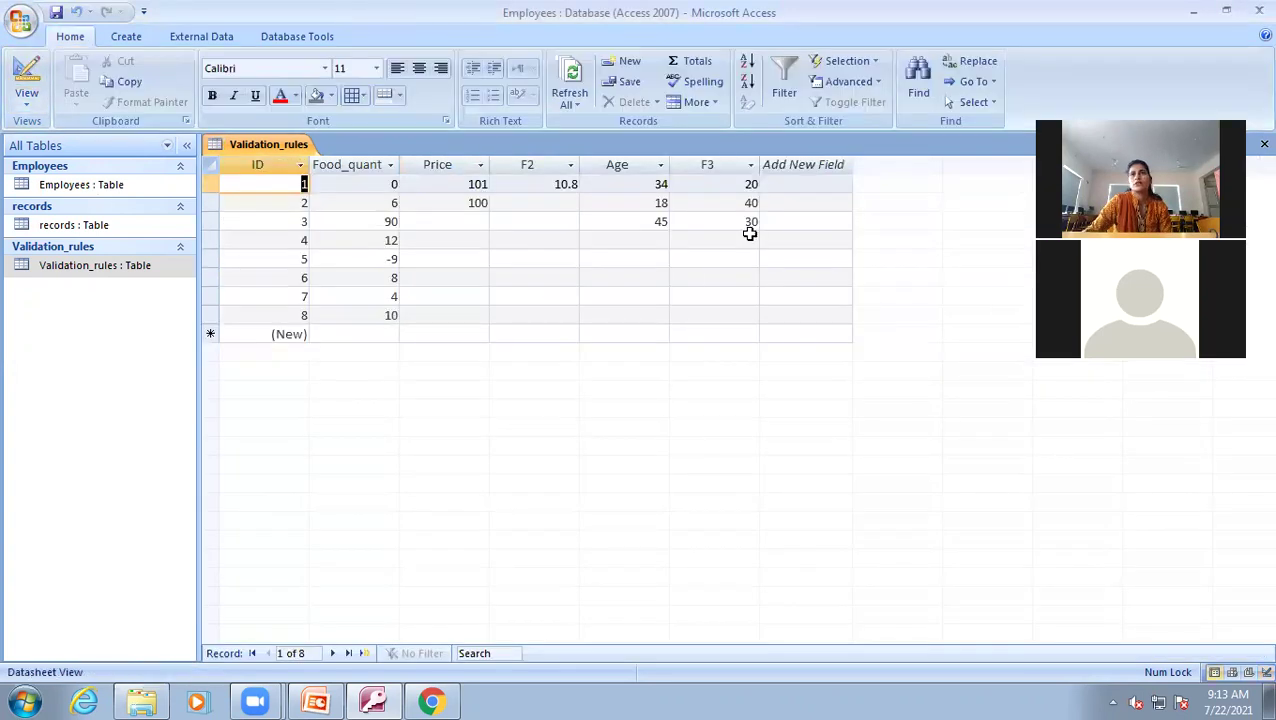
pyautogui.click(754, 240)
pyautogui.write('70')
pyautogui.press('Return')
pyautogui.click(601, 398)
# - Replace the F3 value in record 4 with 50 and enter 20 as F3 in record 5
pyautogui.press('BackSpace')
pyautogui.press('BackSpace')
pyautogui.write('50')
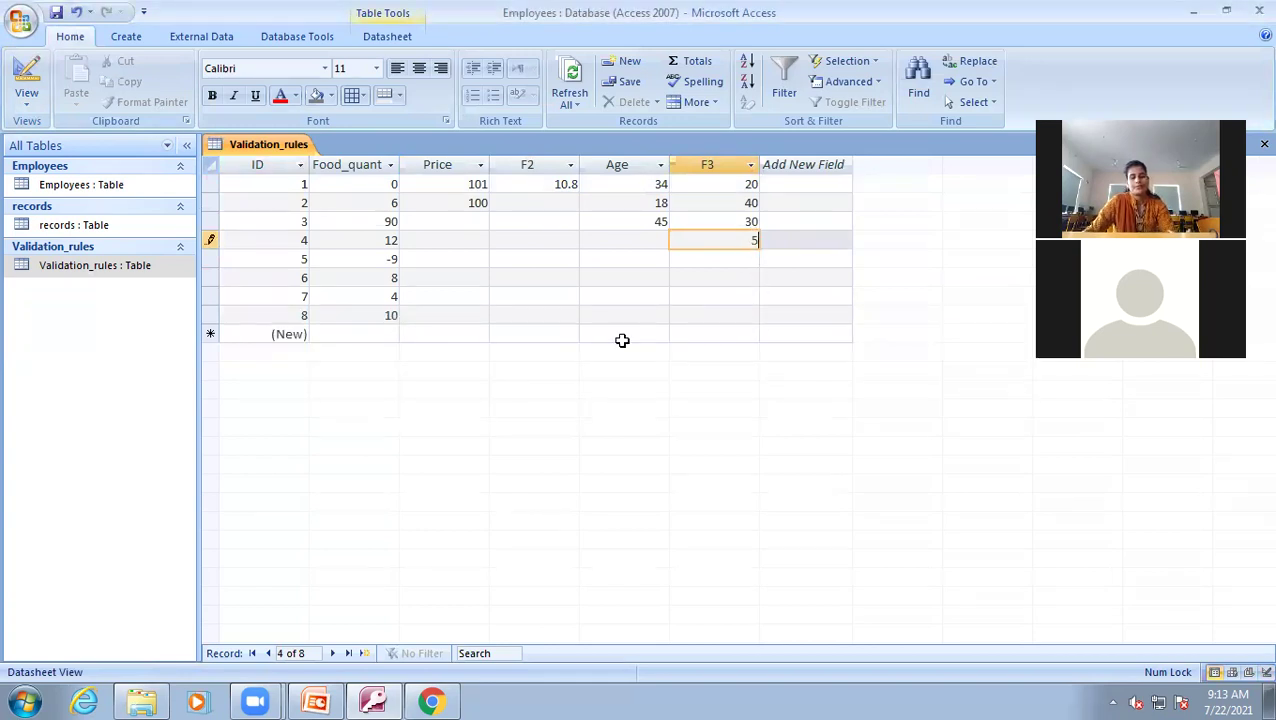
pyautogui.click(741, 259)
pyautogui.write('20')
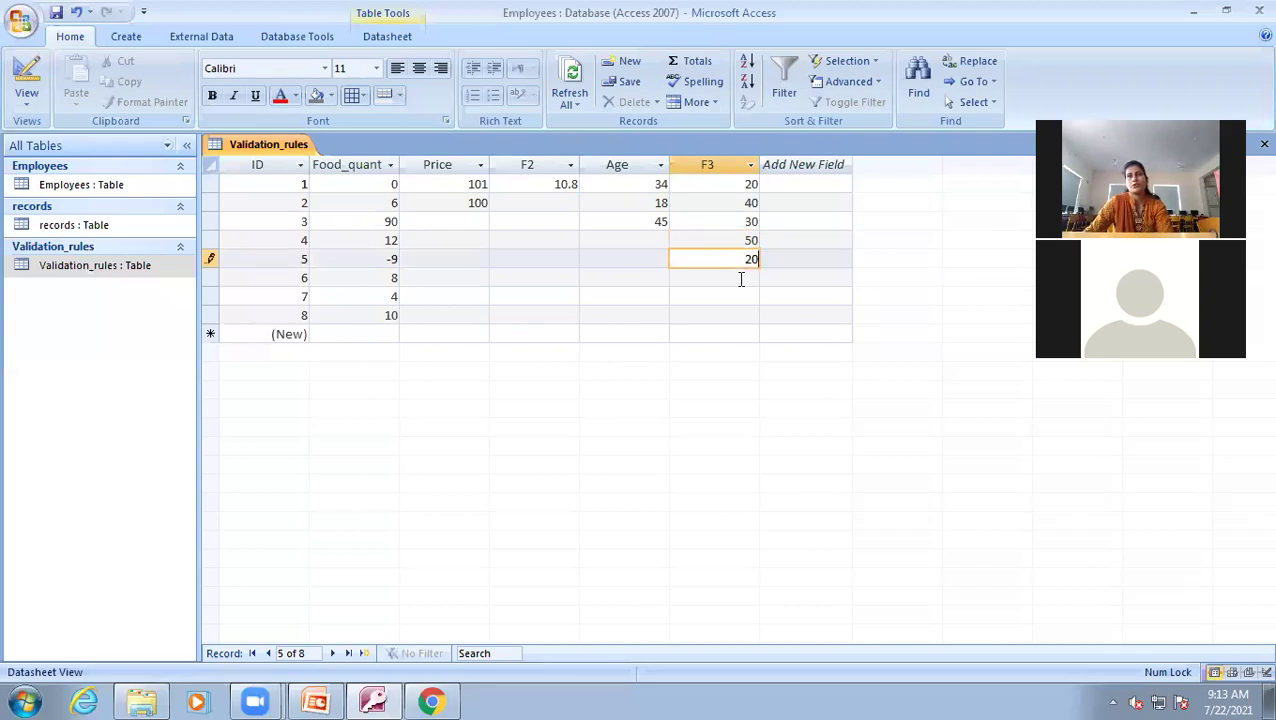
# - Try to enter 35 as F3 in record 6, clear the value and return the table to Design view
pyautogui.click(741, 278)
pyautogui.write('35')
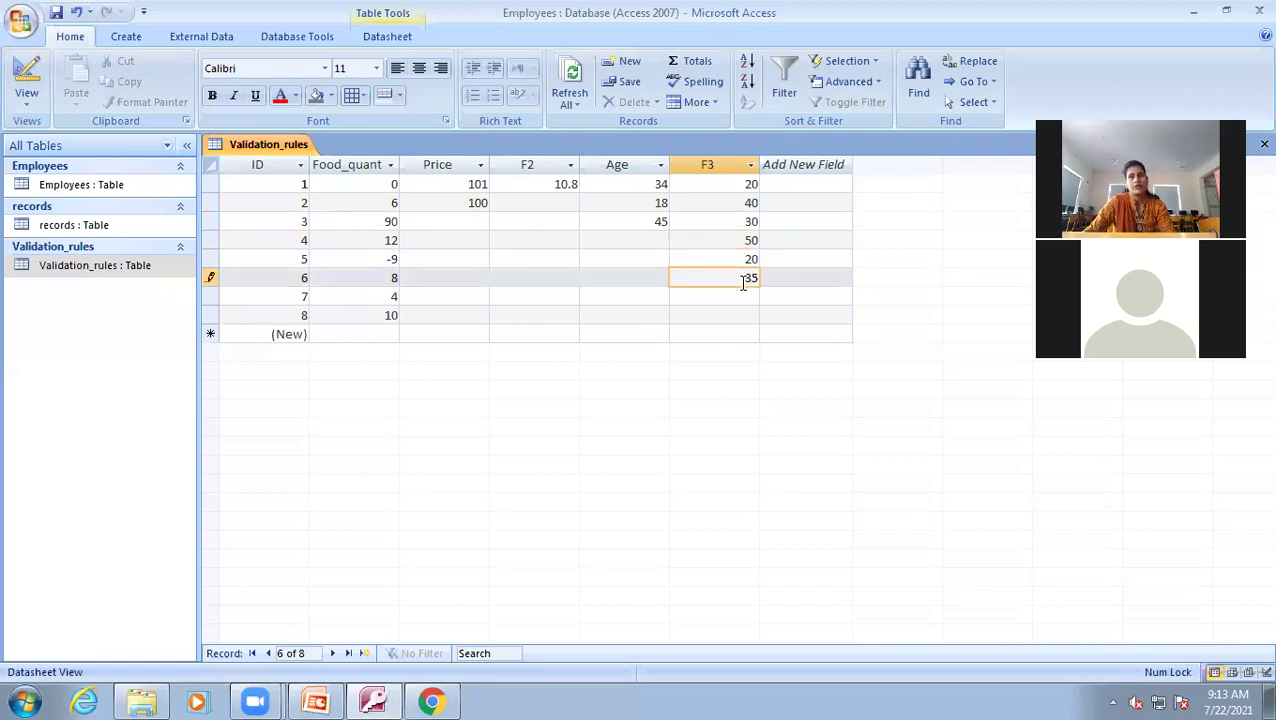
pyautogui.click(748, 296)
pyautogui.click(601, 397)
pyautogui.press('BackSpace')
pyautogui.press('BackSpace')
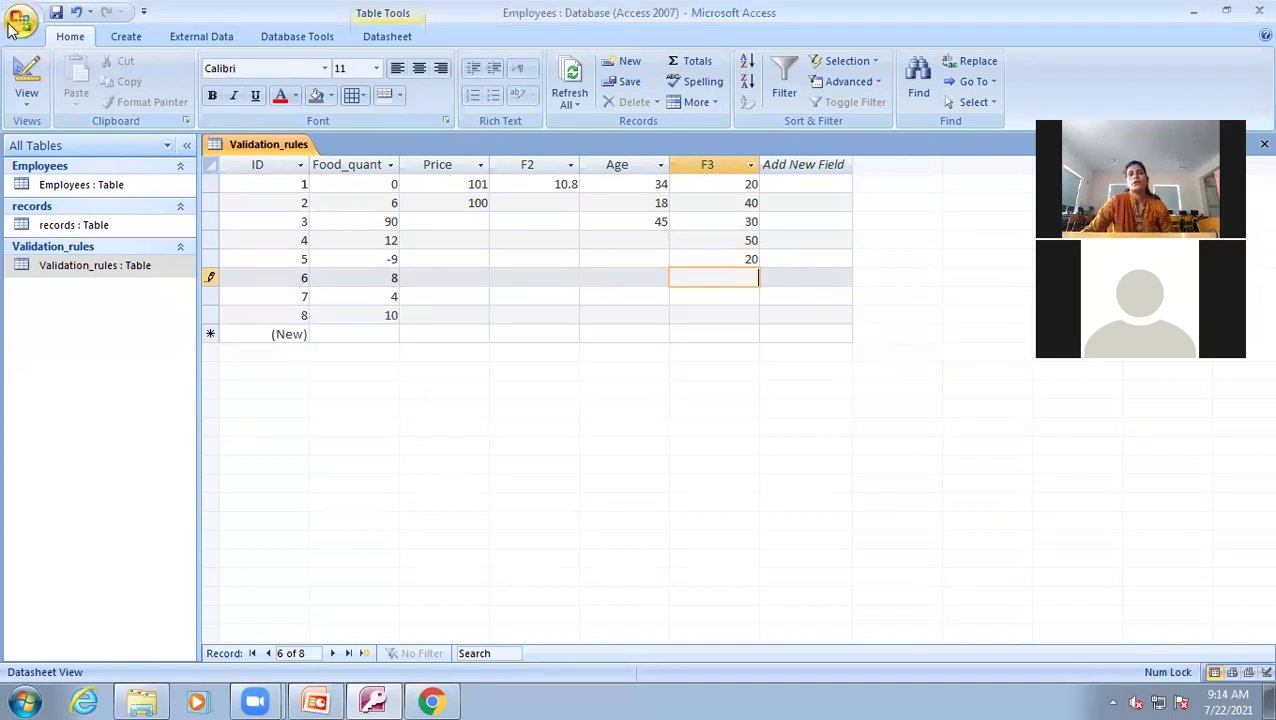
pyautogui.click(35, 80)
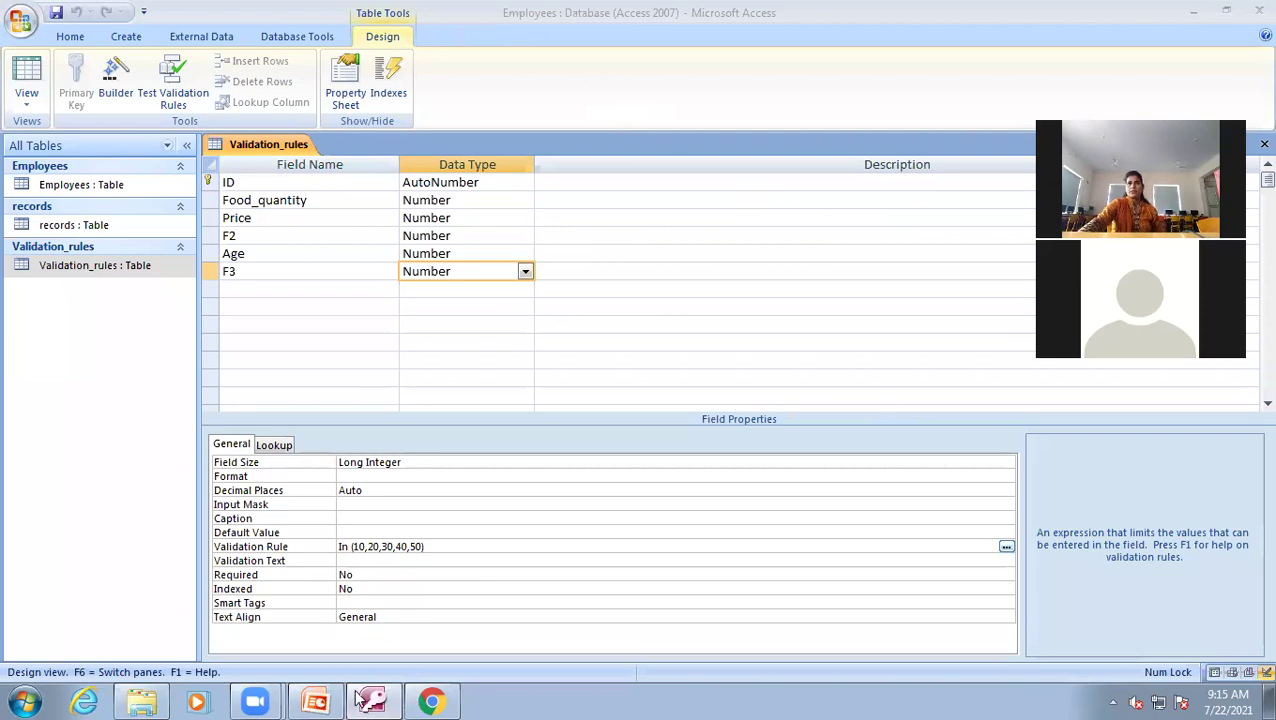
# - Review the operator descriptions on the PowerPoint slide and the operator syntax examples in the Microsoft support article in Chrome
pyautogui.click(322, 700)
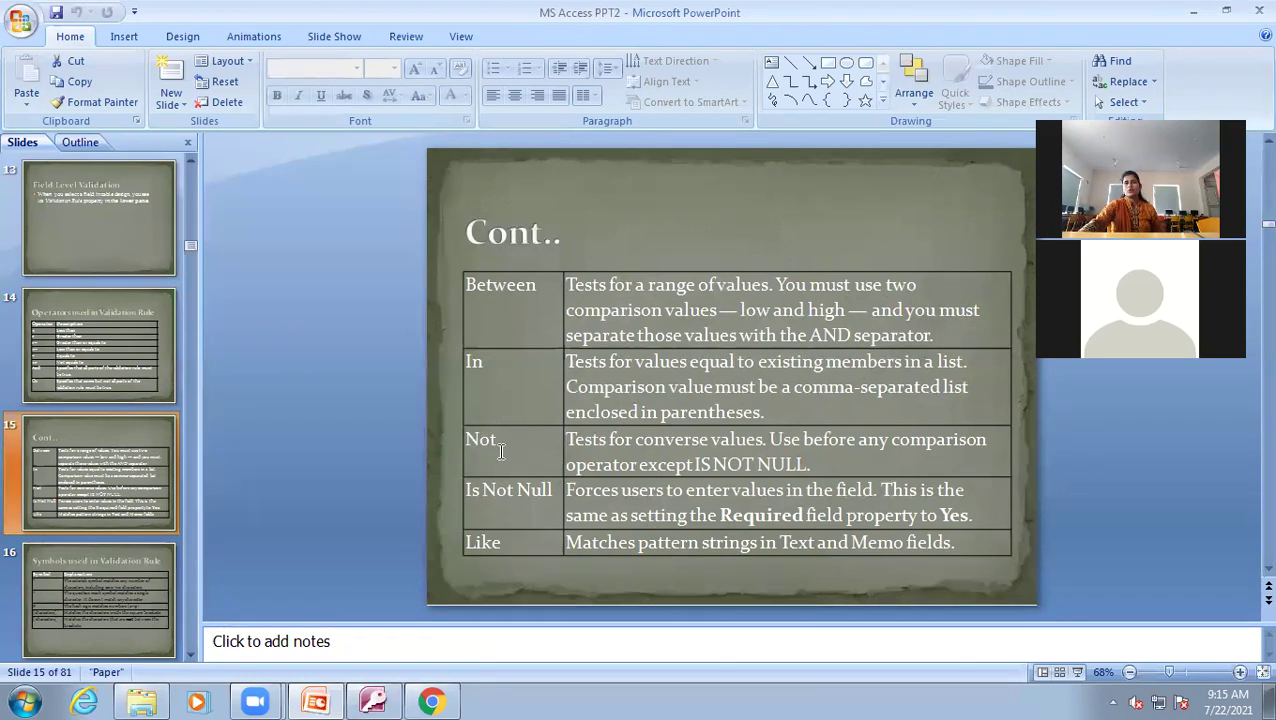
pyautogui.click(436, 700)
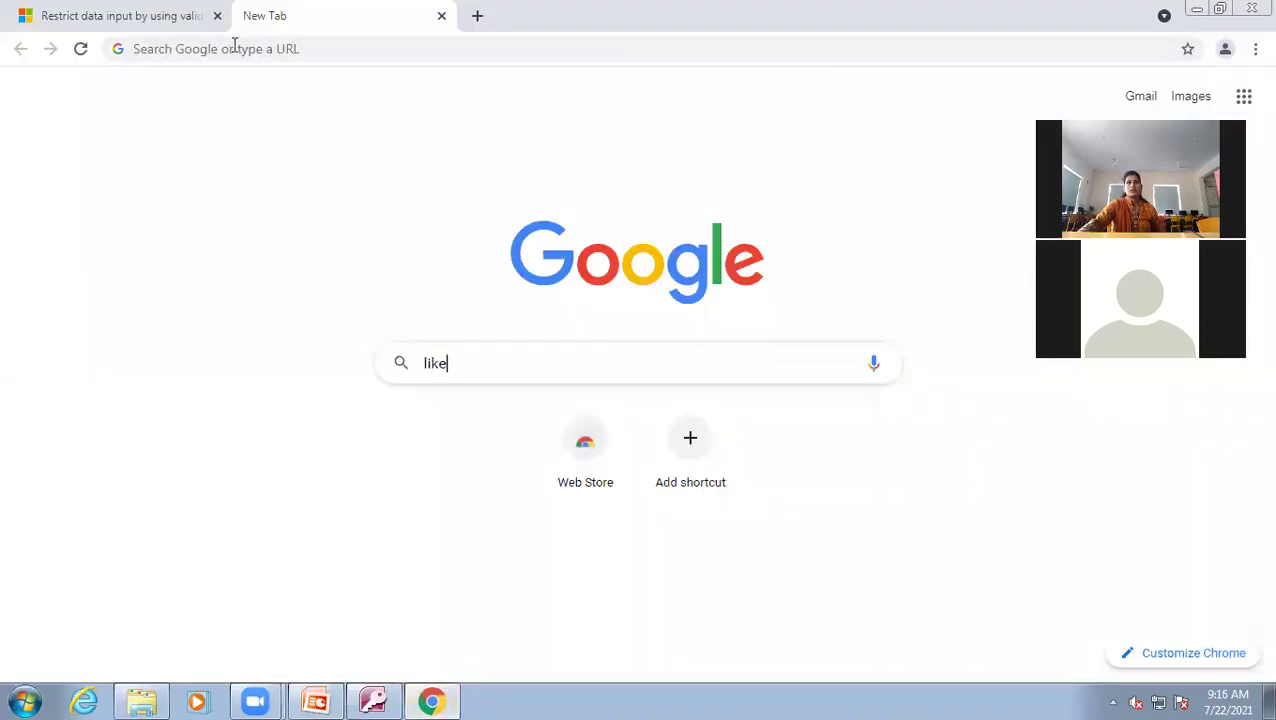
pyautogui.click(132, 16)
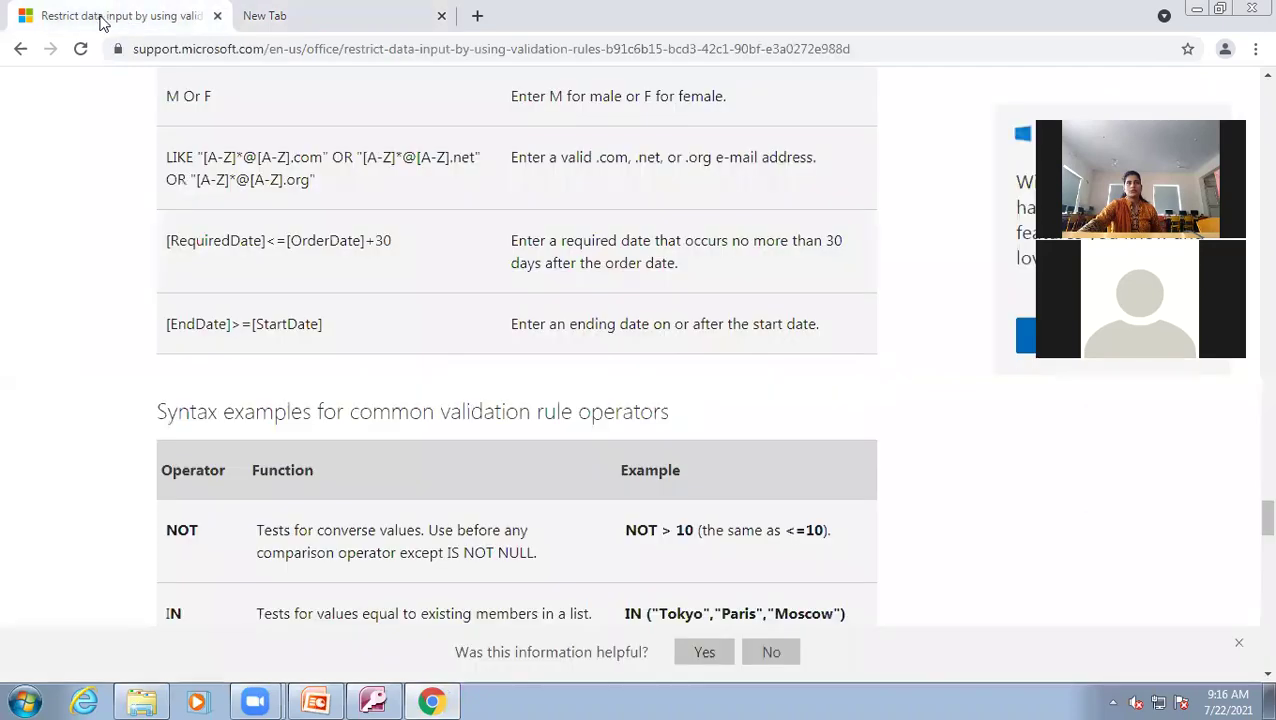
pyautogui.scroll(-1, 300, 385)
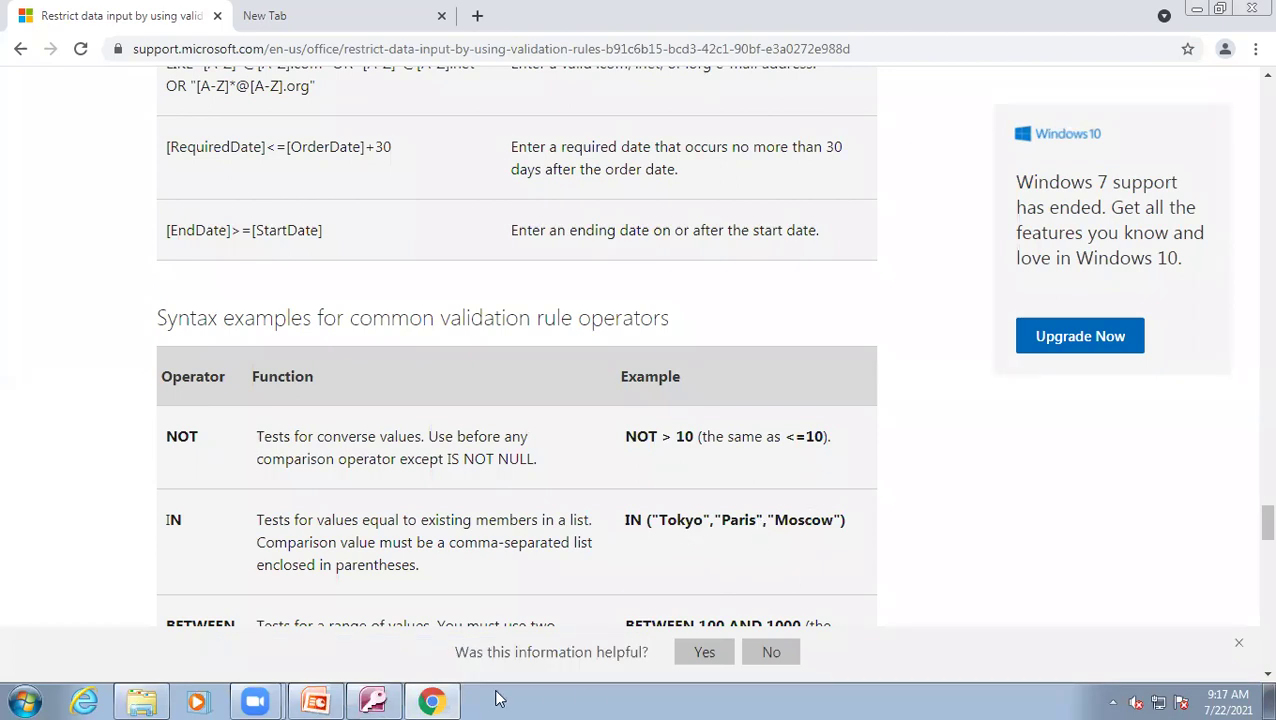
# - Switch back to Access and add a field named Cities with the Text data type below F3
pyautogui.click(373, 700)
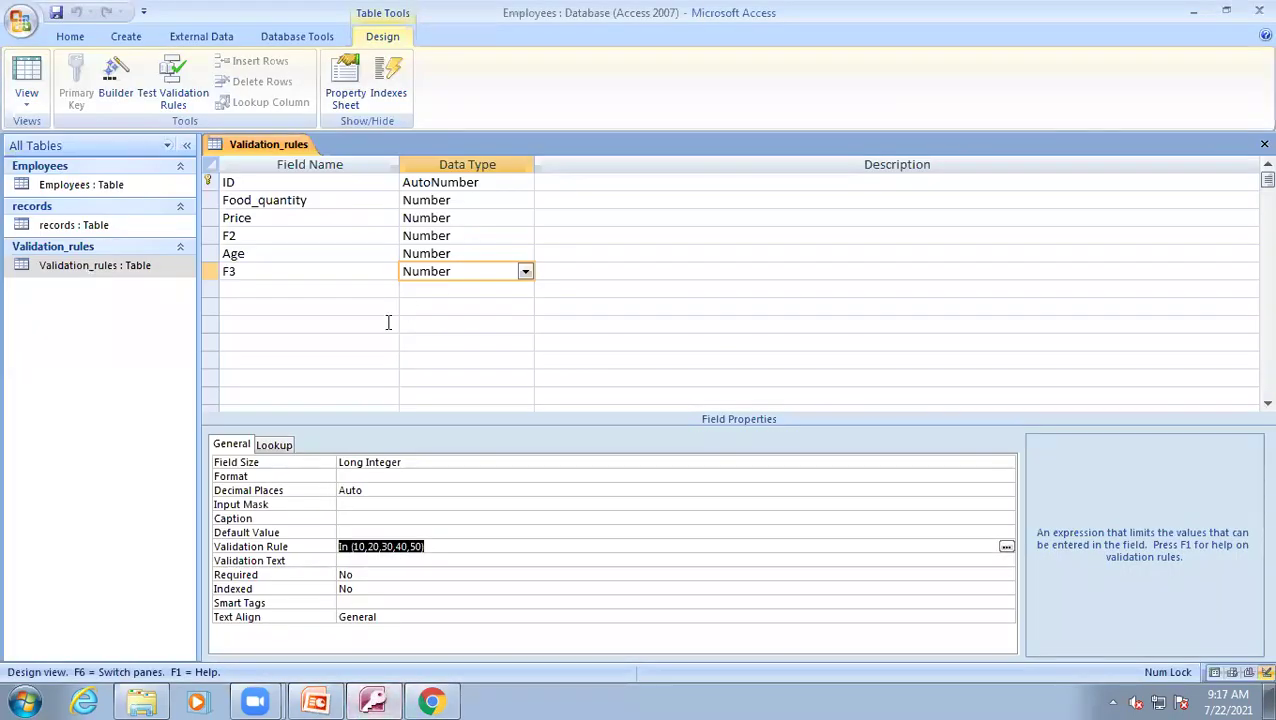
pyautogui.click(340, 288)
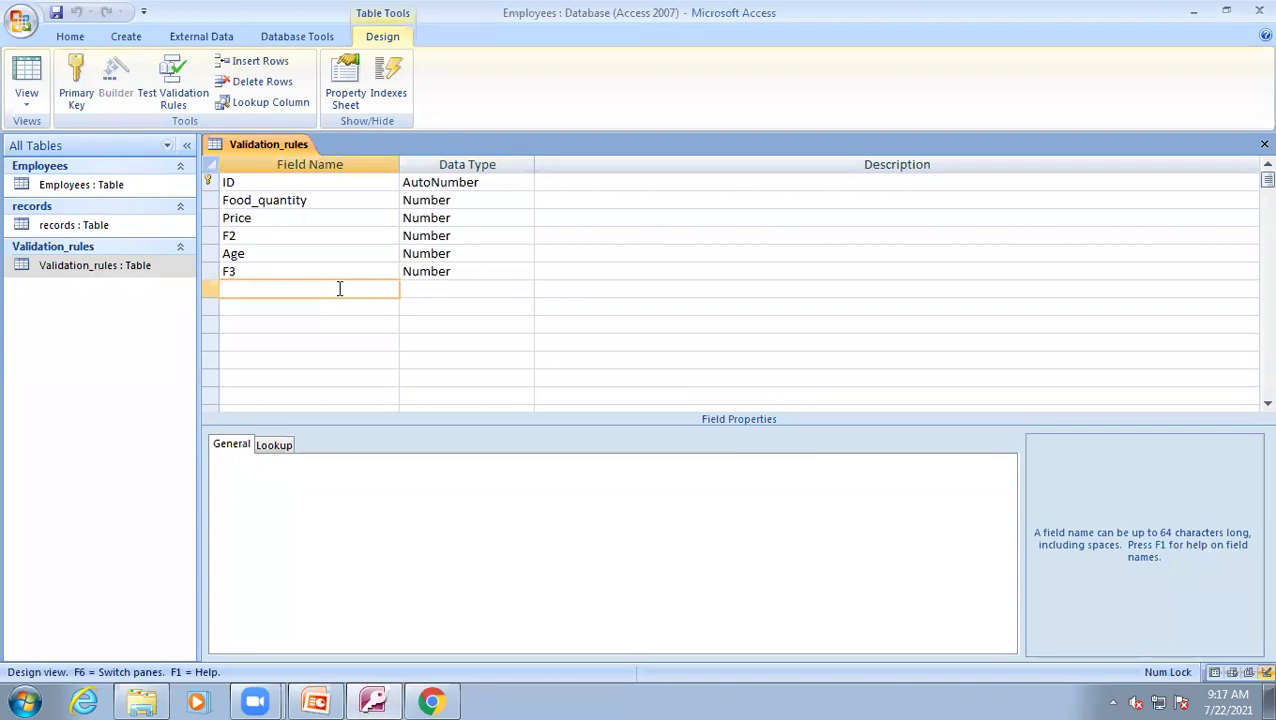
pyautogui.write('City')
pyautogui.write('ies')
pyautogui.click(431, 288)
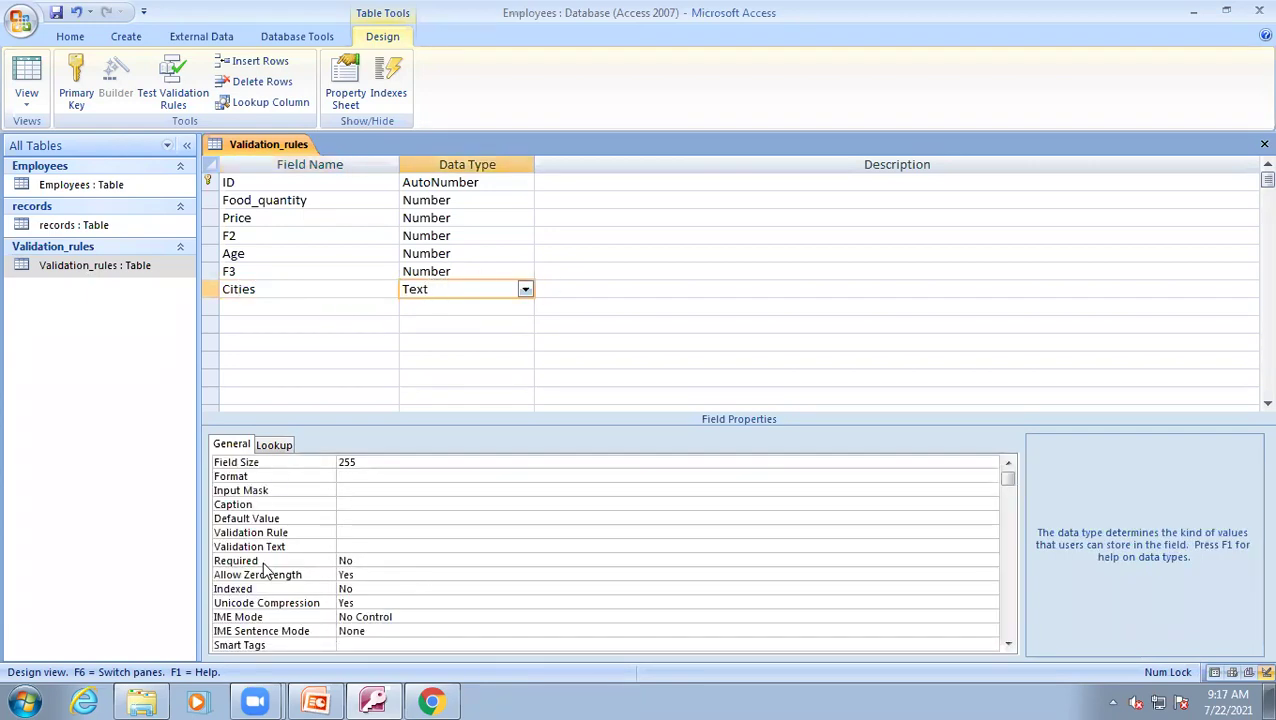
# - Set the Cities validation rule to In("Ajmer","Jaipur","kota","Udaipur") and save the table, testing the existing data against it
pyautogui.click(341, 530)
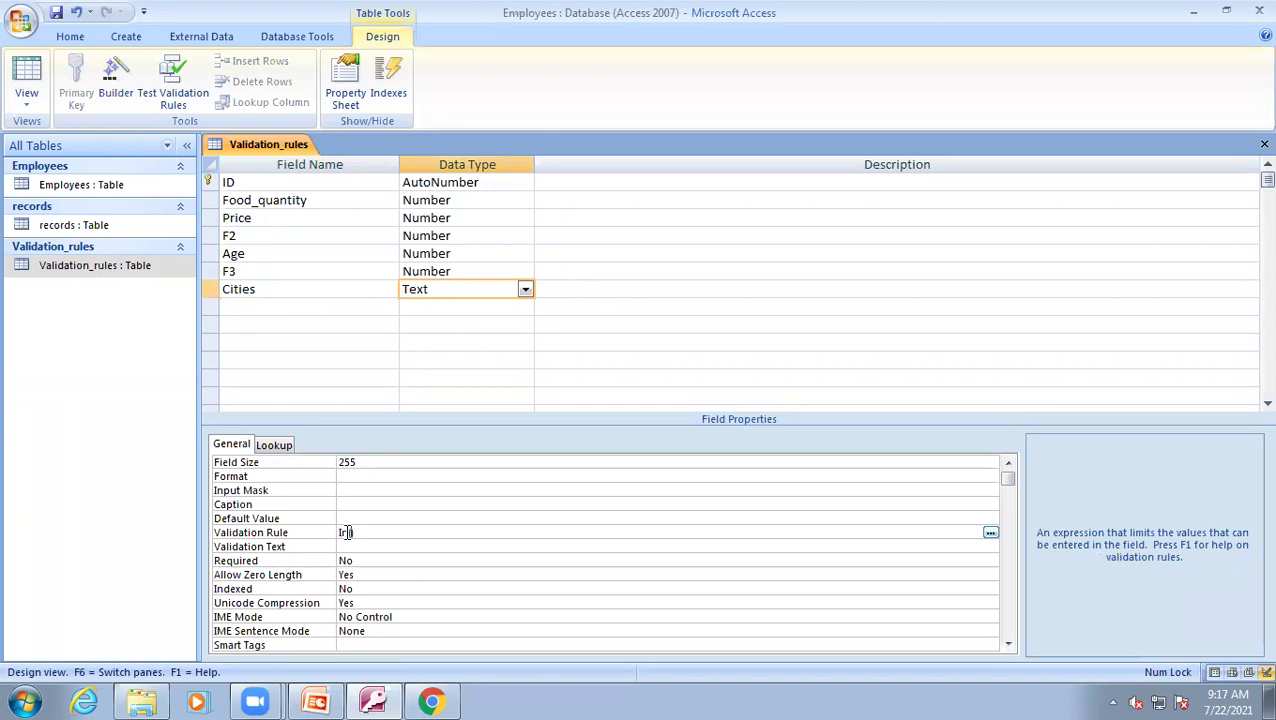
pyautogui.write('"')
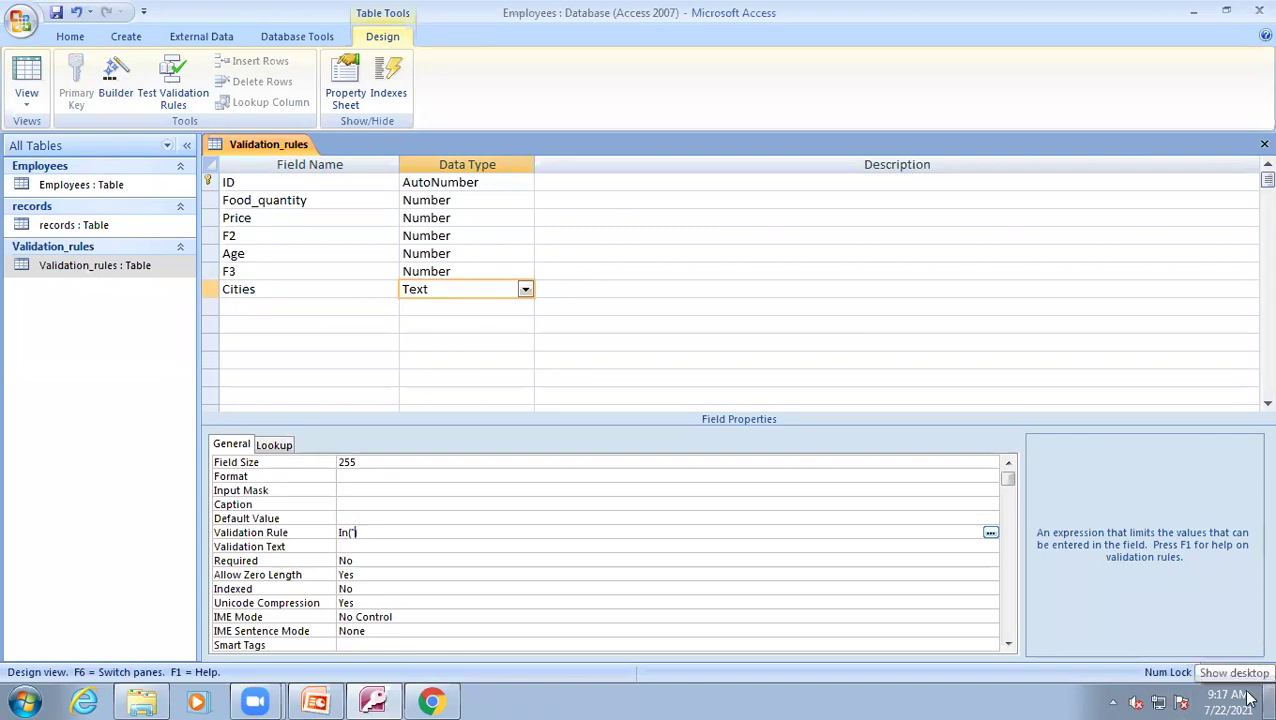
pyautogui.write('Ajmer",')
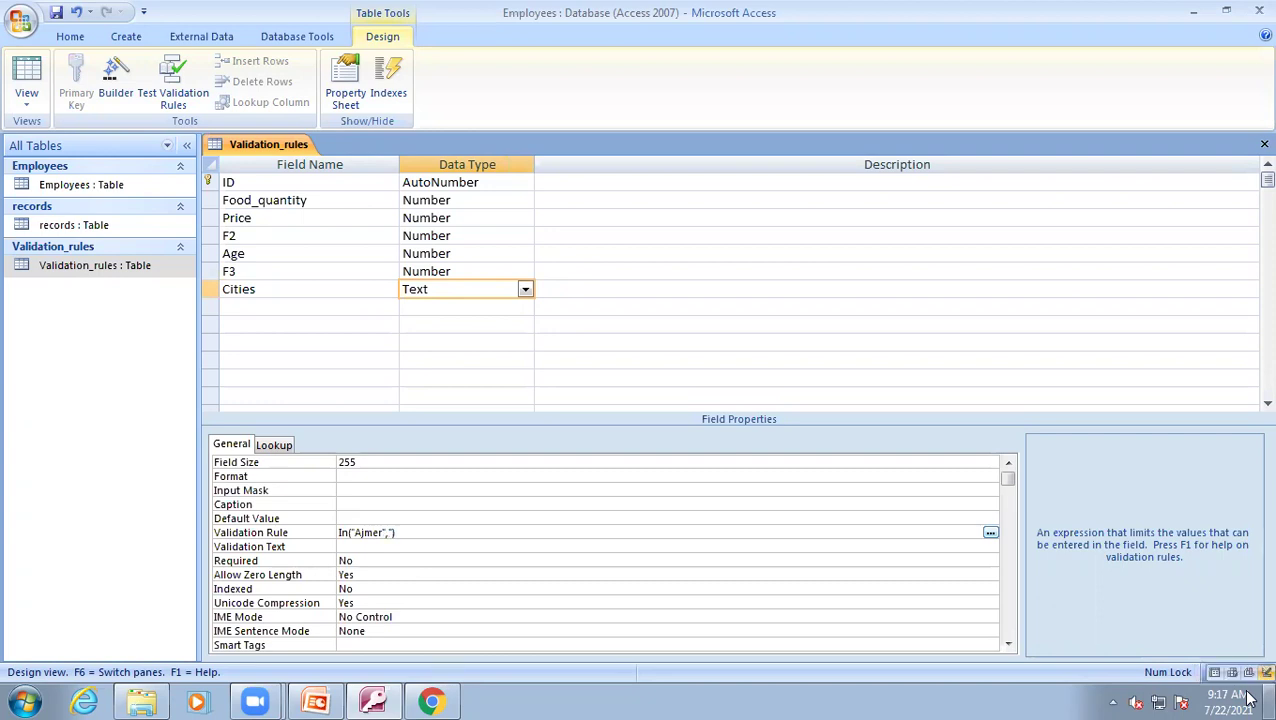
pyautogui.write('"Jaip')
pyautogui.write('ur","kota",Udaipur')
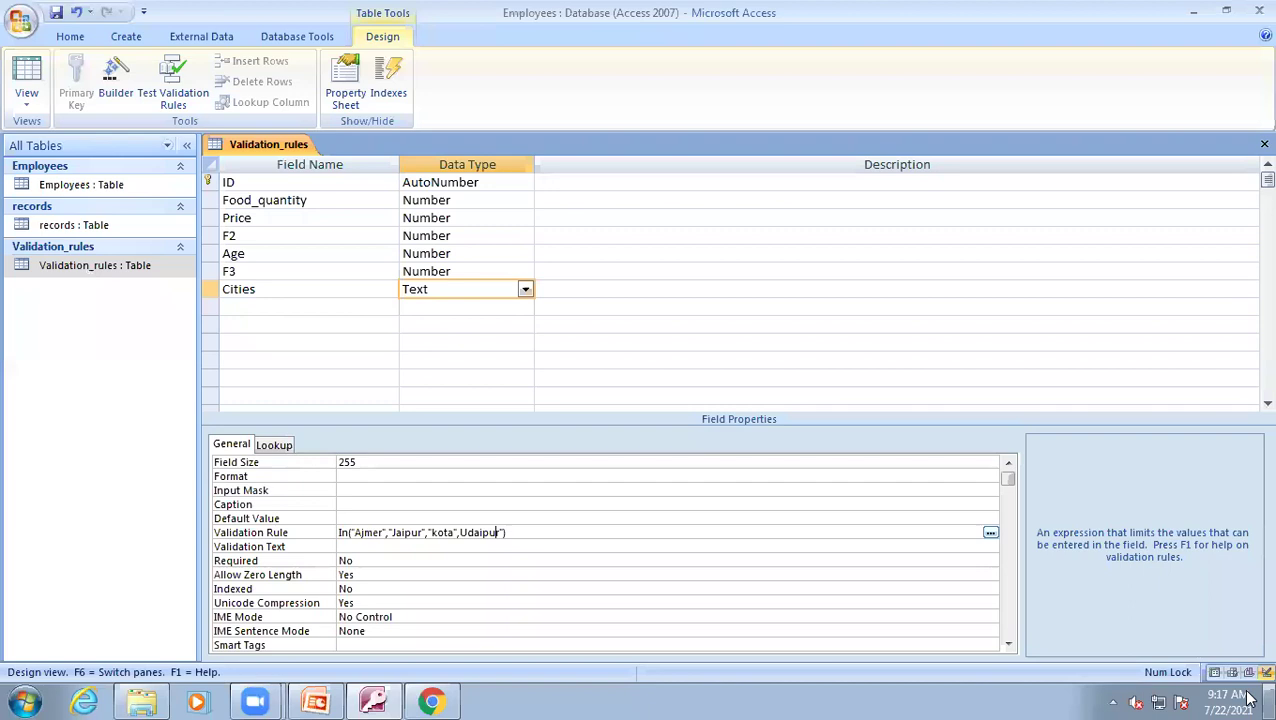
pyautogui.write('"')
pyautogui.hotkey('ctrl', 's')
pyautogui.press('Return')
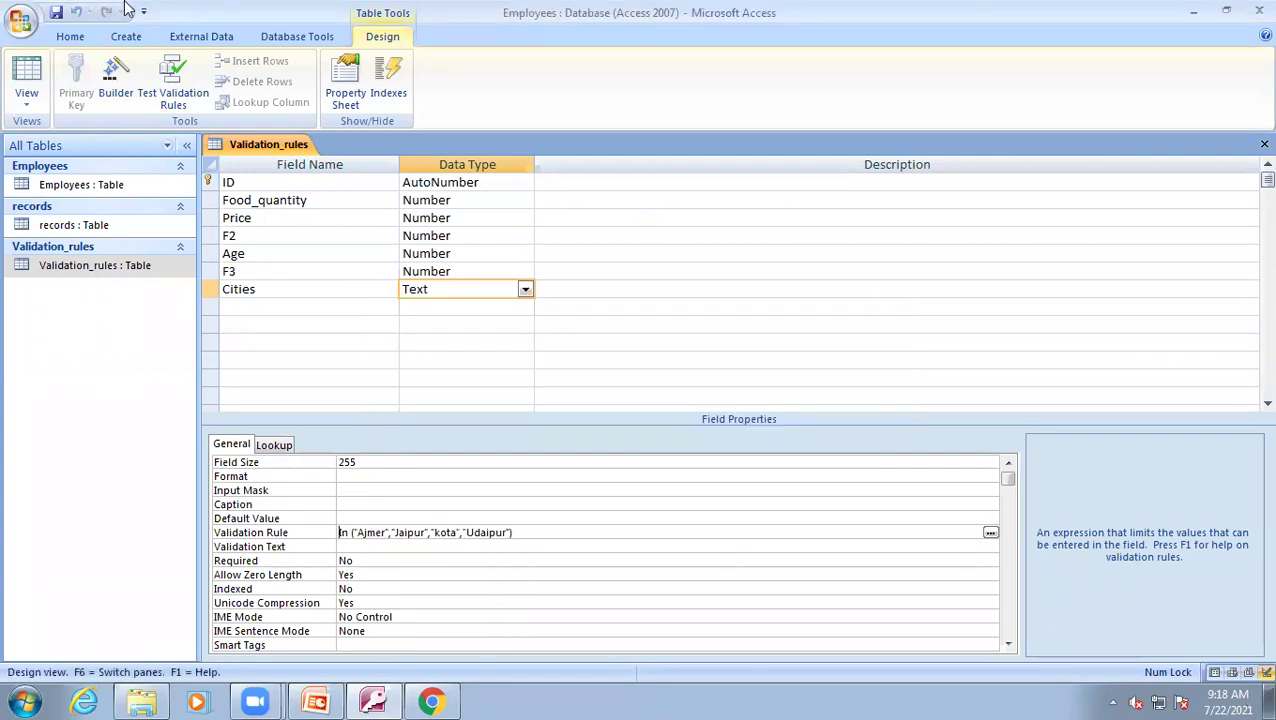
# - Show the table in Datasheet view and try to enter Dehradun as the Cities value in record 1
pyautogui.click(17, 75)
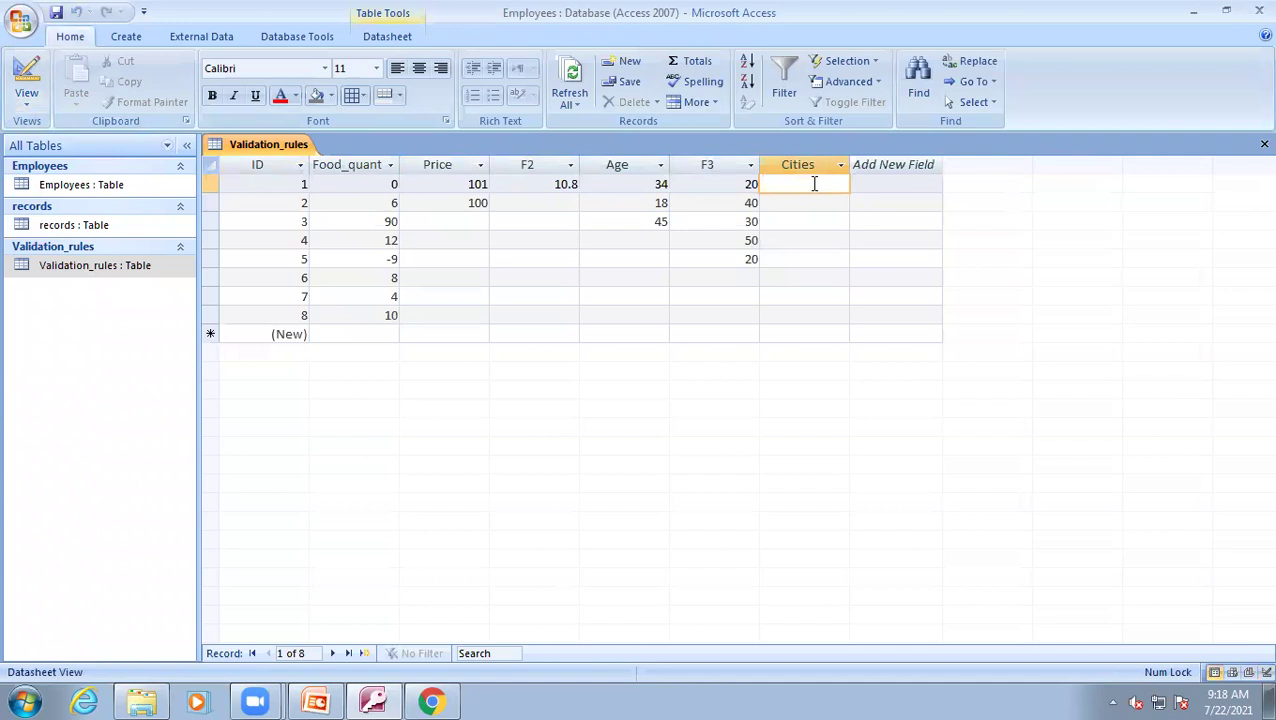
pyautogui.write('Dehradun')
pyautogui.press('Return')
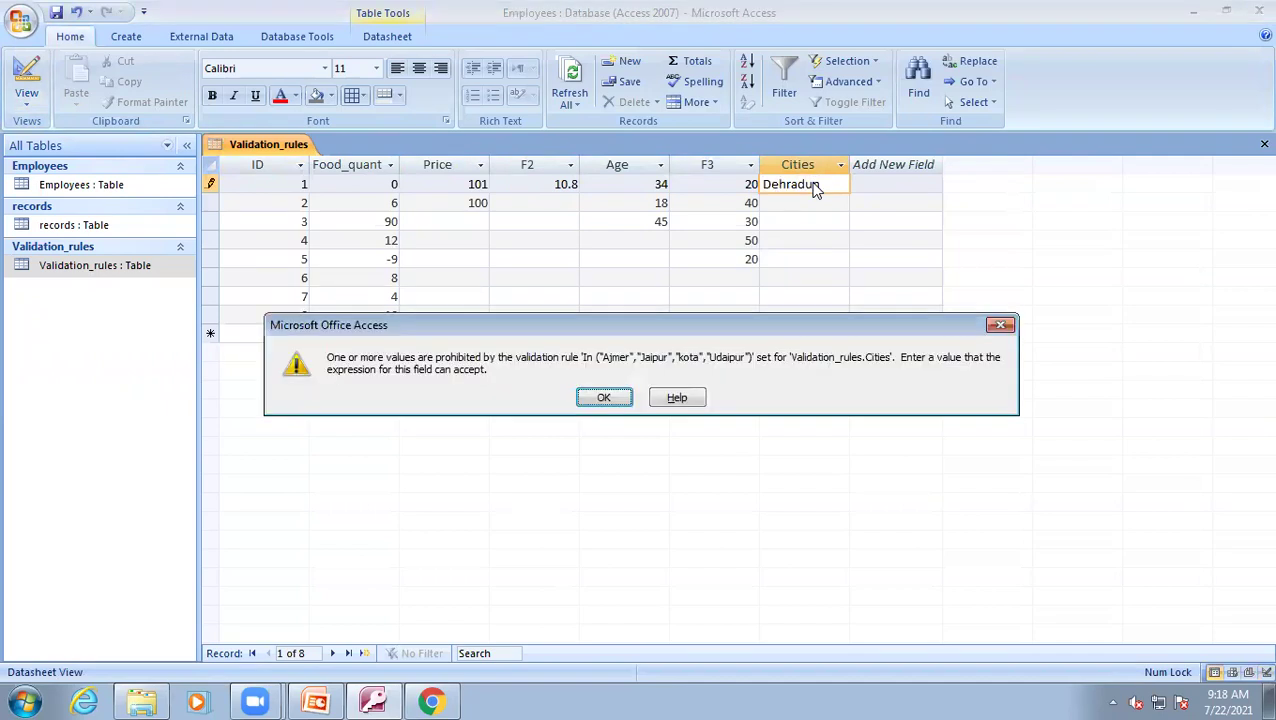
pyautogui.press('Return')
# - Replace the Cities value in record 1 with Udaipur and commit the record
pyautogui.press('BackSpace')
pyautogui.press('BackSpace')
pyautogui.press('BackSpace')
pyautogui.press('BackSpace')
pyautogui.press('BackSpace')
pyautogui.press('BackSpace')
pyautogui.press('BackSpace')
pyautogui.press('BackSpace')
pyautogui.write('Udaipur')
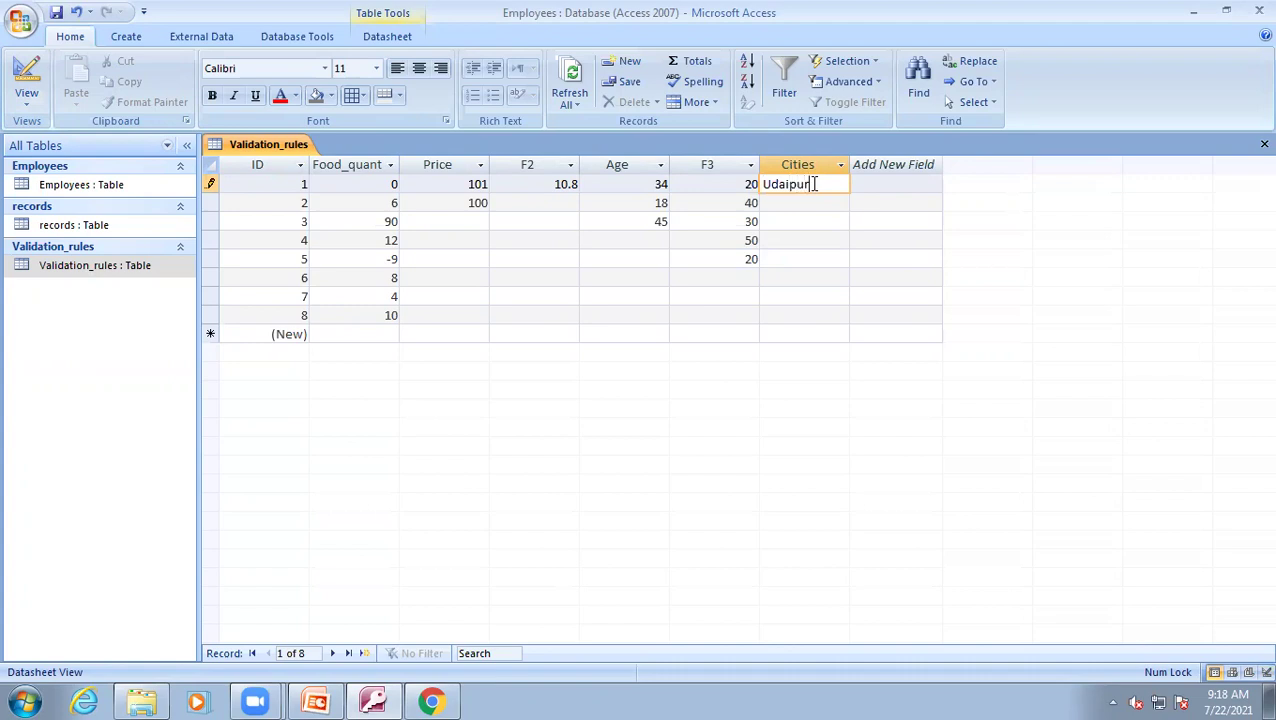
pyautogui.press('Down')
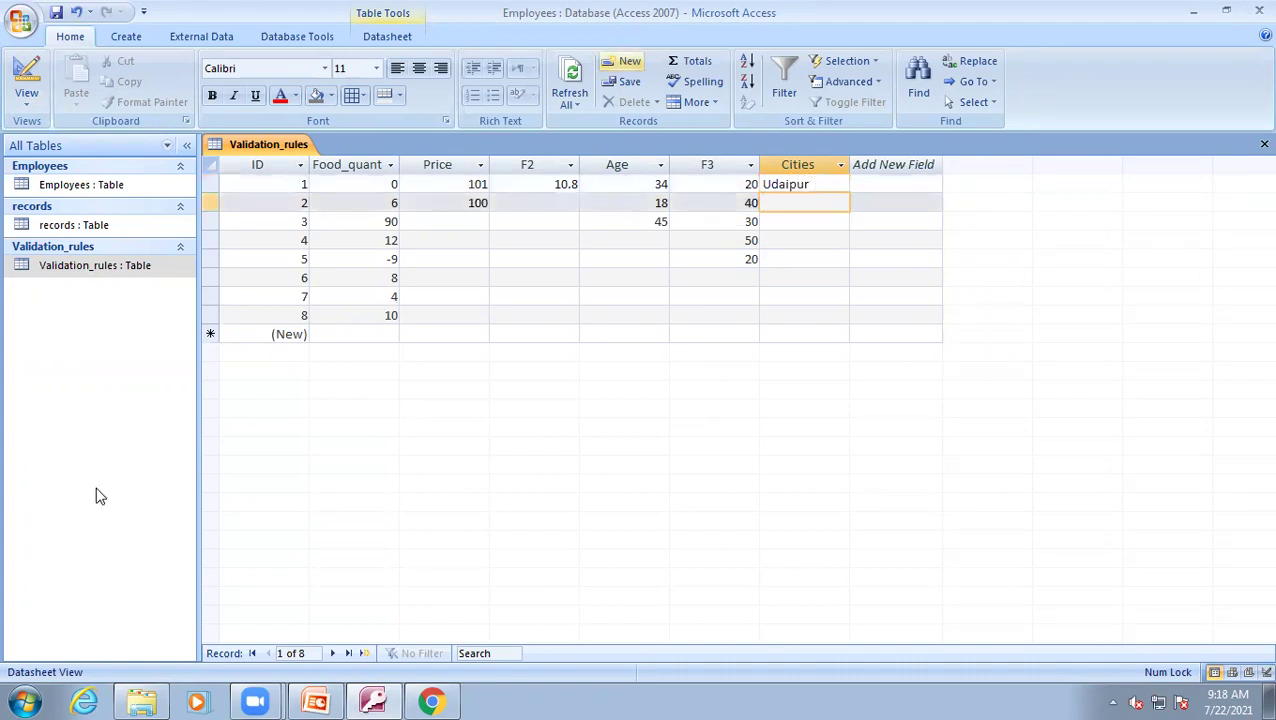
# - Check the NOT operator example in the support article in Chrome and return to Access
pyautogui.moveTo(375, 700)
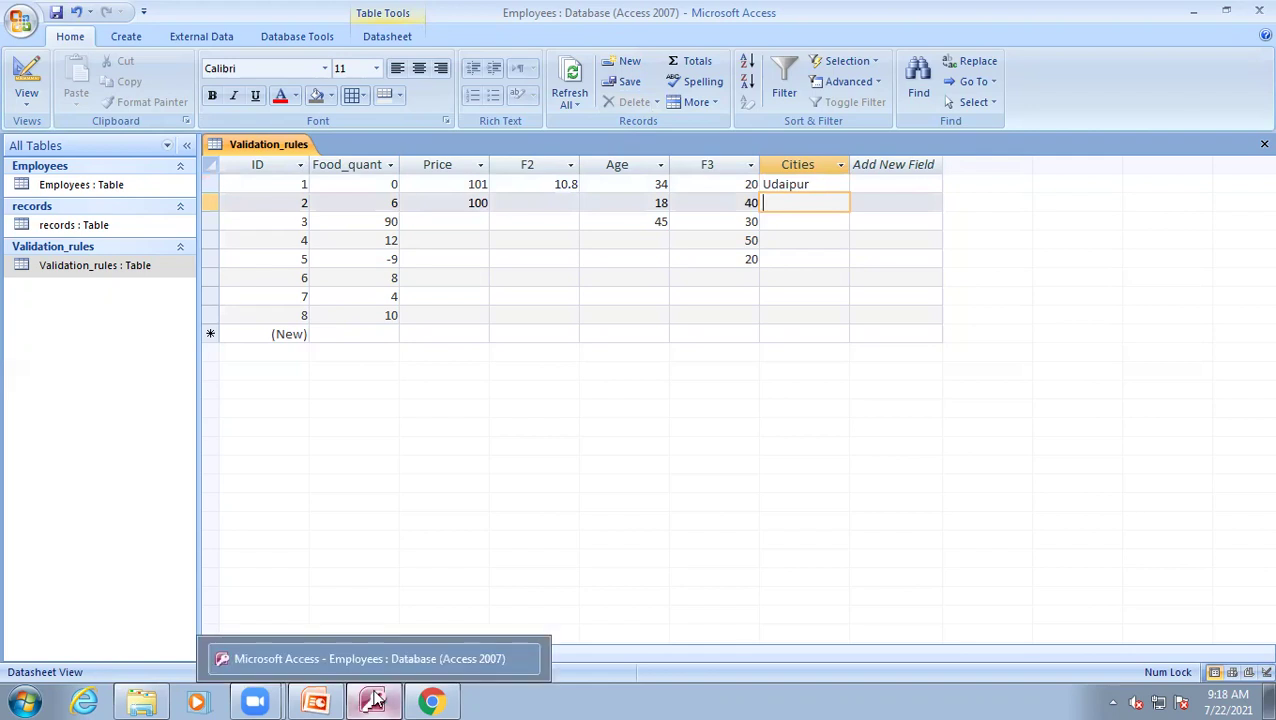
pyautogui.click(428, 700)
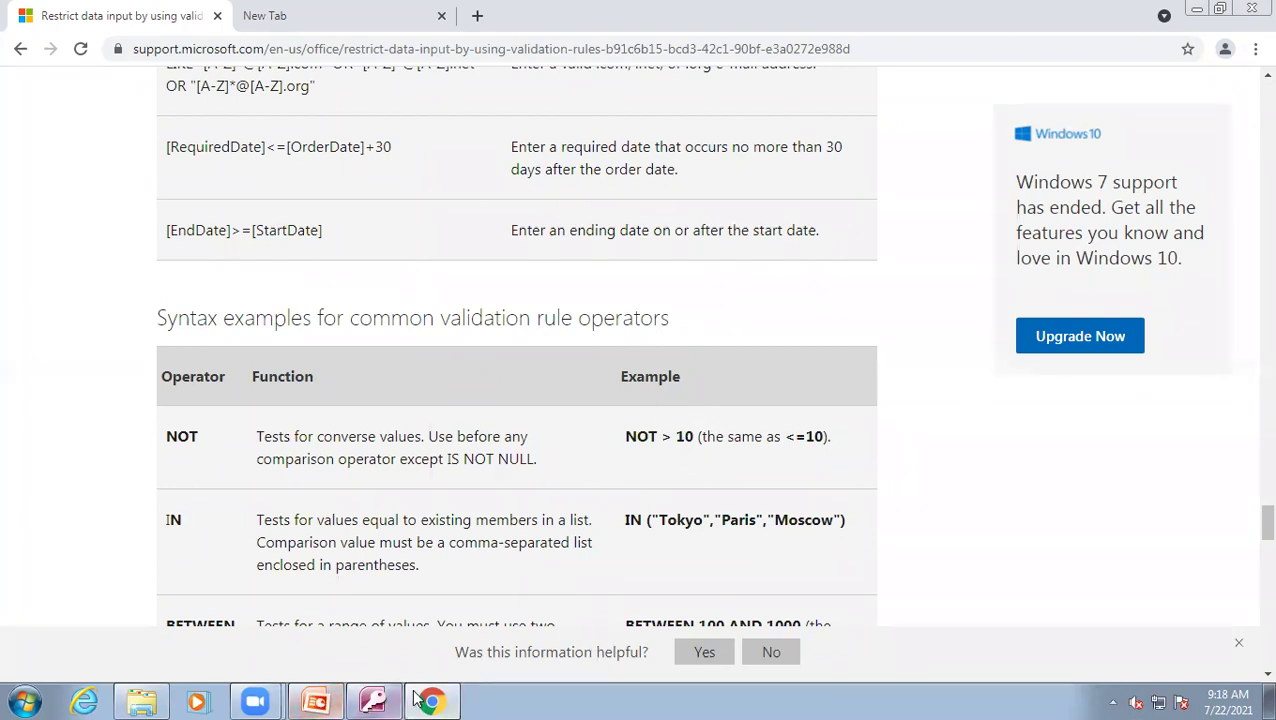
pyautogui.click(373, 700)
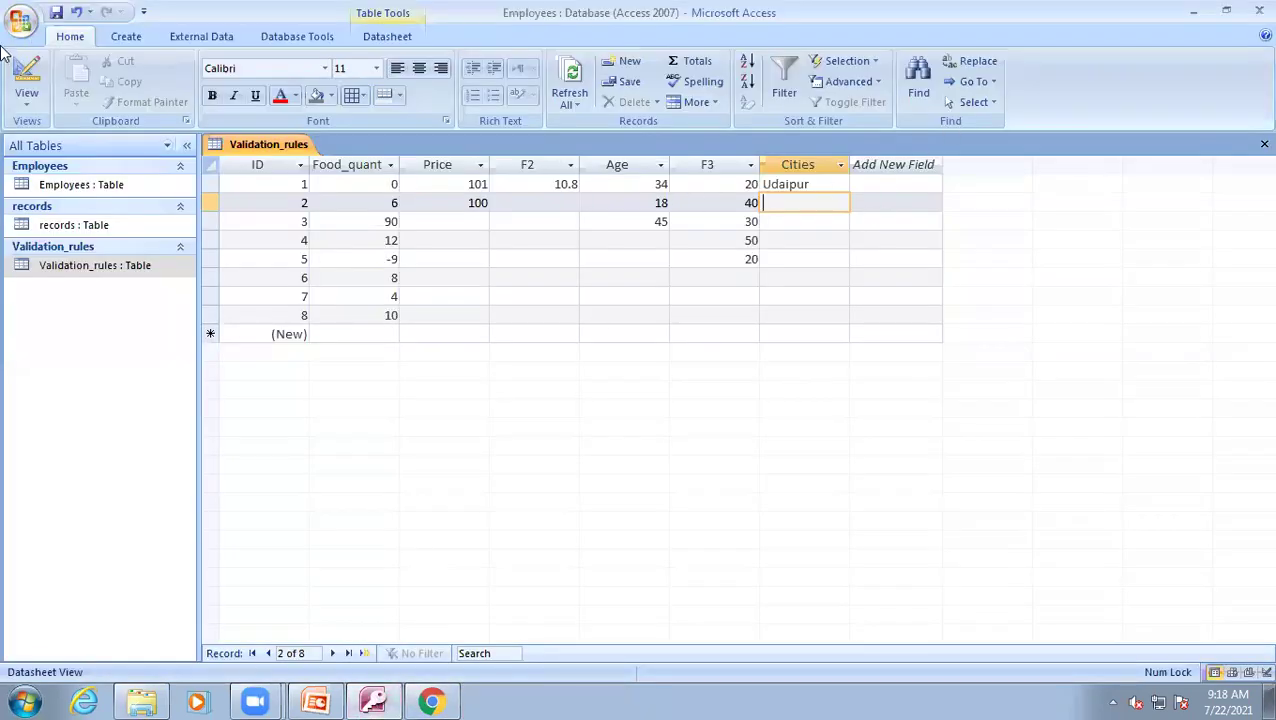
# - In Design view, add a field named F4 with the Number data type below Cities
pyautogui.click(26, 80)
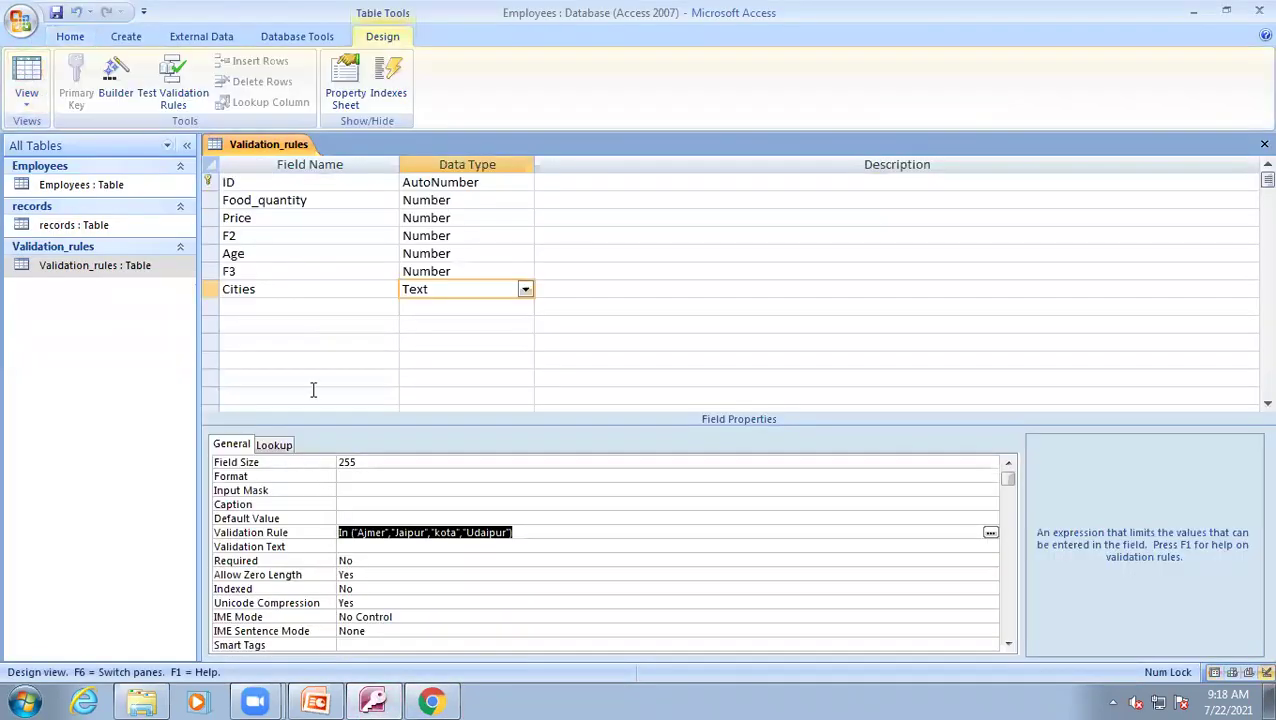
pyautogui.click(251, 309)
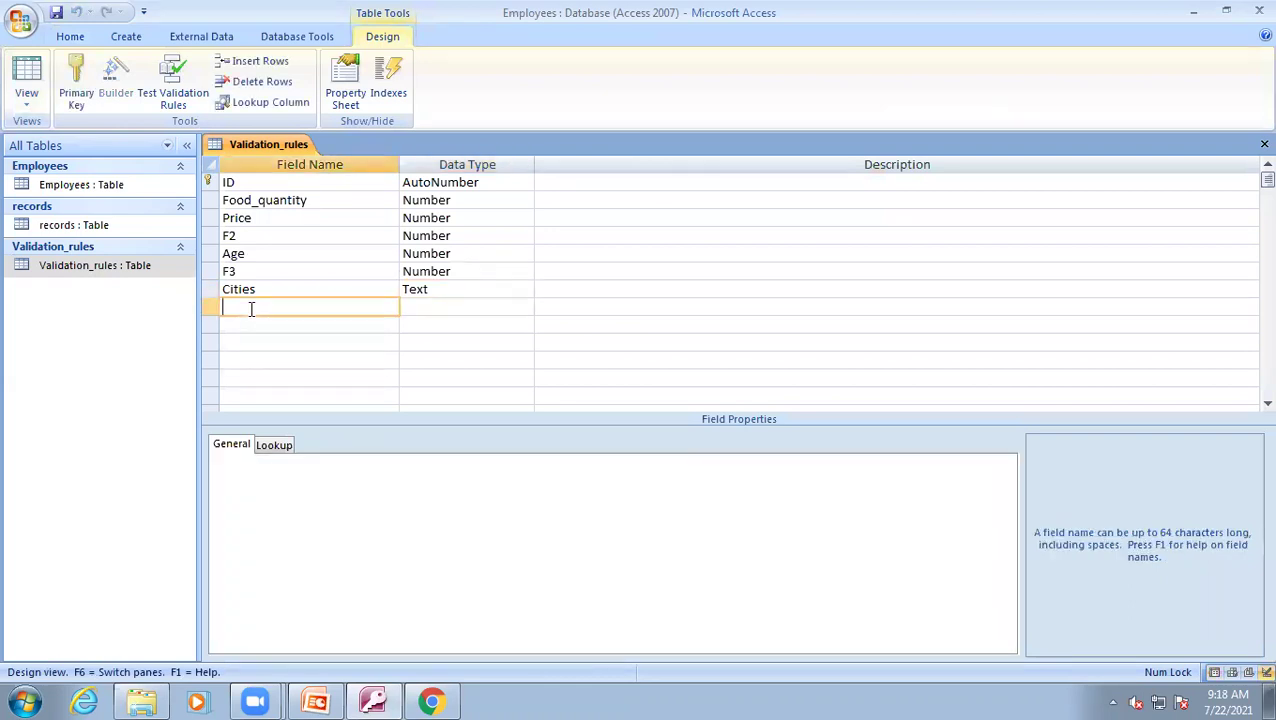
pyautogui.write('F4')
pyautogui.click(459, 307)
pyautogui.click(525, 307)
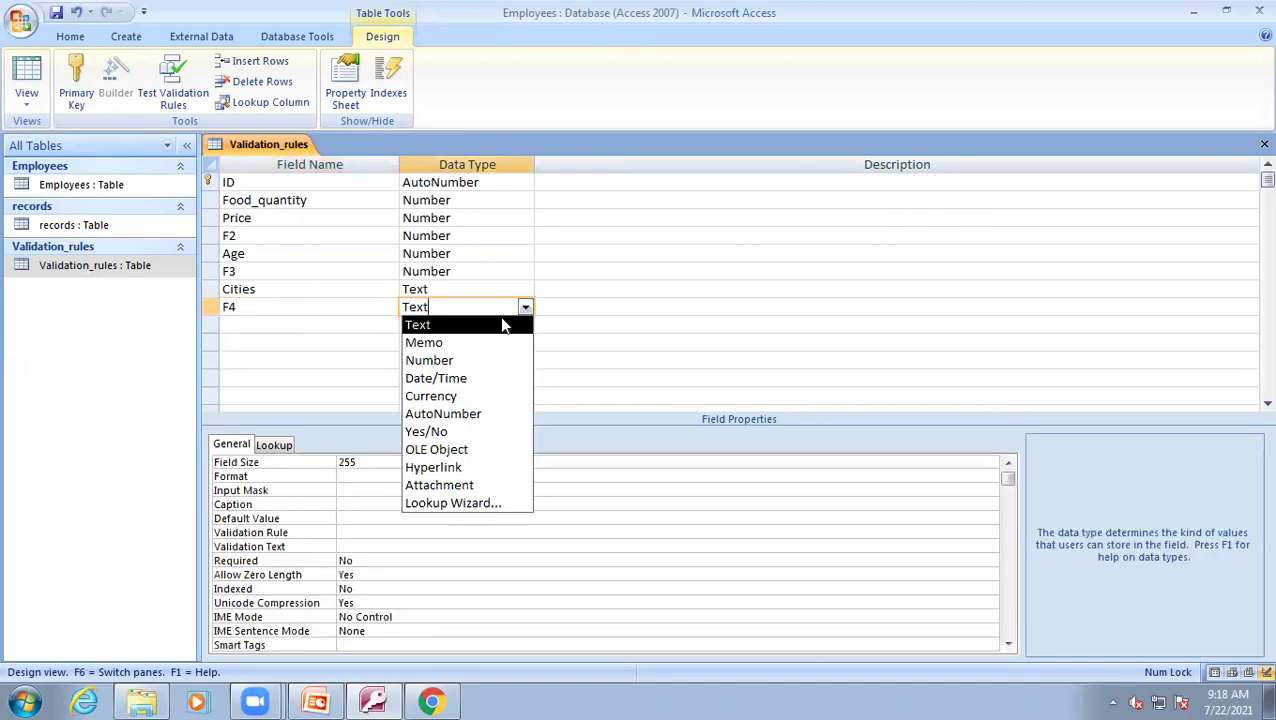
pyautogui.click(429, 360)
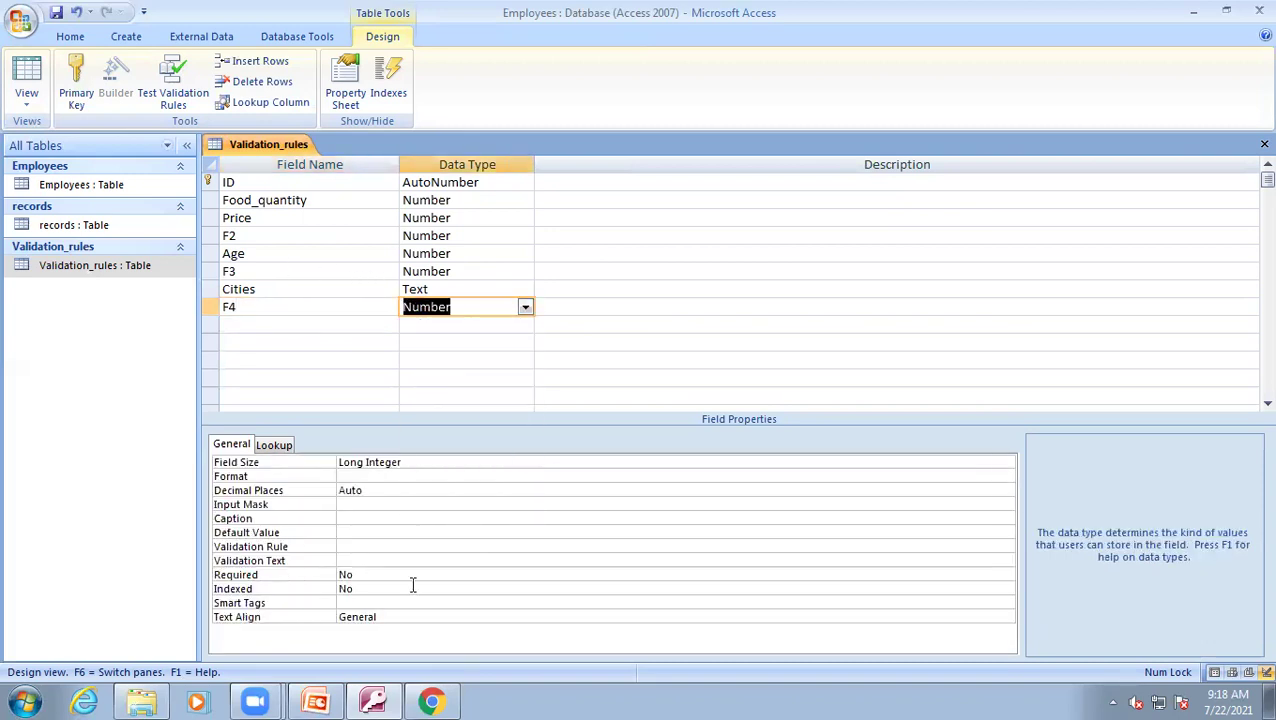
# - Set F4's validation rule to Not 10 and save the table, testing the existing data against the rule
pyautogui.click(350, 548)
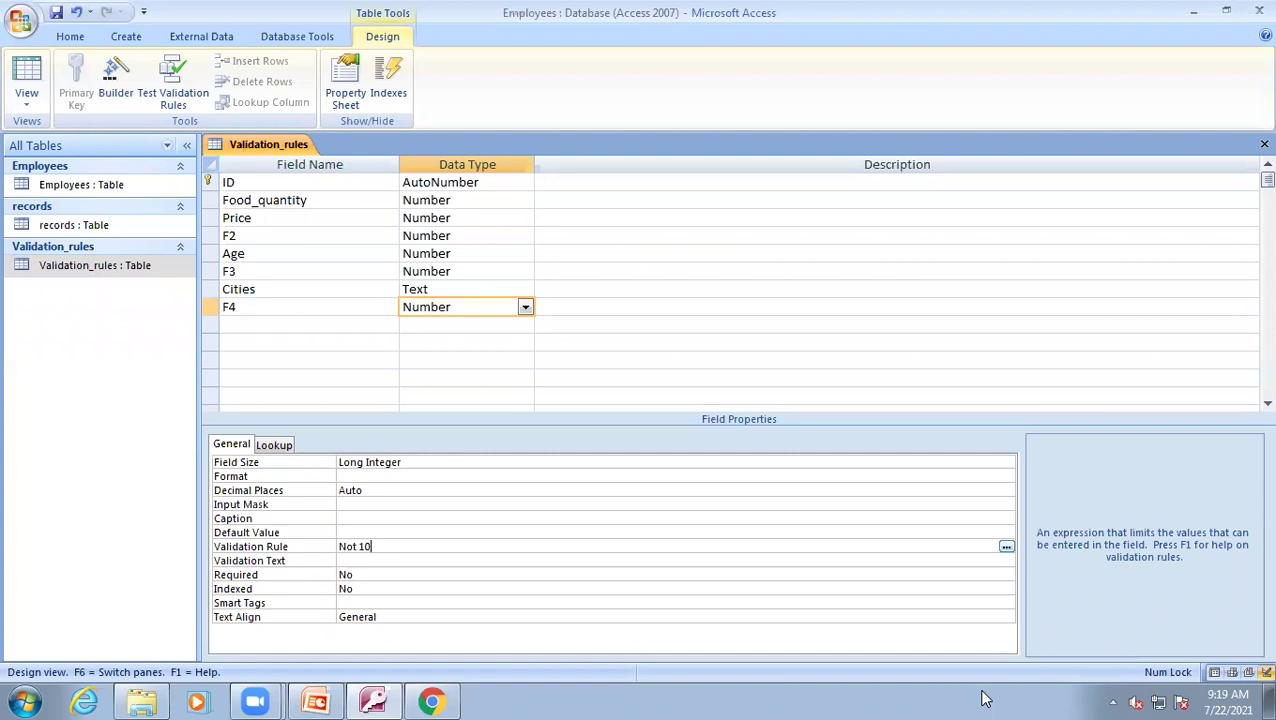
pyautogui.hotkey('ctrl', 's')
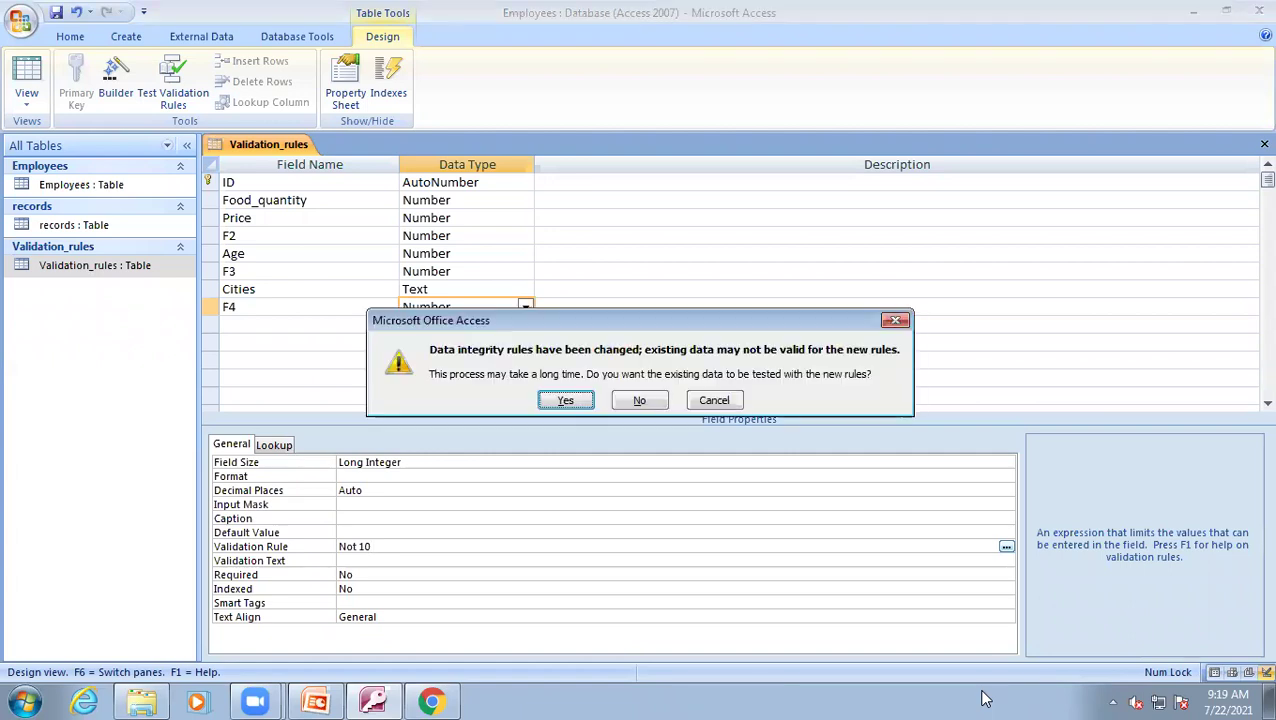
pyautogui.press('Return')
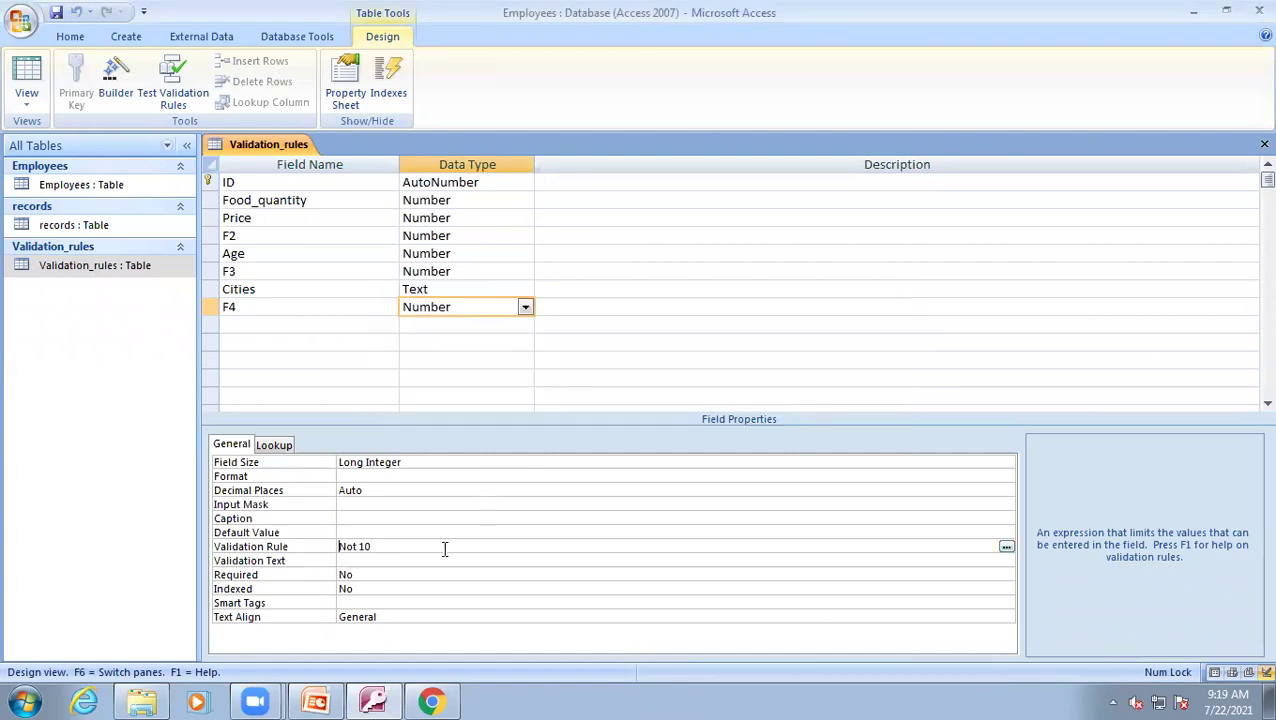
# - Show the table in Datasheet view and try to enter 10 as F4 in record 1
pyautogui.click(28, 85)
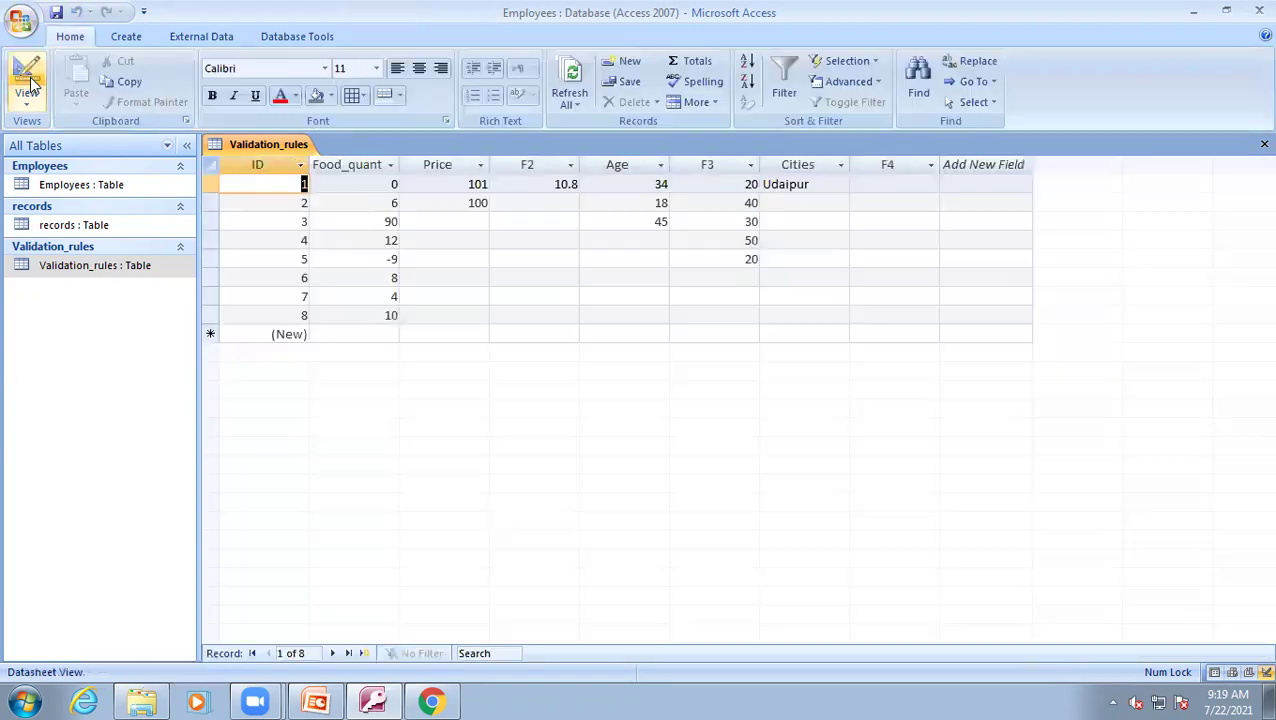
pyautogui.click(893, 186)
pyautogui.write('10')
pyautogui.press('Return')
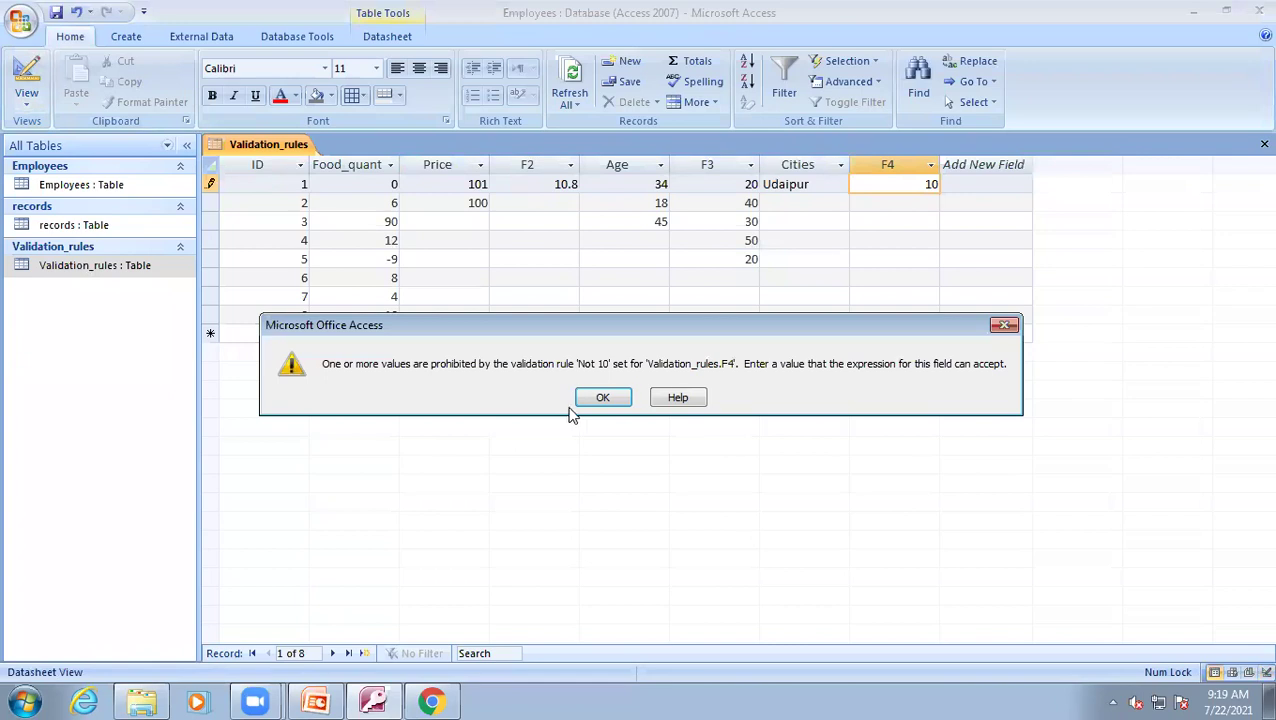
pyautogui.click(600, 398)
# - Change the F4 value in record 1 to 18 and enter 11 and 5 as F4 in records 2 and 3
pyautogui.press('BackSpace')
pyautogui.write('8')
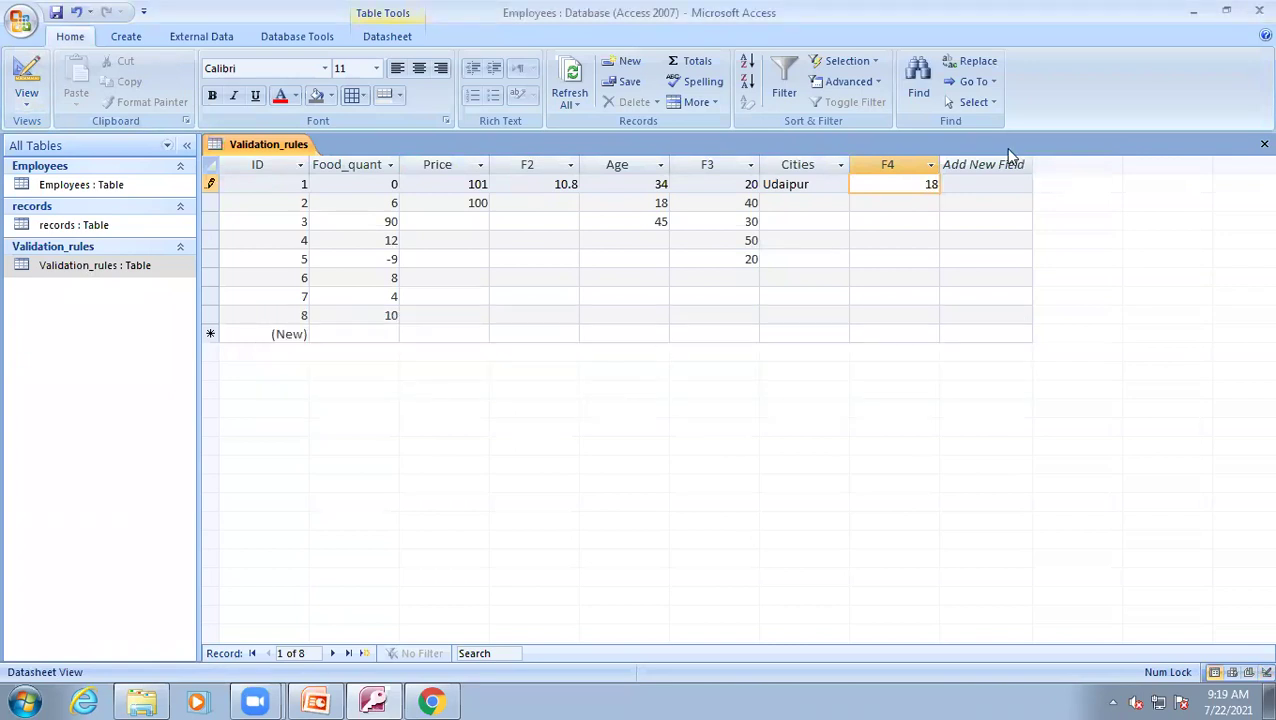
pyautogui.click(904, 204)
pyautogui.write('11')
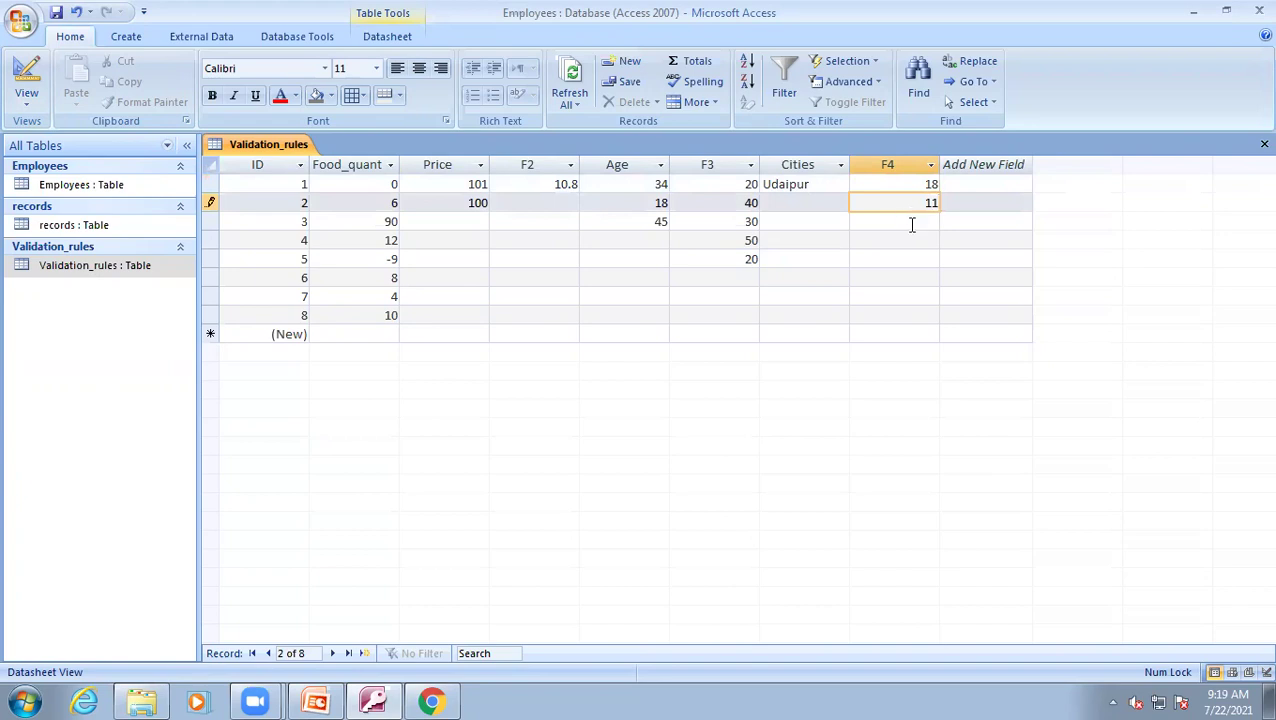
pyautogui.click(911, 223)
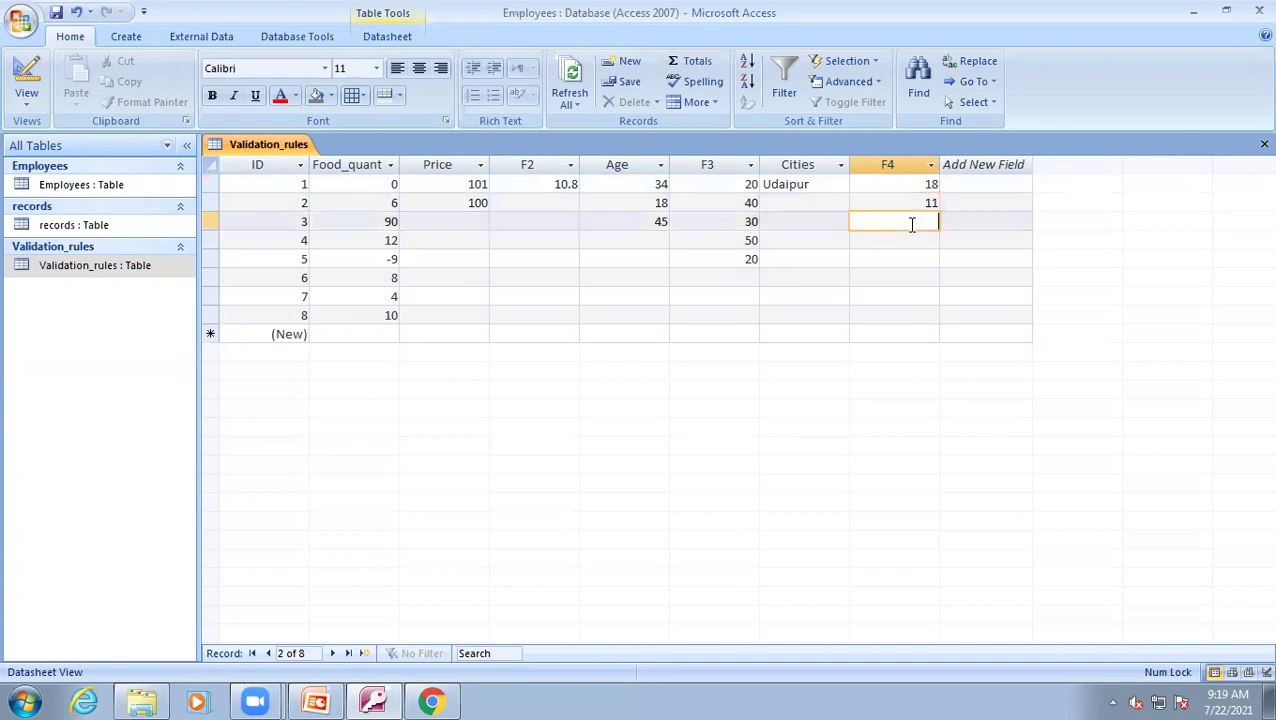
pyautogui.write('5')
# - Try to enter 10 as F4 in record 4, and change the value to 19
pyautogui.click(925, 238)
pyautogui.write('10')
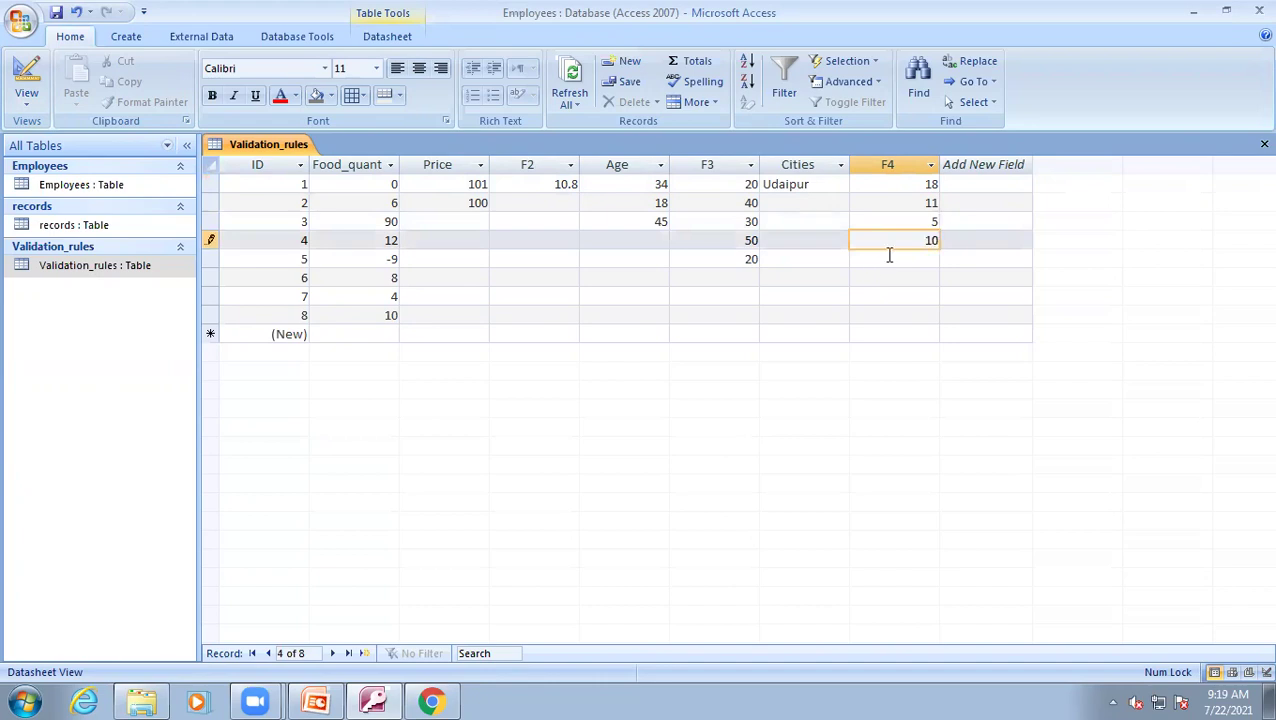
pyautogui.click(889, 258)
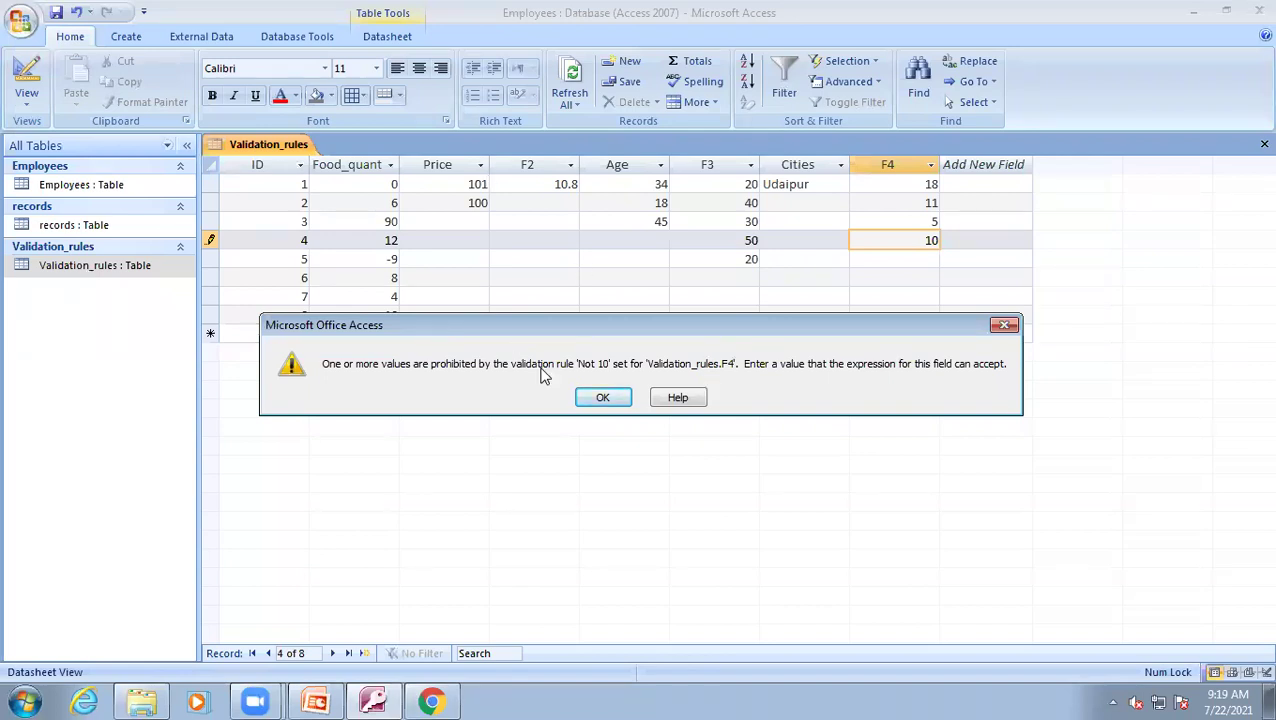
pyautogui.click(602, 398)
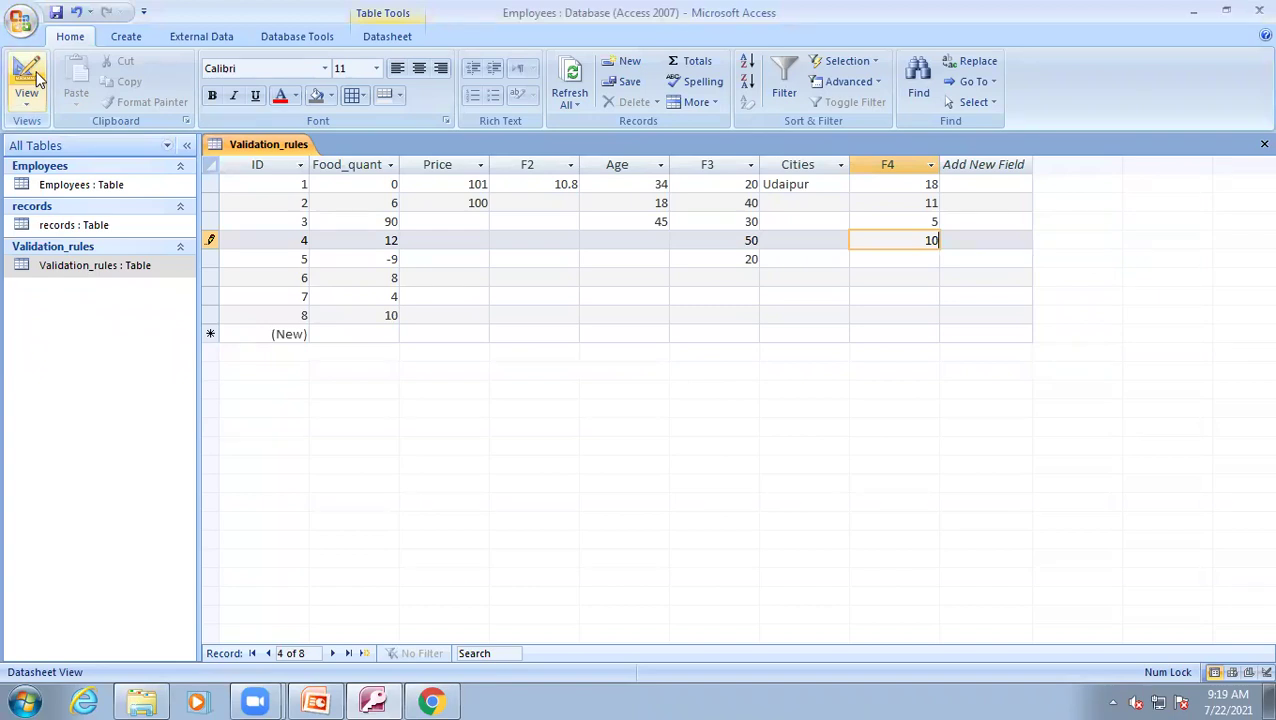
pyautogui.click(27, 78)
pyautogui.click(600, 396)
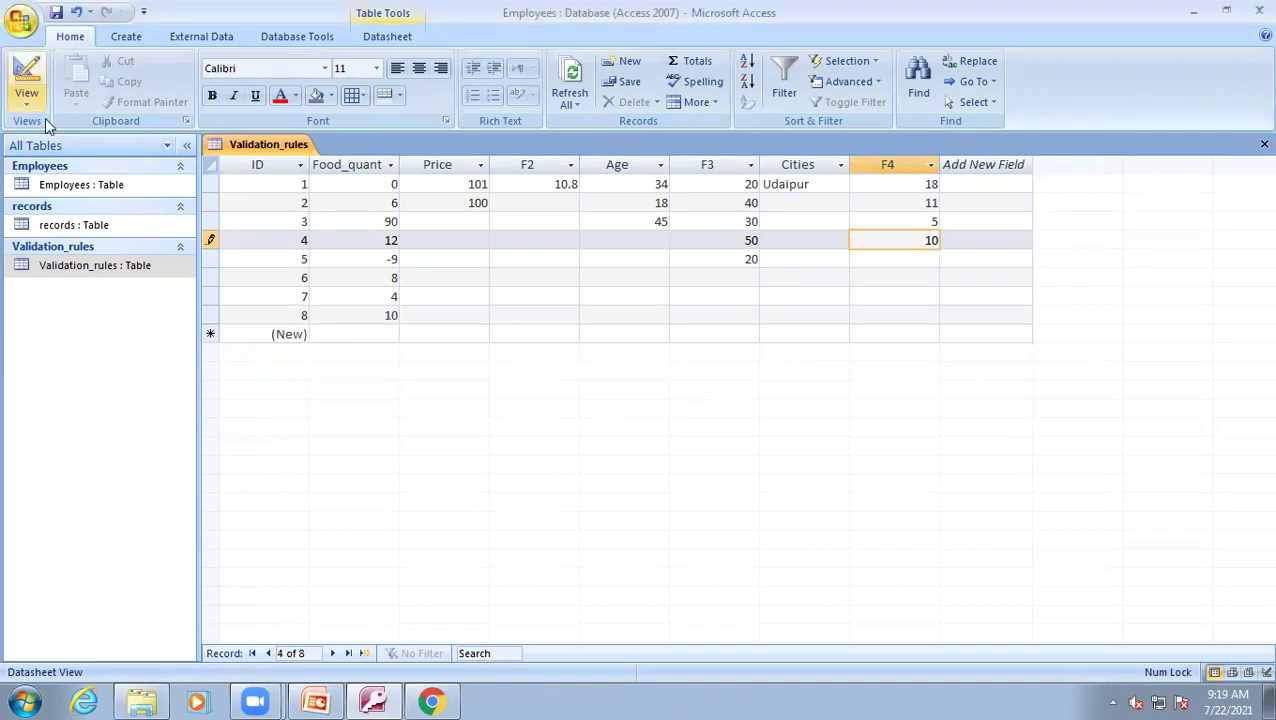
pyautogui.press('BackSpace')
pyautogui.write('9')
# - In Design view, set F4's validation rule to Not <10 and save the table, testing the existing data against the rule
pyautogui.click(20, 70)
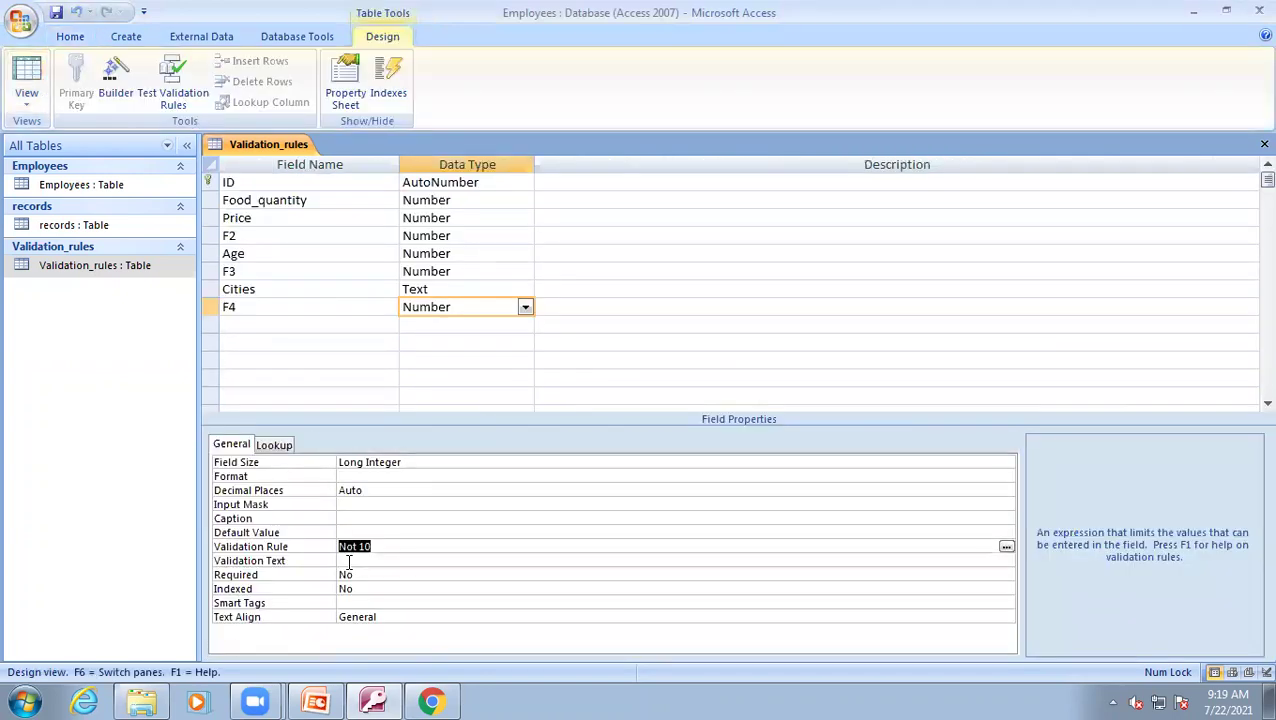
pyautogui.click(356, 545)
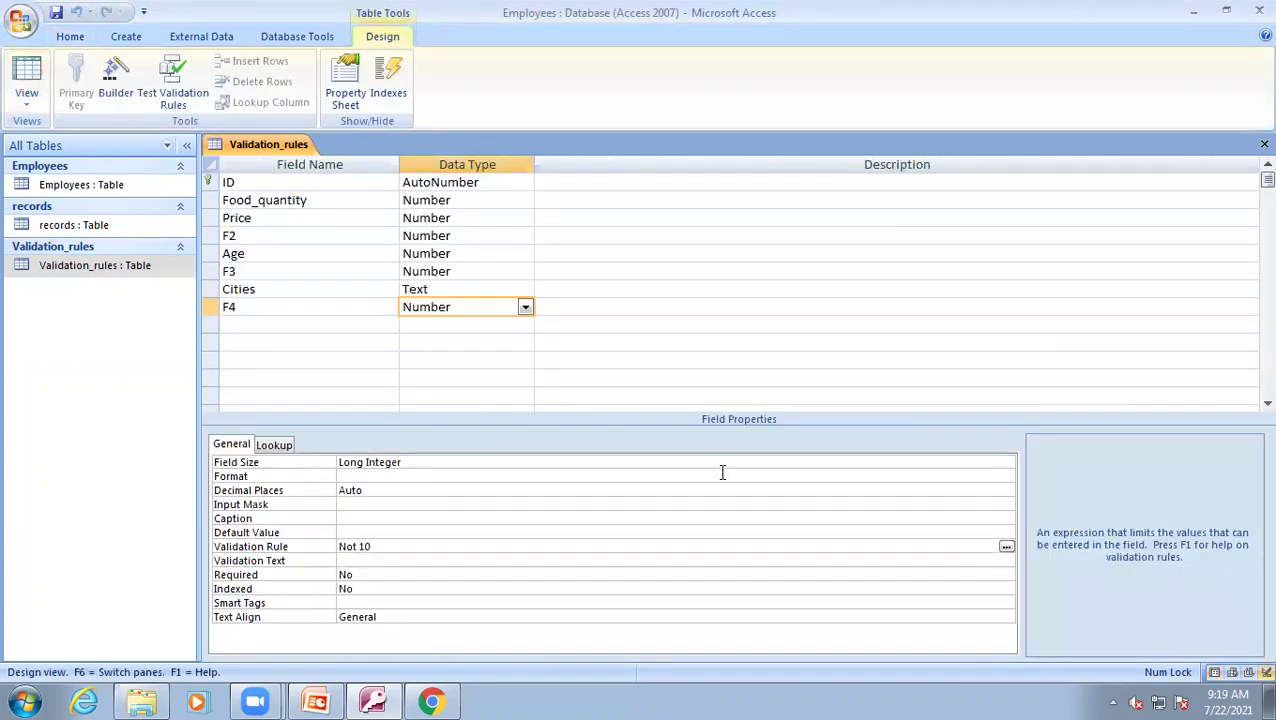
pyautogui.write('<')
pyautogui.hotkey('ctrl', 's')
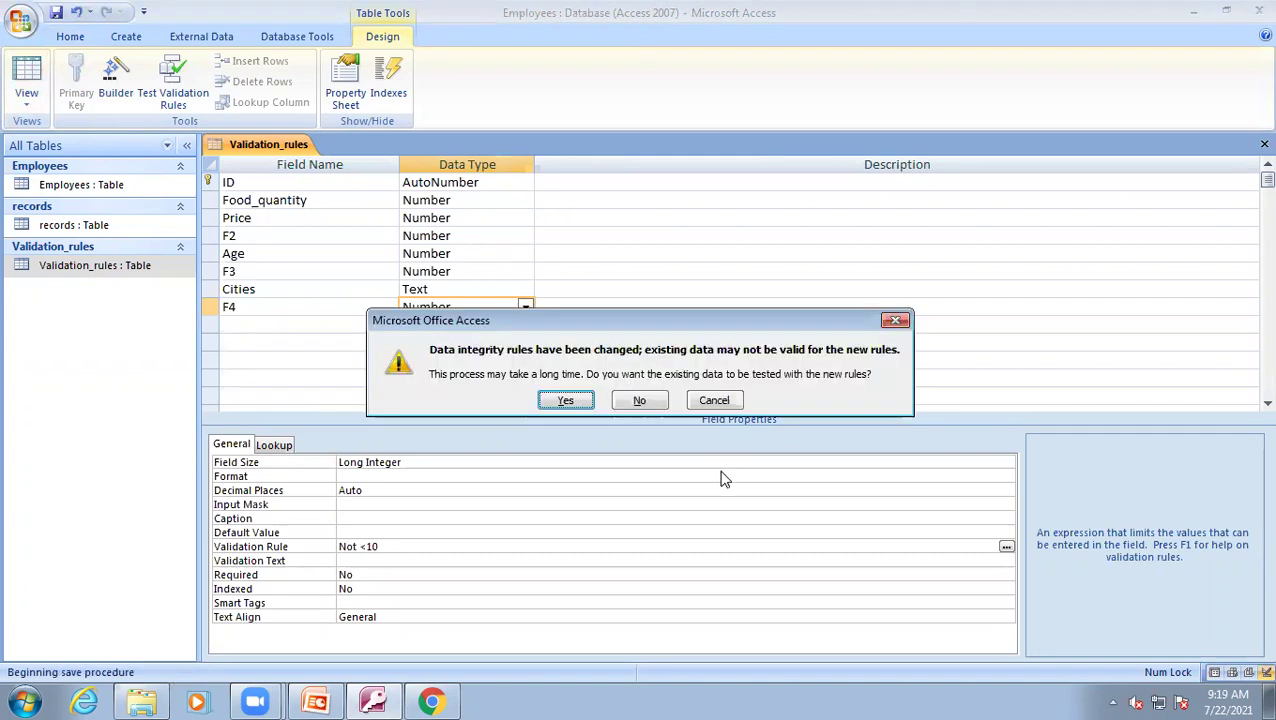
pyautogui.press('Return')
pyautogui.press('Return')
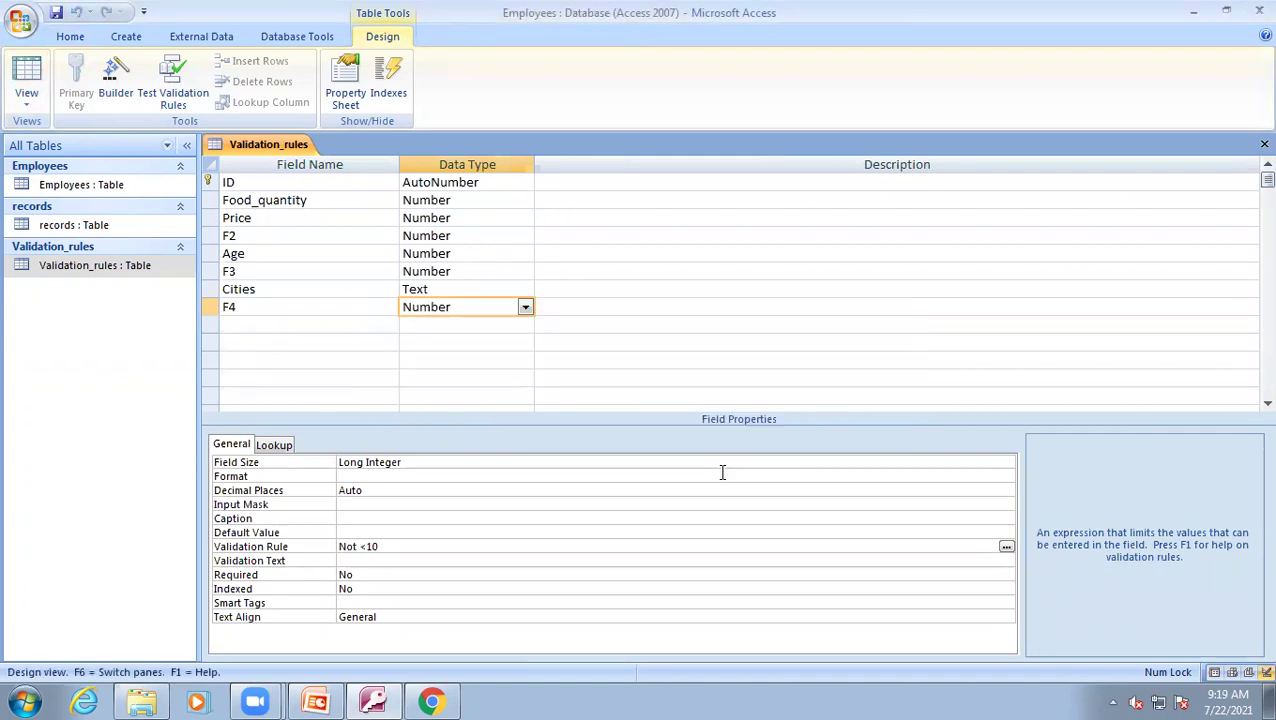
# - In Datasheet view, try 5 as F4 in record 5, change it to 59, and enter 10 as F4 in record 6
pyautogui.click(27, 72)
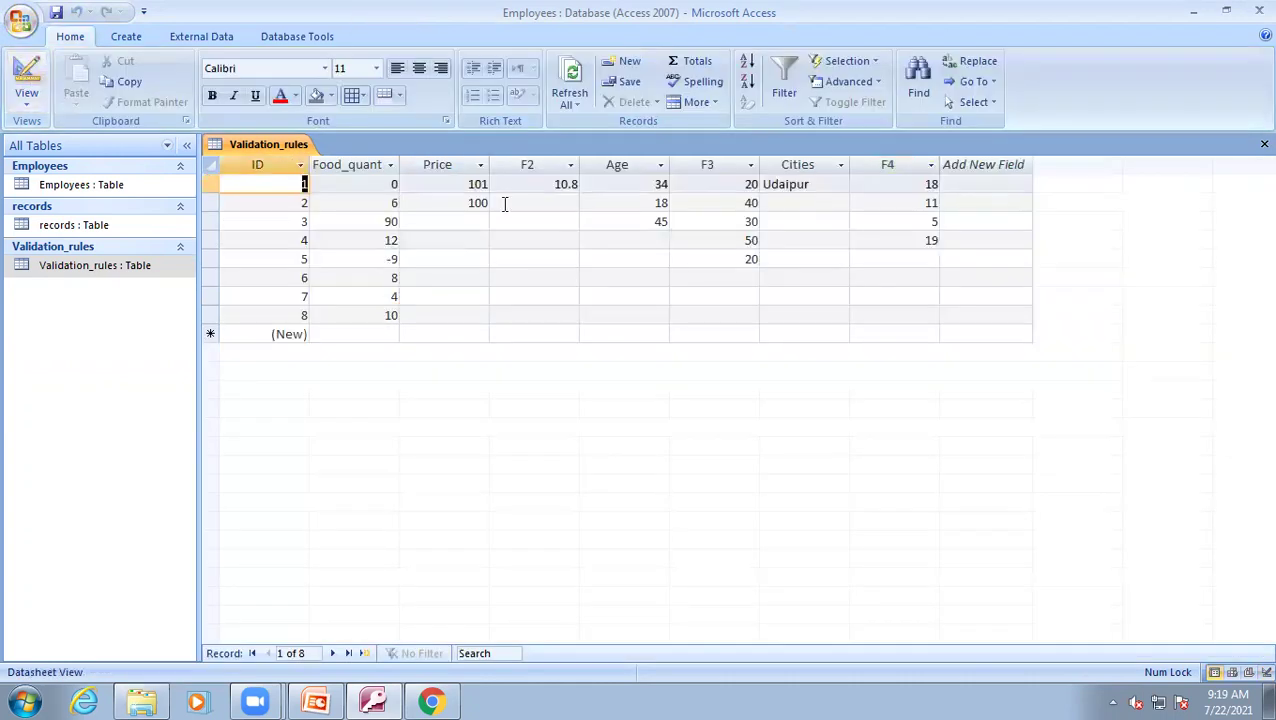
pyautogui.click(913, 257)
pyautogui.write('5')
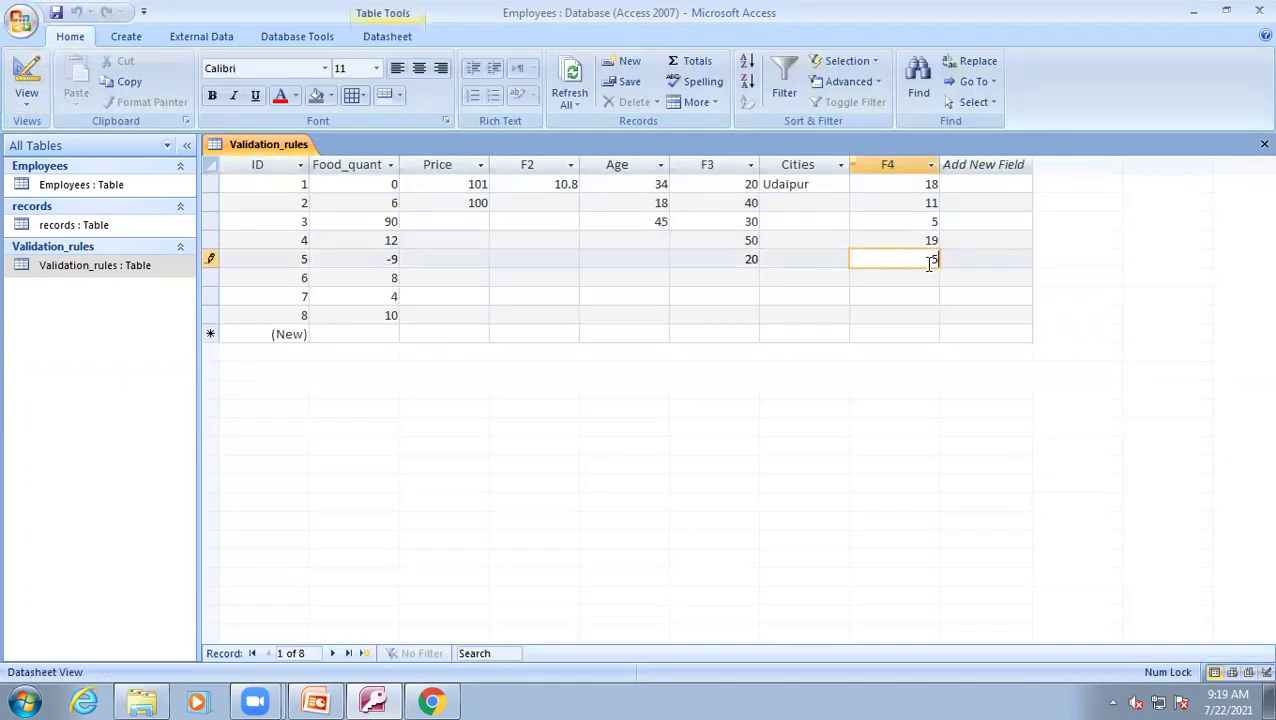
pyautogui.click(928, 279)
pyautogui.click(598, 399)
pyautogui.write('9')
pyautogui.click(915, 278)
pyautogui.write('10')
pyautogui.click(915, 295)
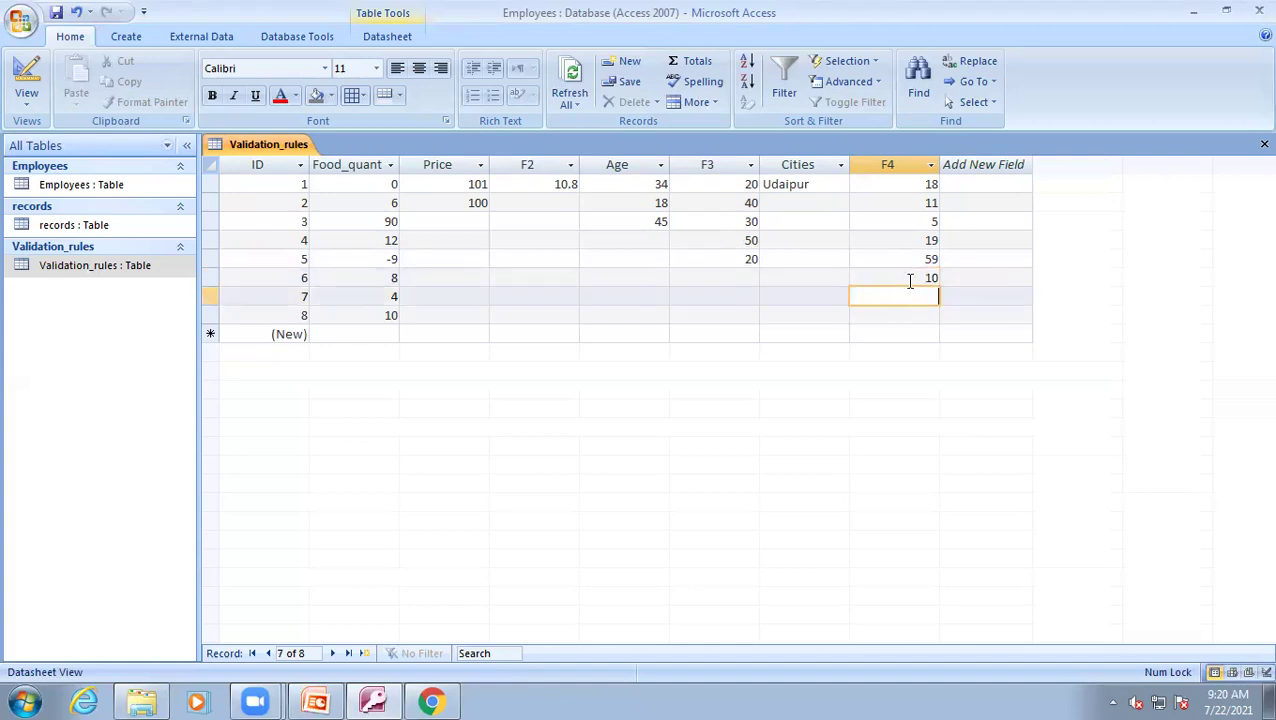
# - Try to enter 9 as F4 in record 7 and leave the field, dismissing the rule violation messages
pyautogui.write('9')
pyautogui.click(913, 315)
pyautogui.click(606, 399)
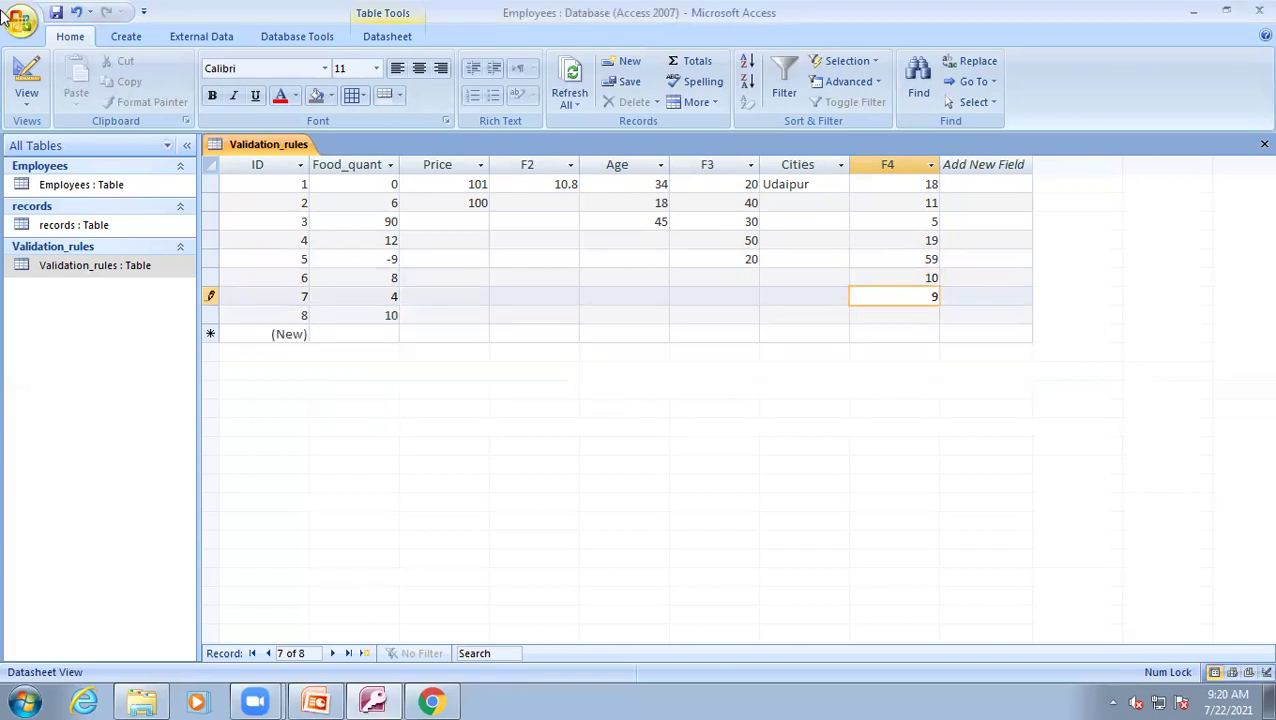
pyautogui.click(35, 65)
pyautogui.click(605, 399)
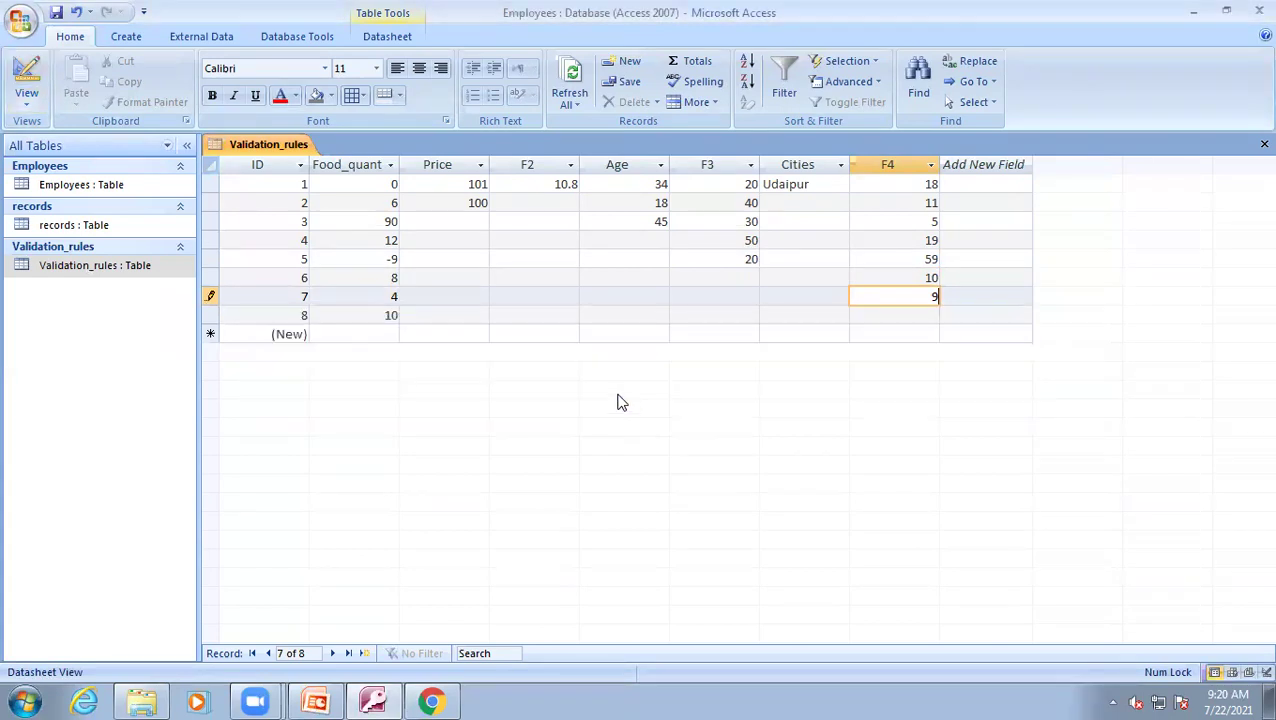
pyautogui.click(30, 88)
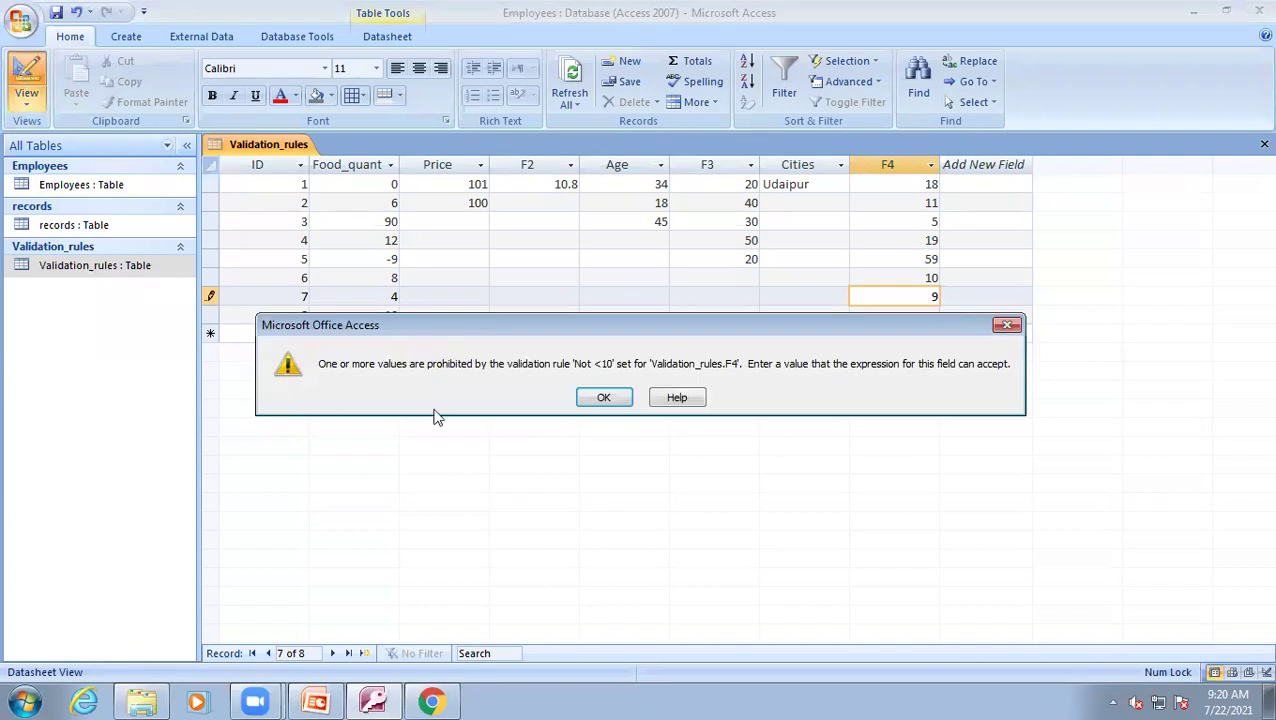
pyautogui.click(605, 399)
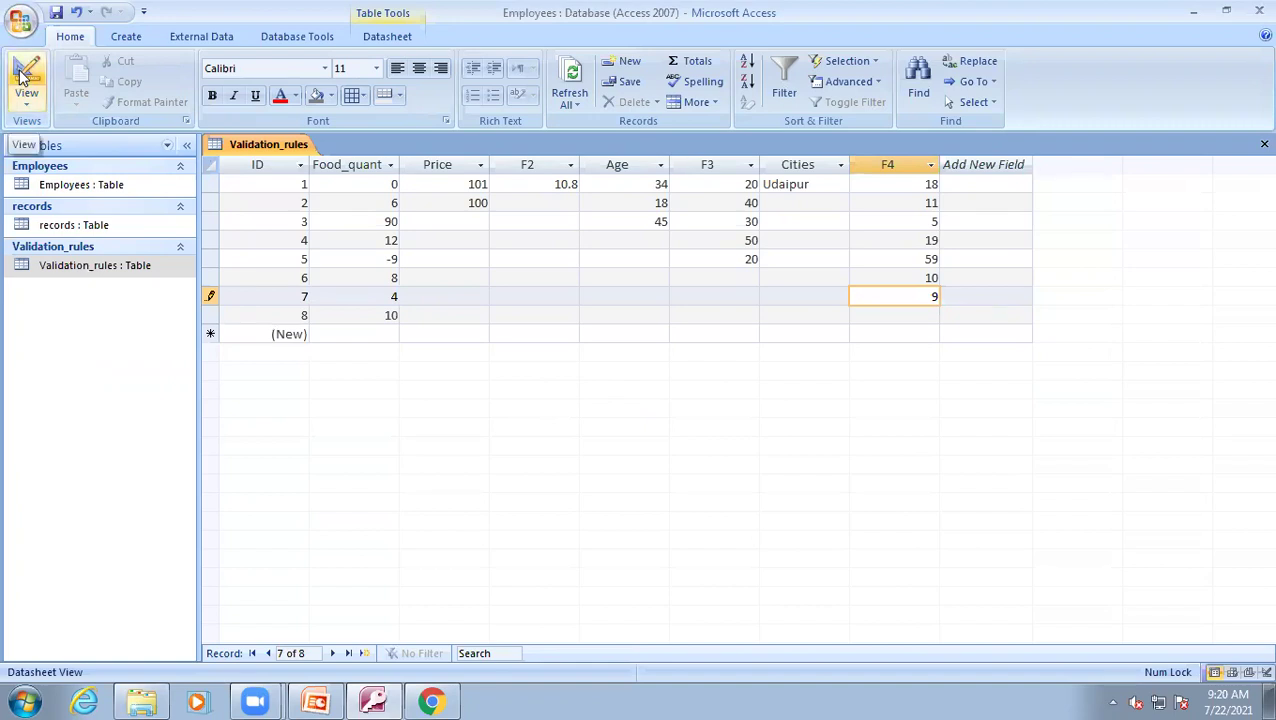
# - Review the validation rule operators on the Microsoft support page in Chrome and on the operators slide in PowerPoint
pyautogui.click(428, 702)
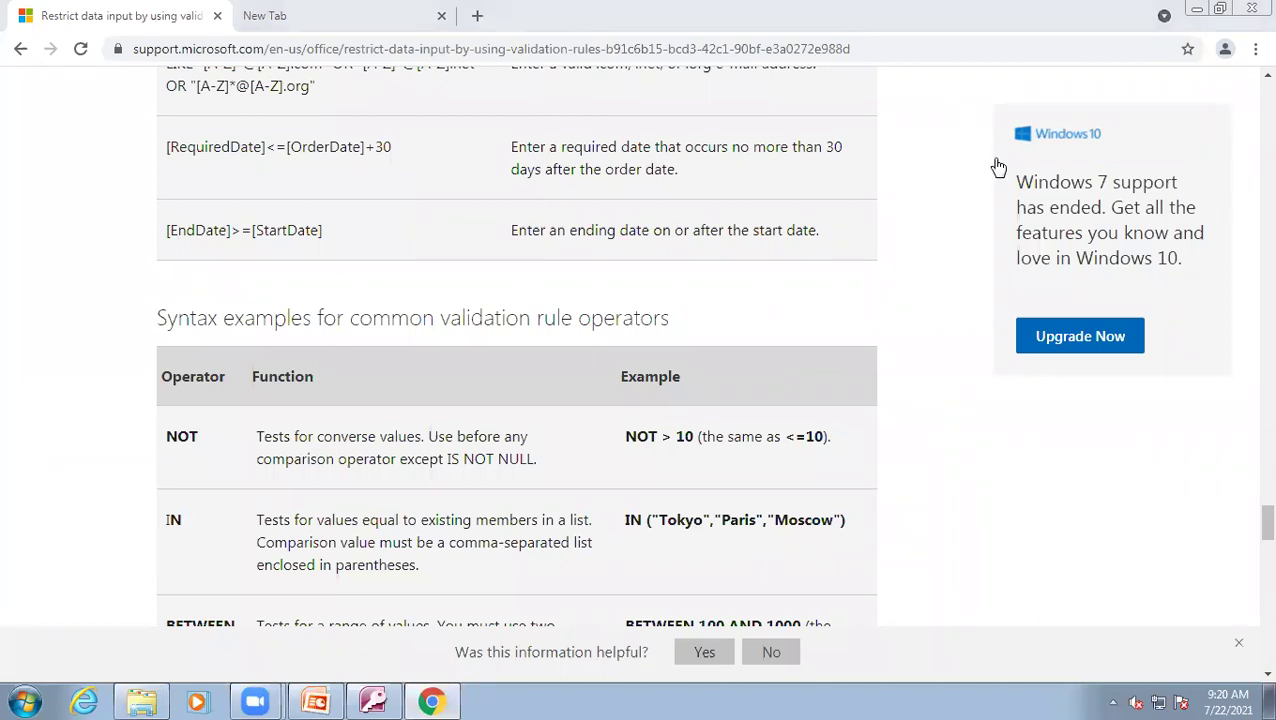
pyautogui.click(1266, 673)
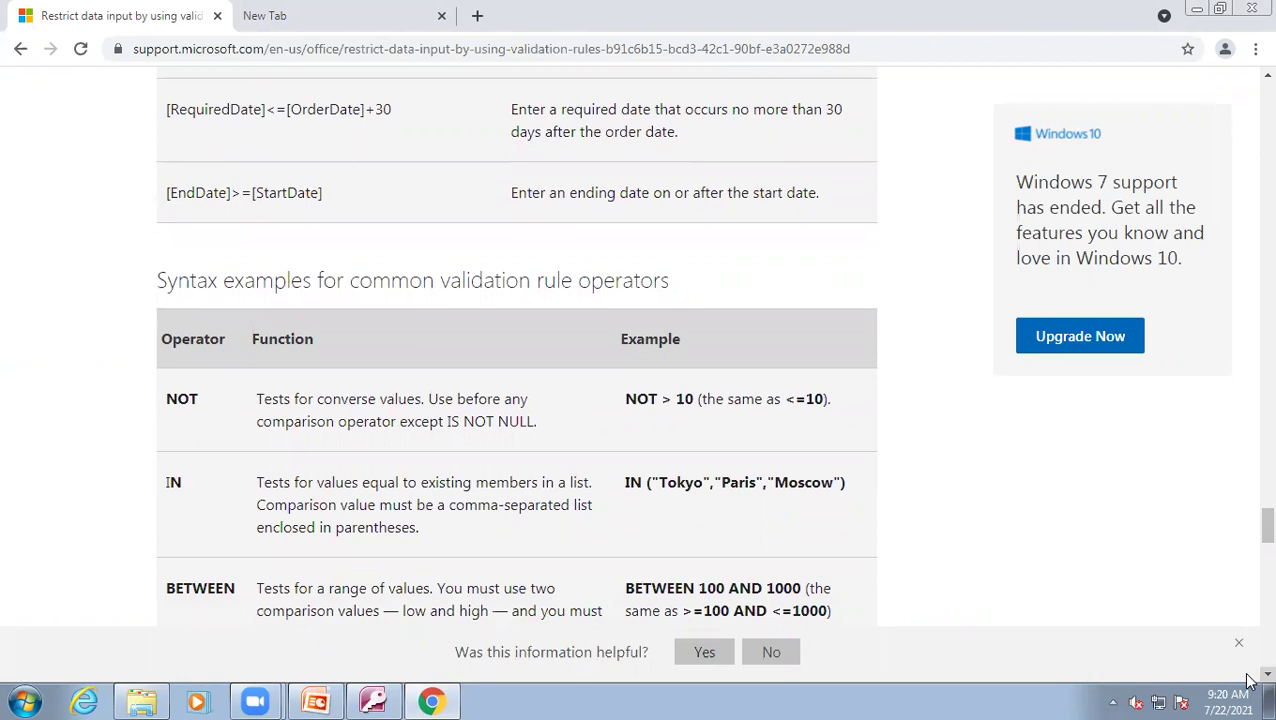
pyautogui.scroll(-5, 1248, 680)
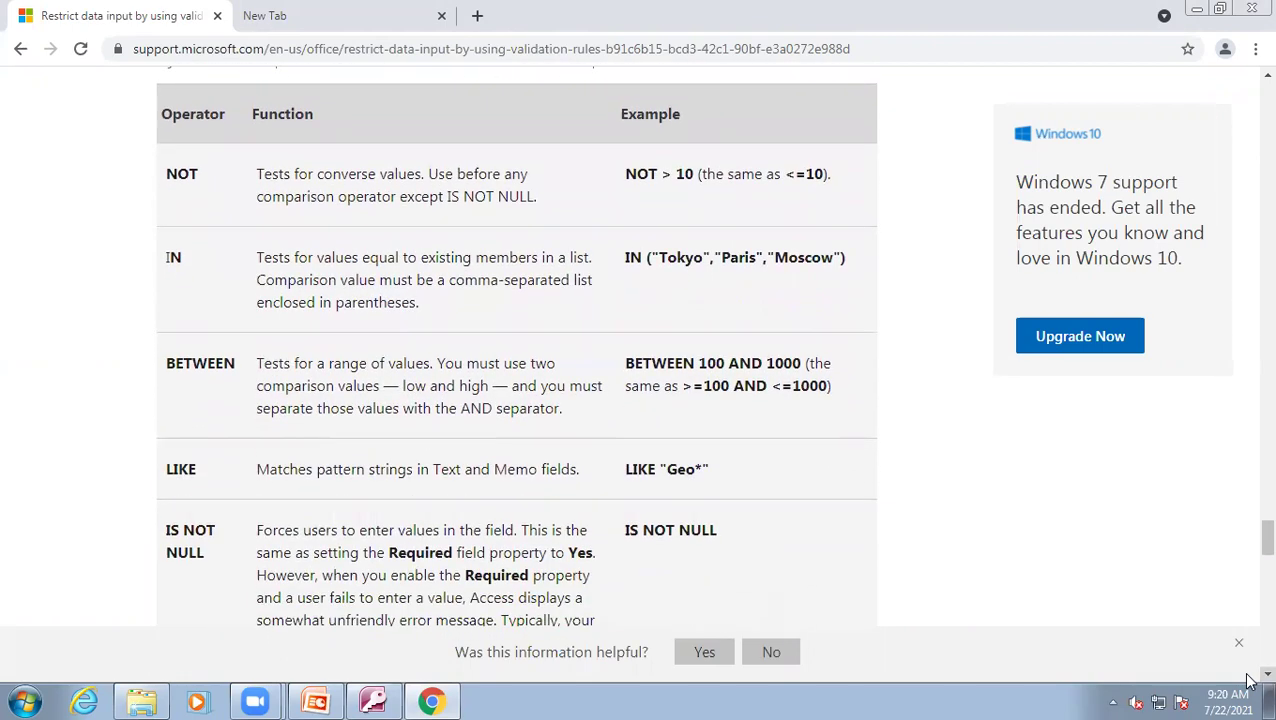
pyautogui.scroll(-1, 1248, 680)
pyautogui.scroll(-1, 1248, 680)
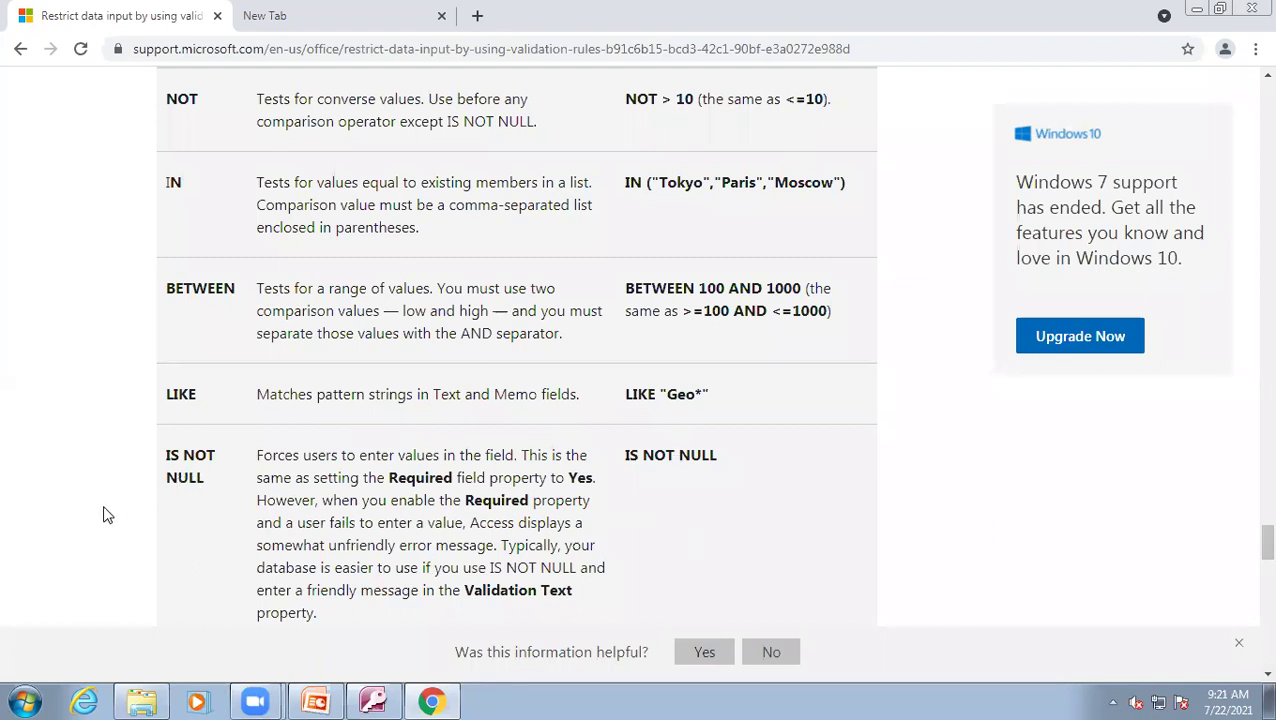
pyautogui.click(318, 701)
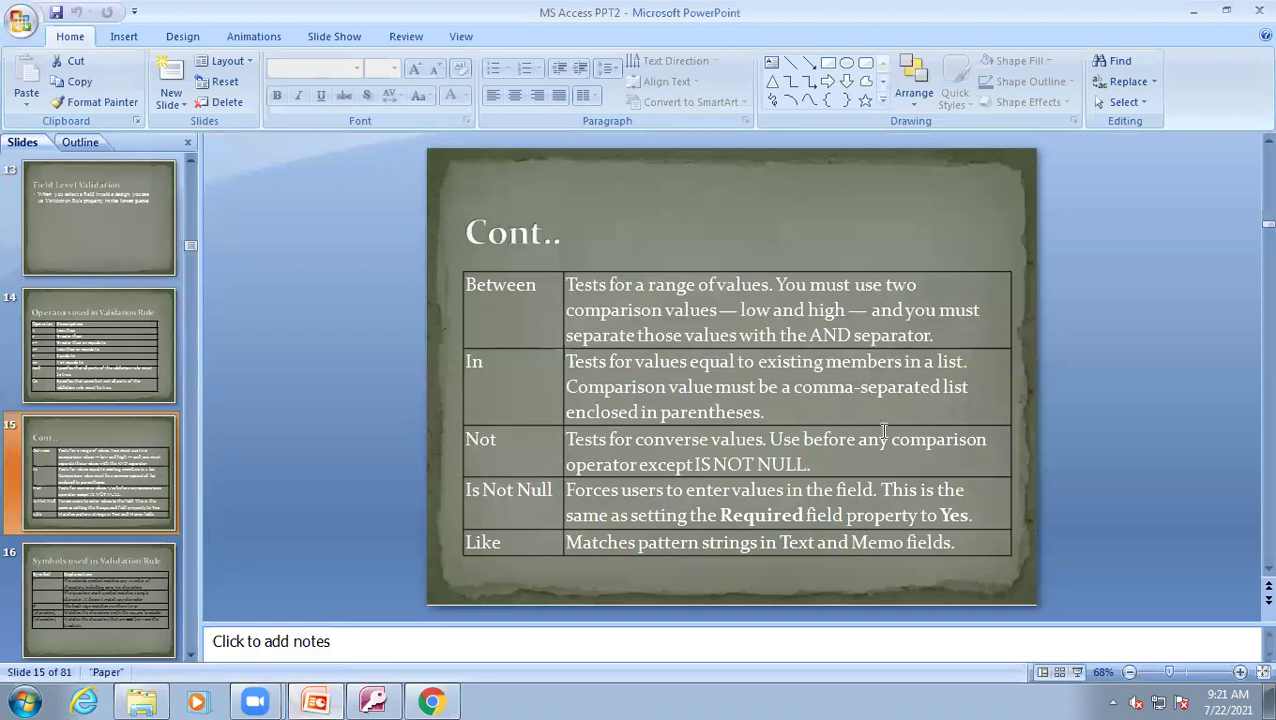
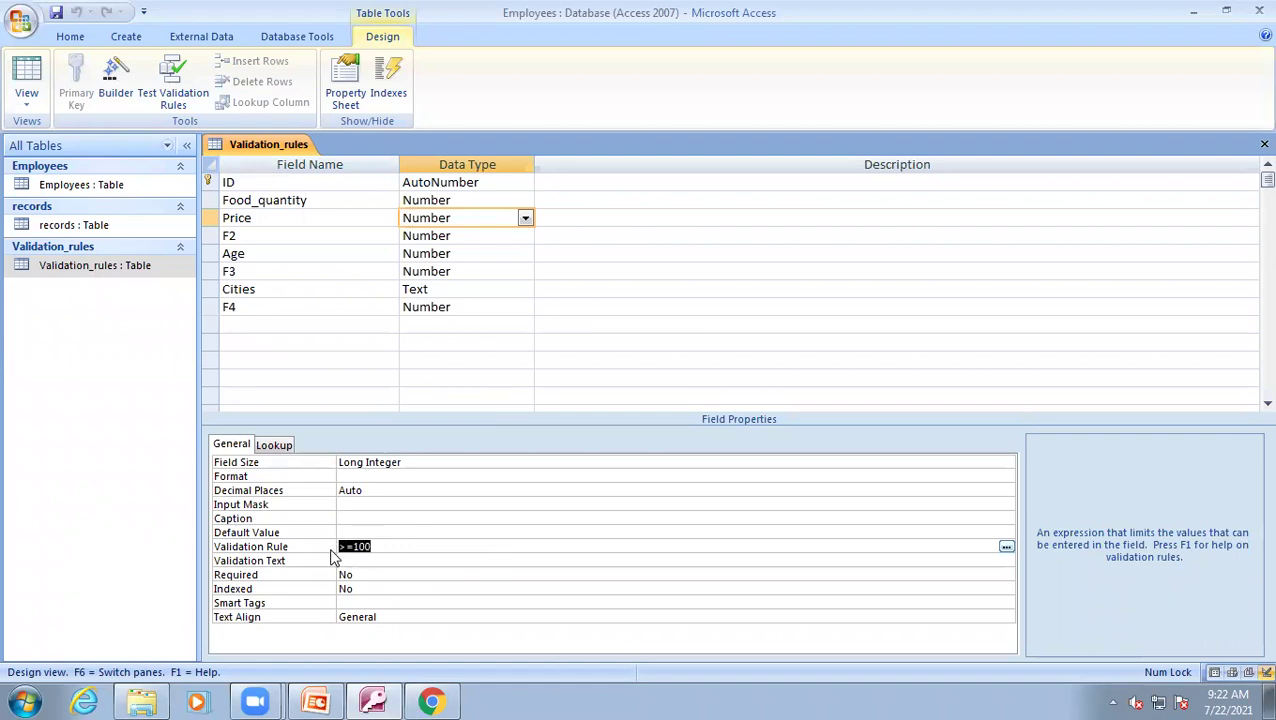
# - Try to set Price's validation rule to isNotNull and save the table, testing the existing data against it
pyautogui.write('is')
pyautogui.hotkey('alt', 'Tab')
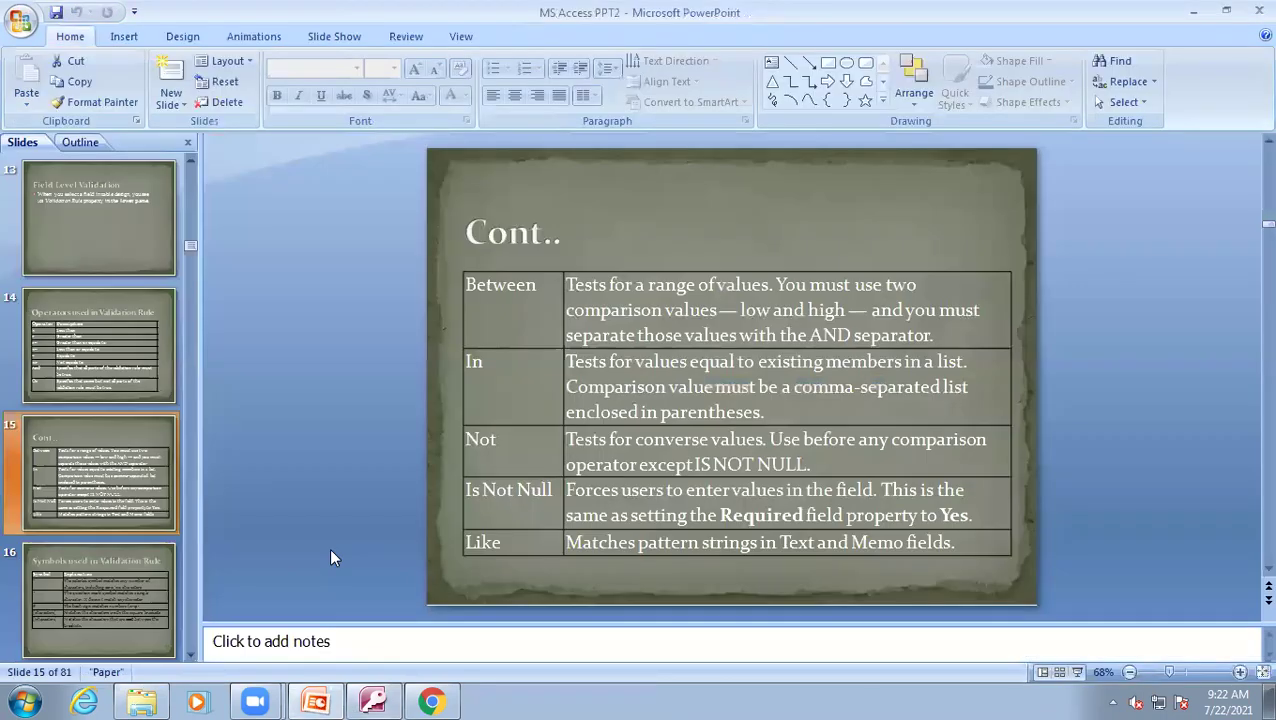
pyautogui.hotkey('alt', 'Tab')
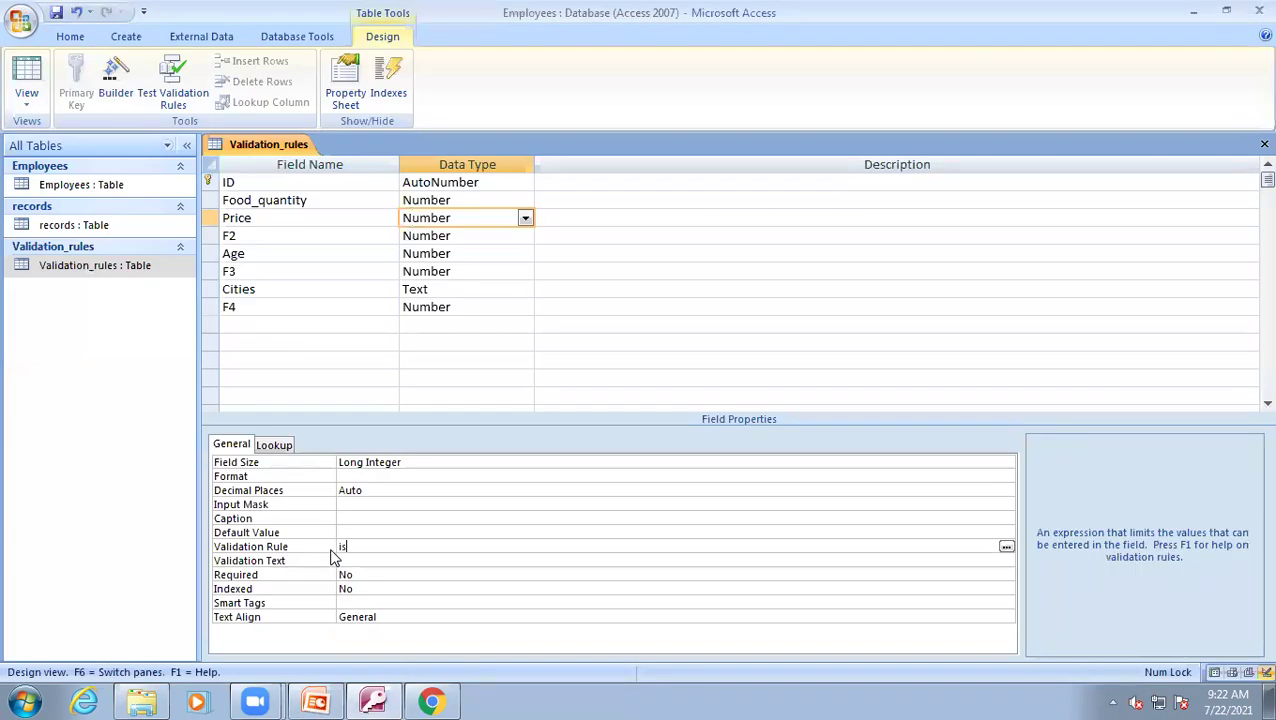
pyautogui.write('NotNull')
pyautogui.hotkey('ctrl', 's')
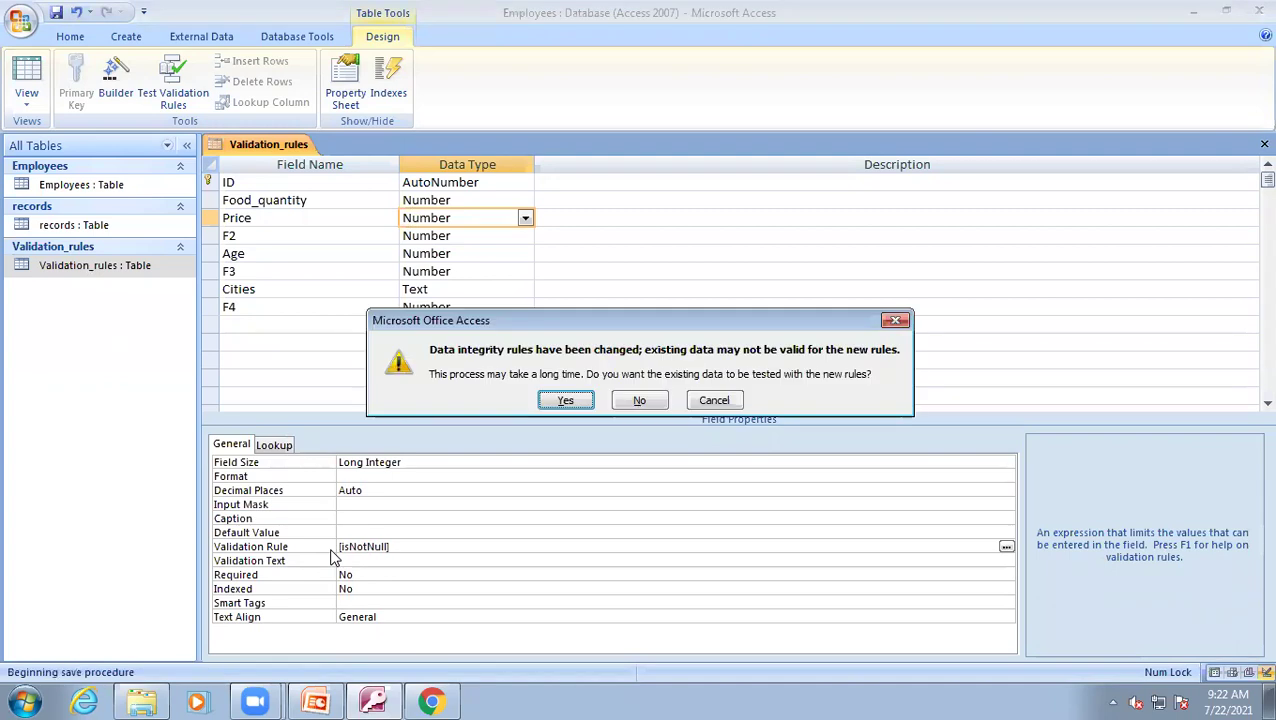
pyautogui.press('Return')
pyautogui.press('Return')
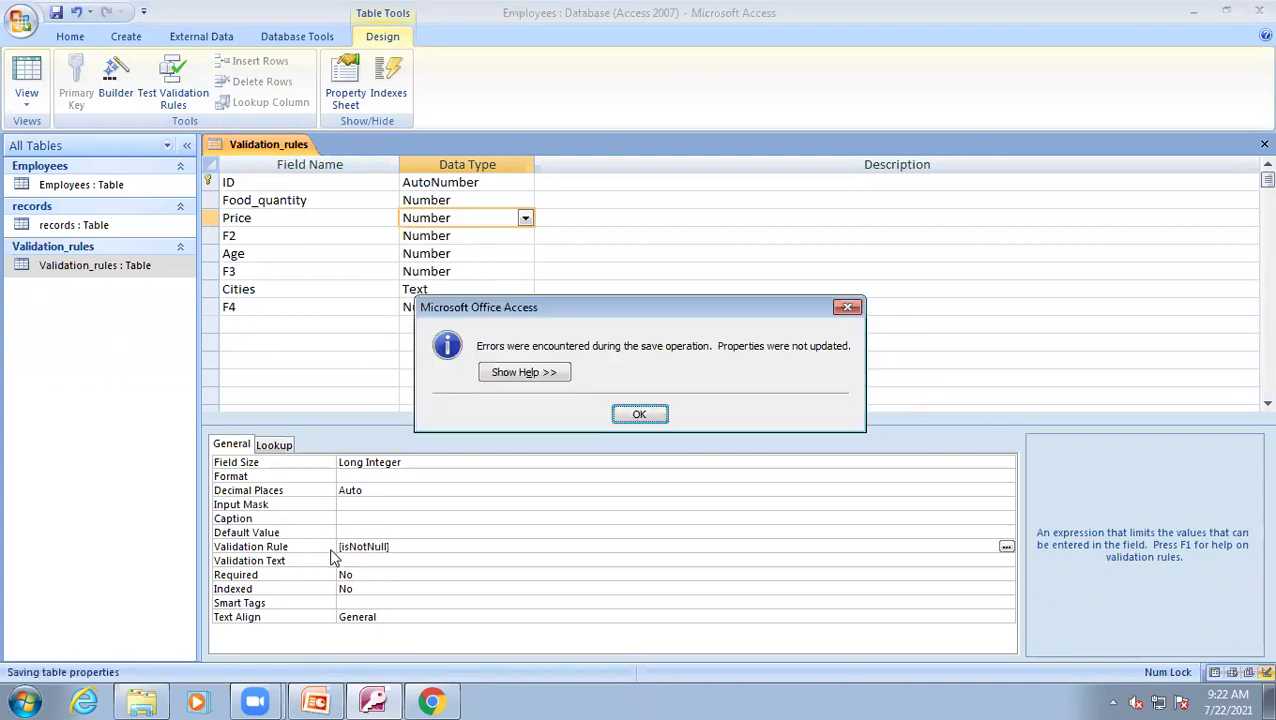
pyautogui.press('Return')
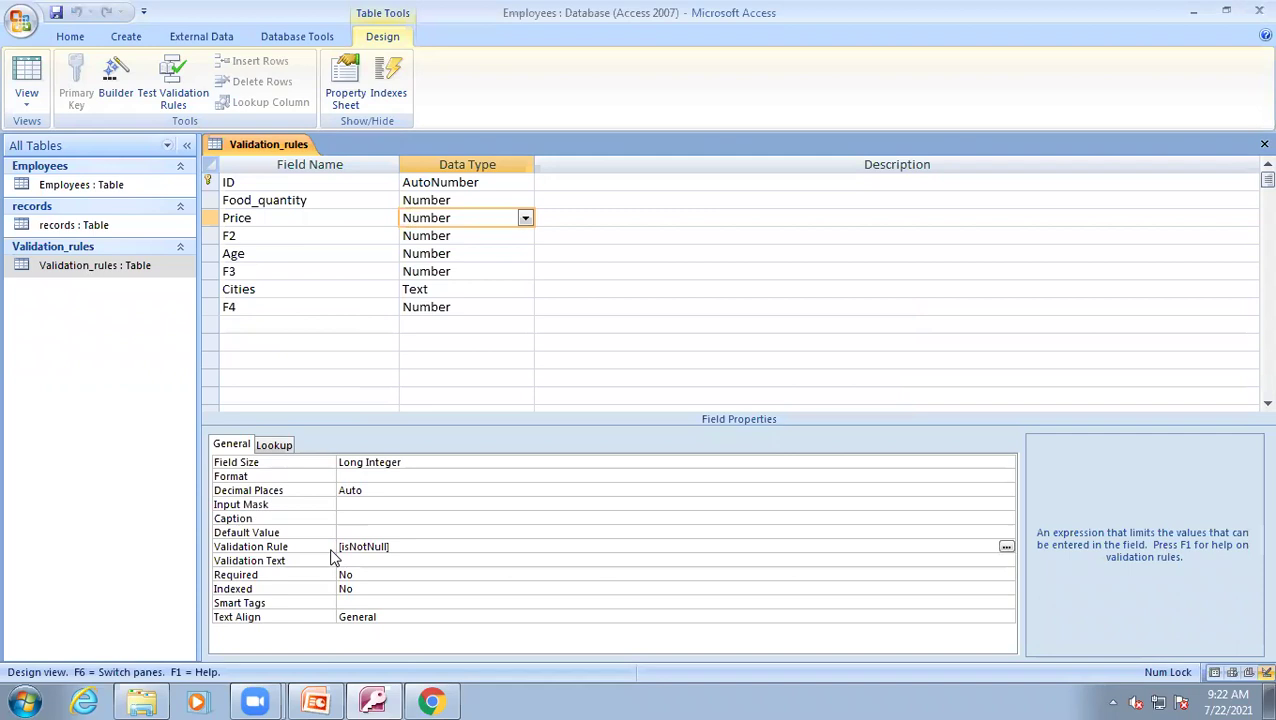
# - Switch to PowerPoint and copy the operator name Is Not Null from the table on slide 15
pyautogui.click(364, 701)
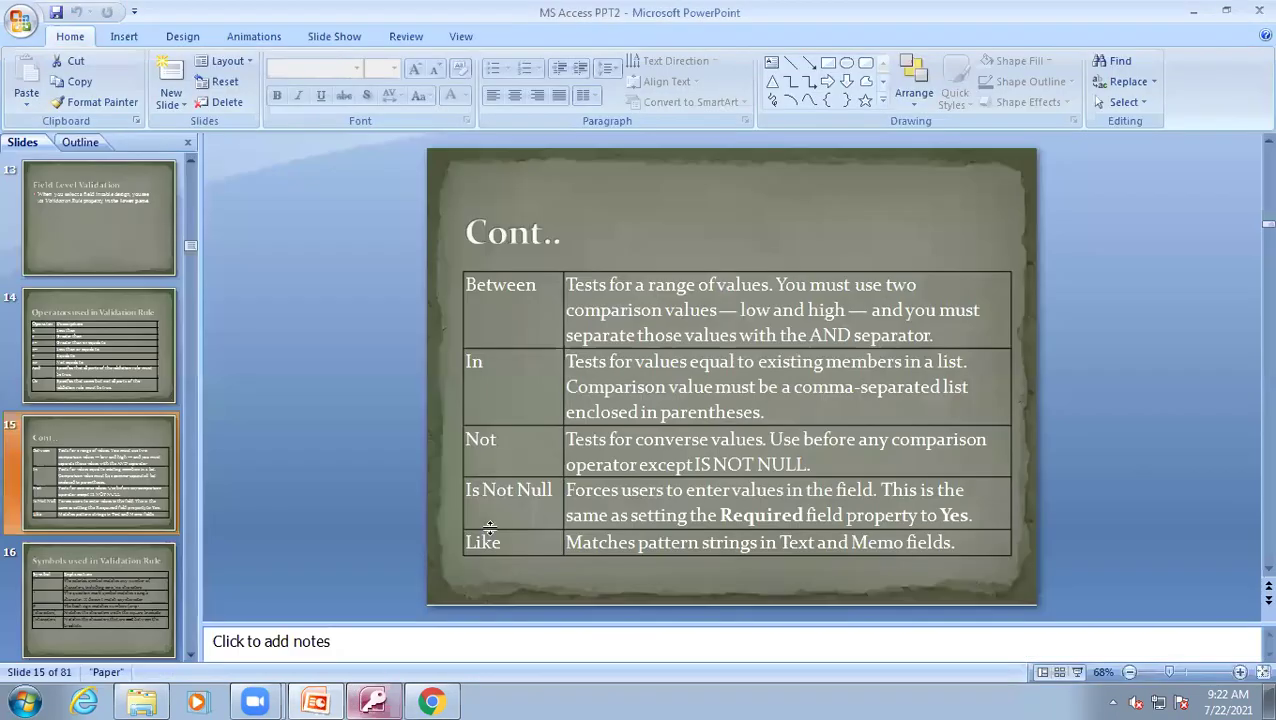
pyautogui.rightClick(554, 494)
pyautogui.moveTo(554, 494); pyautogui.dragTo(535, 489)
pyautogui.click(466, 490)
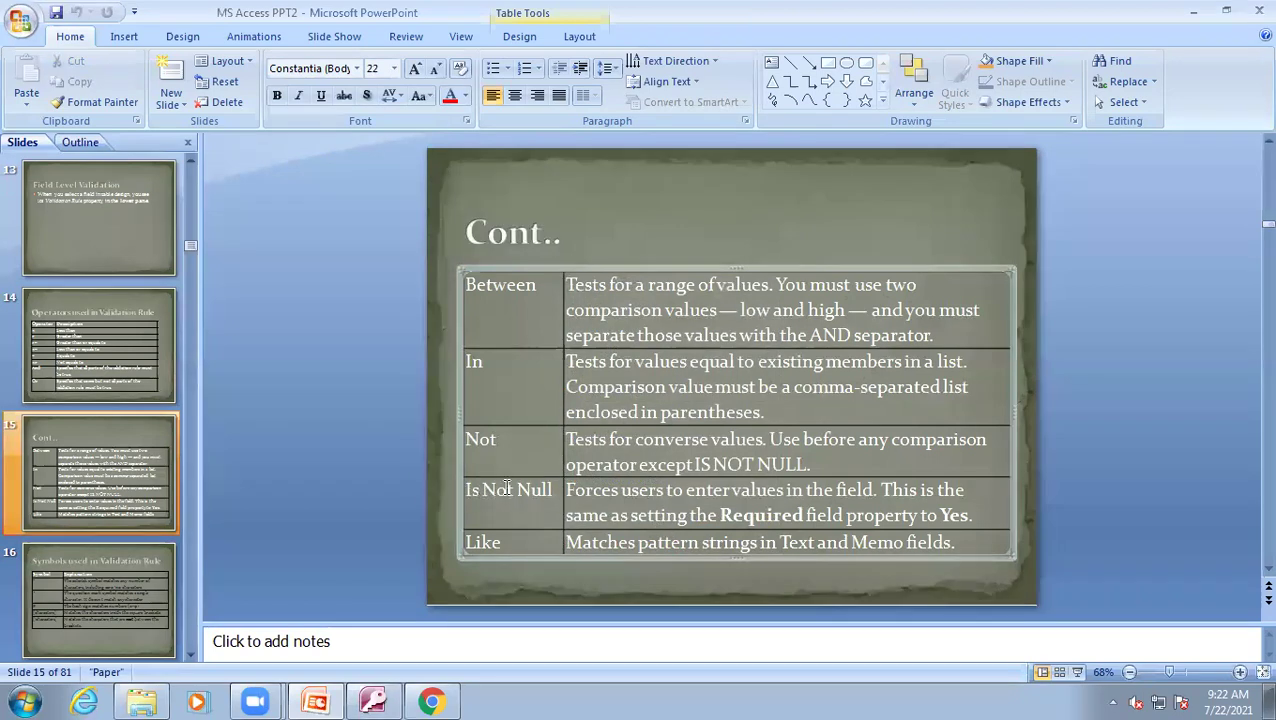
pyautogui.moveTo(551, 491); pyautogui.dragTo(466, 490)
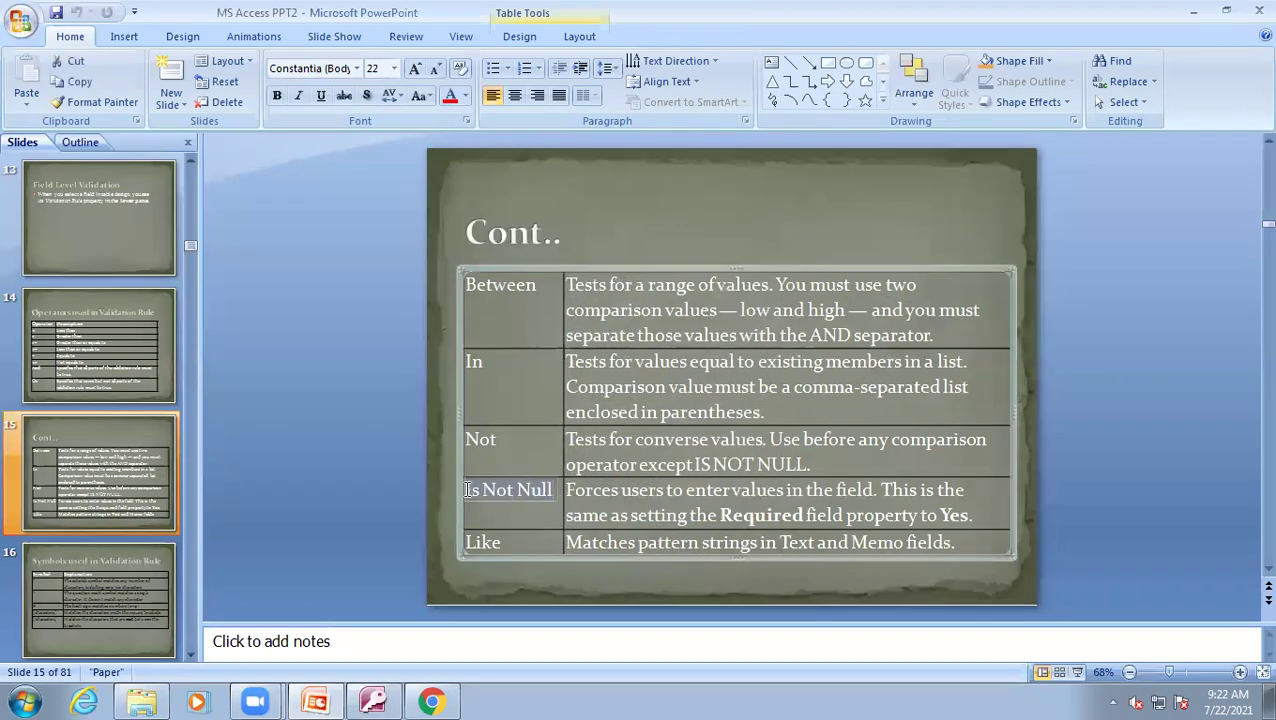
pyautogui.hotkey('ctrl', 'c')
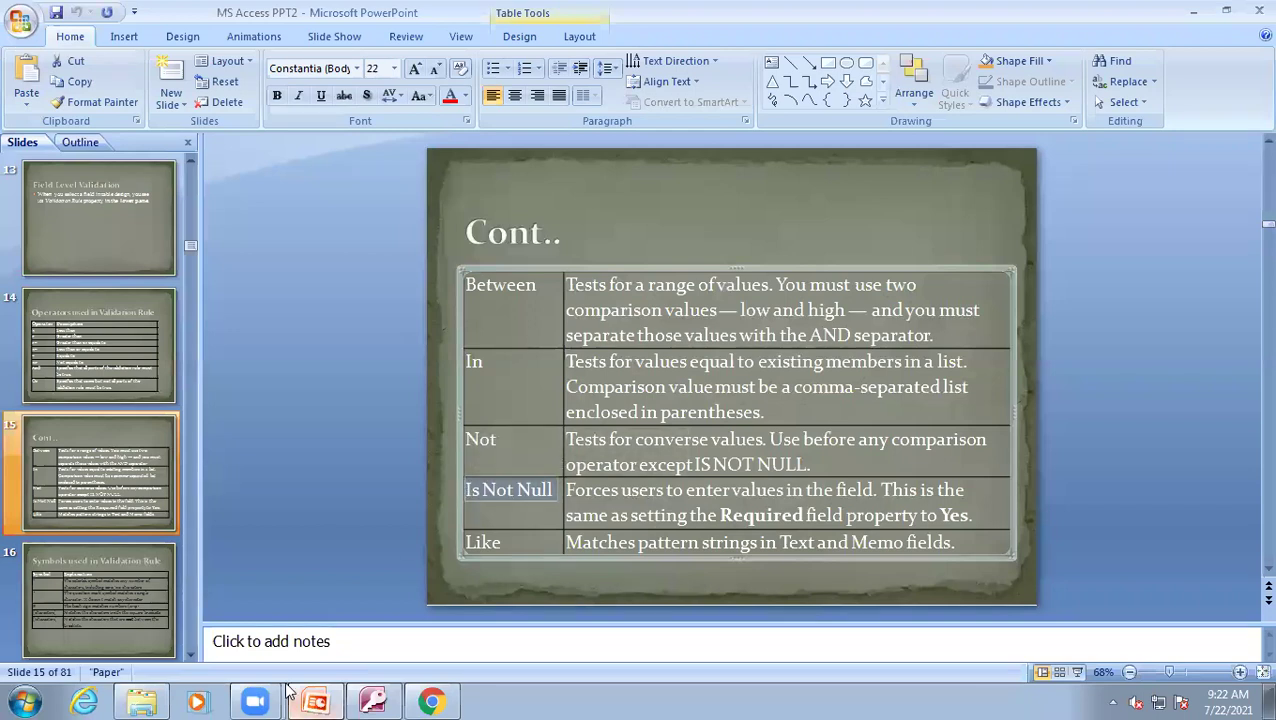
# - Back in Access, replace Price's validation rule with the copied Is Not Null and save the table, testing the existing data
pyautogui.click(372, 702)
pyautogui.moveTo(392, 546); pyautogui.dragTo(336, 547)
pyautogui.hotkey('ctrl', 'v')
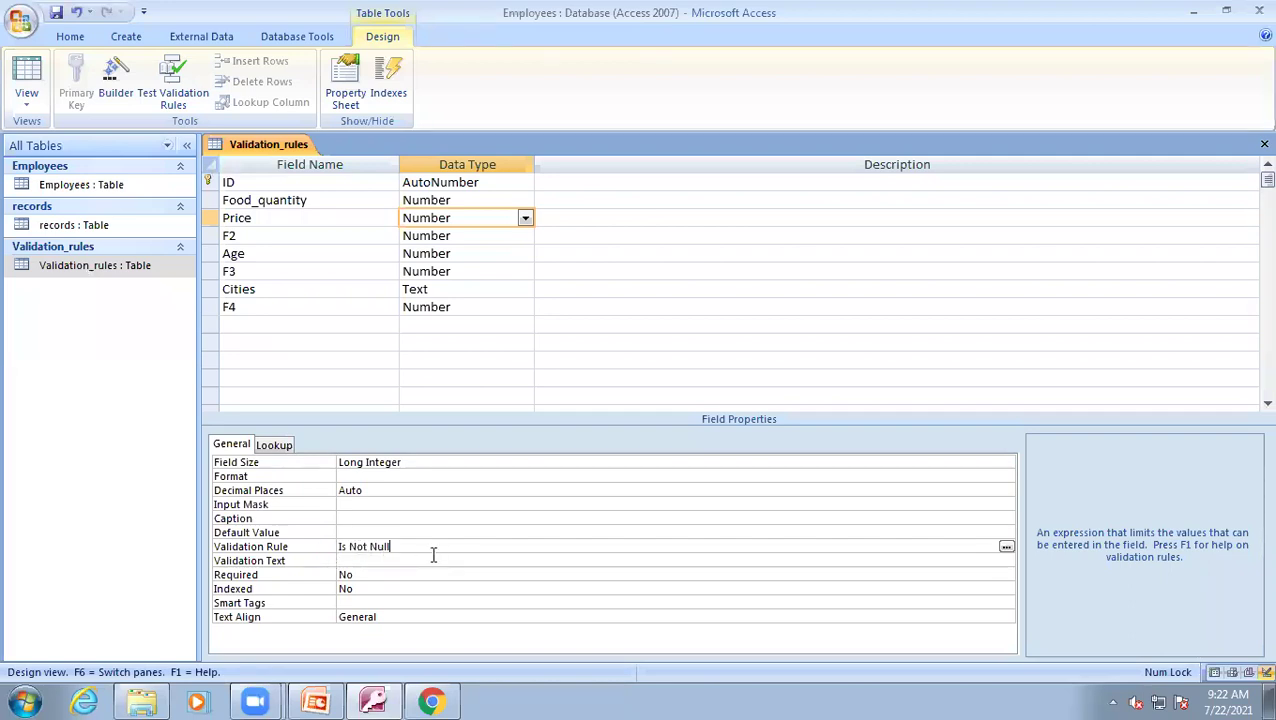
pyautogui.hotkey('ctrl', 's')
pyautogui.click(563, 405)
pyautogui.click(563, 420)
# - Show the table in Datasheet view and enter 6576 as Price in record 8
pyautogui.click(26, 75)
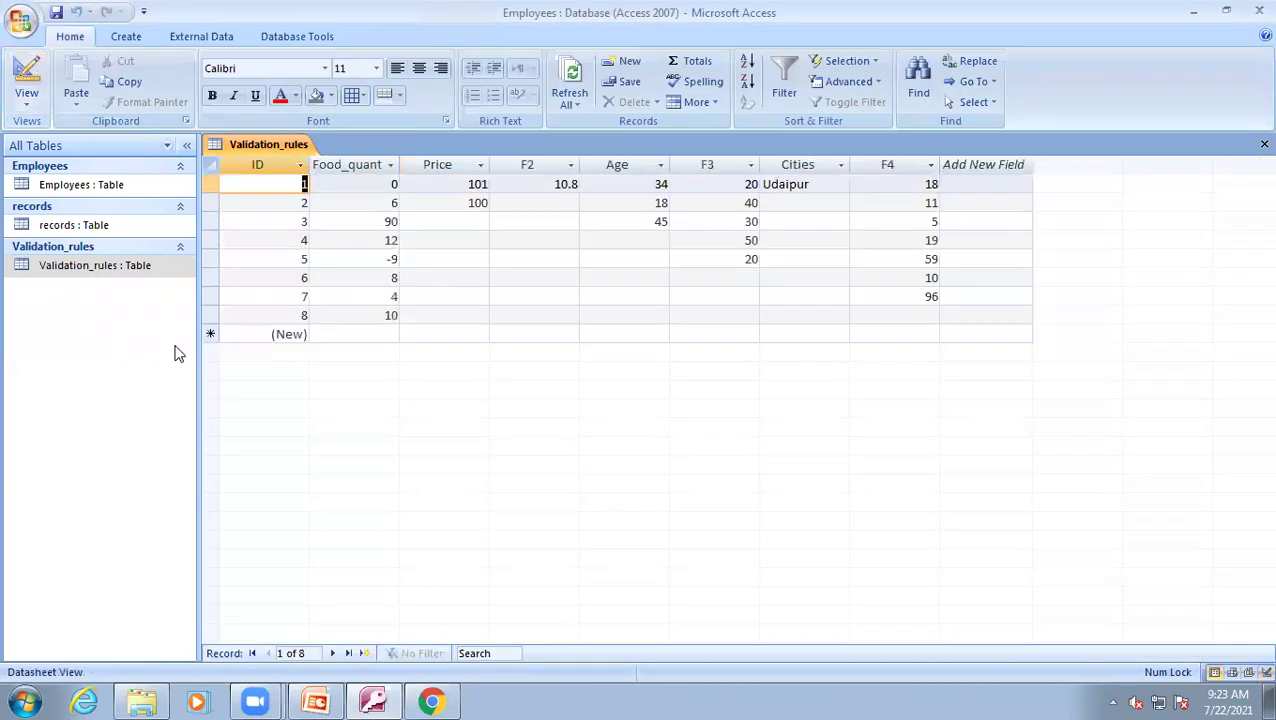
pyautogui.click(416, 314)
pyautogui.write('6576')
pyautogui.click(513, 314)
pyautogui.write('gjh')
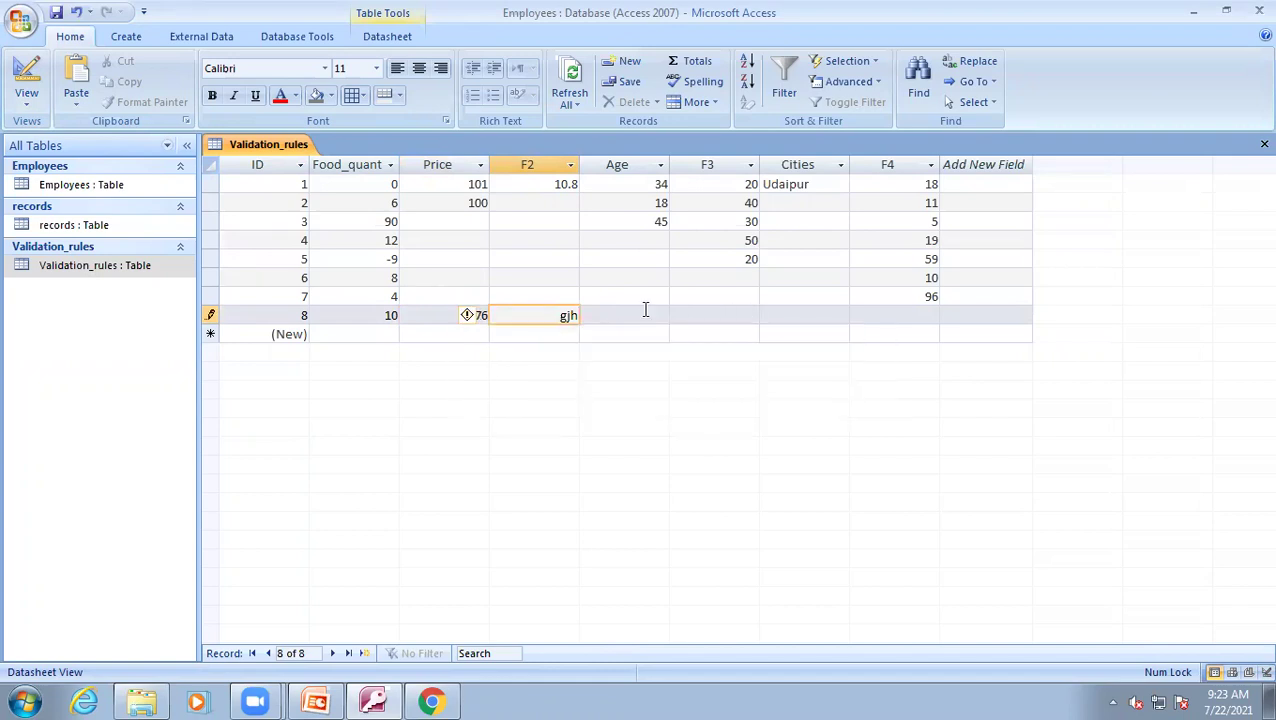
pyautogui.press('BackSpace')
pyautogui.press('BackSpace')
pyautogui.press('BackSpace')
# - Leave Age and F3 blank in record 8 and move to the F4 value in record 7, saving record 8
pyautogui.click(628, 312)
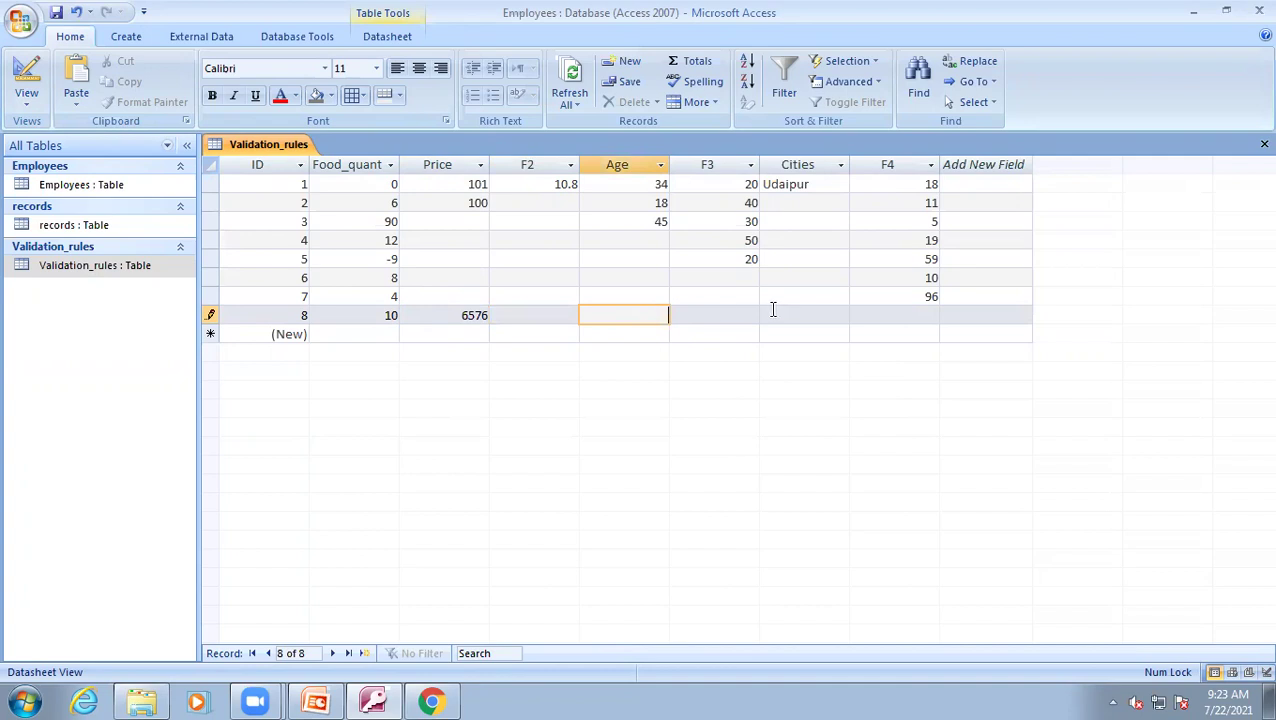
pyautogui.click(726, 313)
pyautogui.click(891, 299)
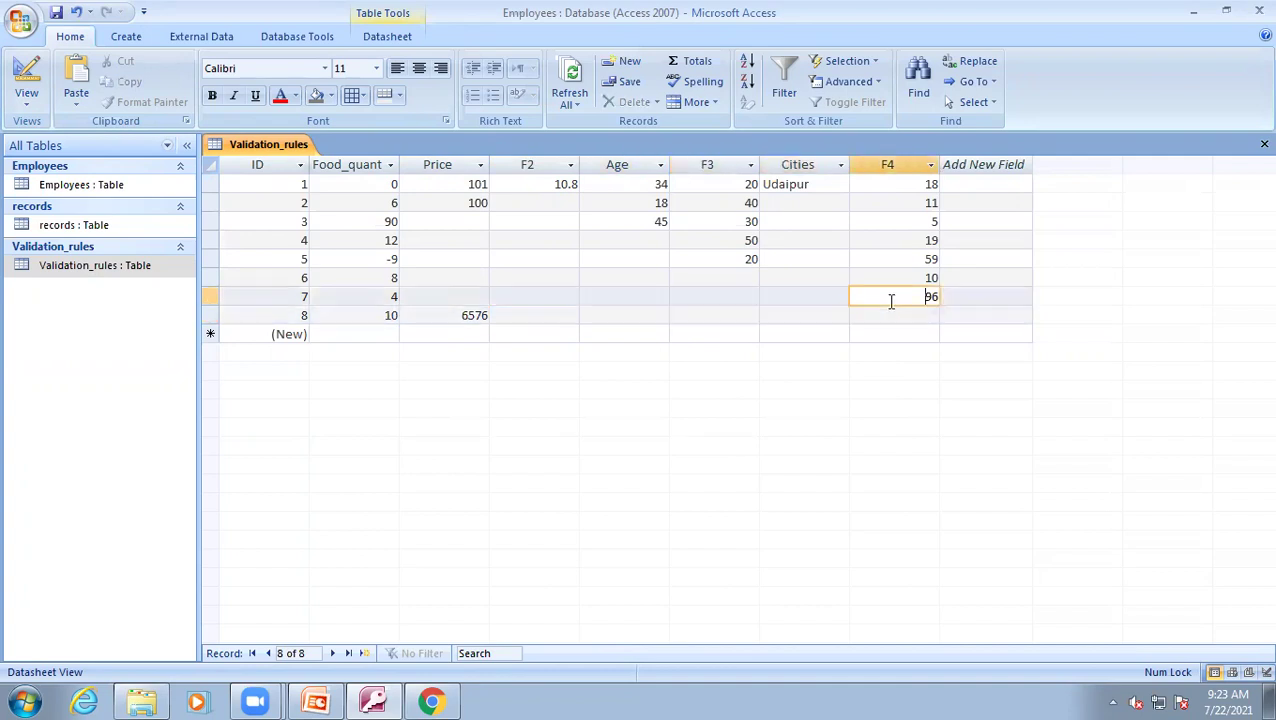
# - Start record 9 with Food_quantity 10 and F2 10.8, leaving Price blank, and try to move on to Age
pyautogui.click(891, 319)
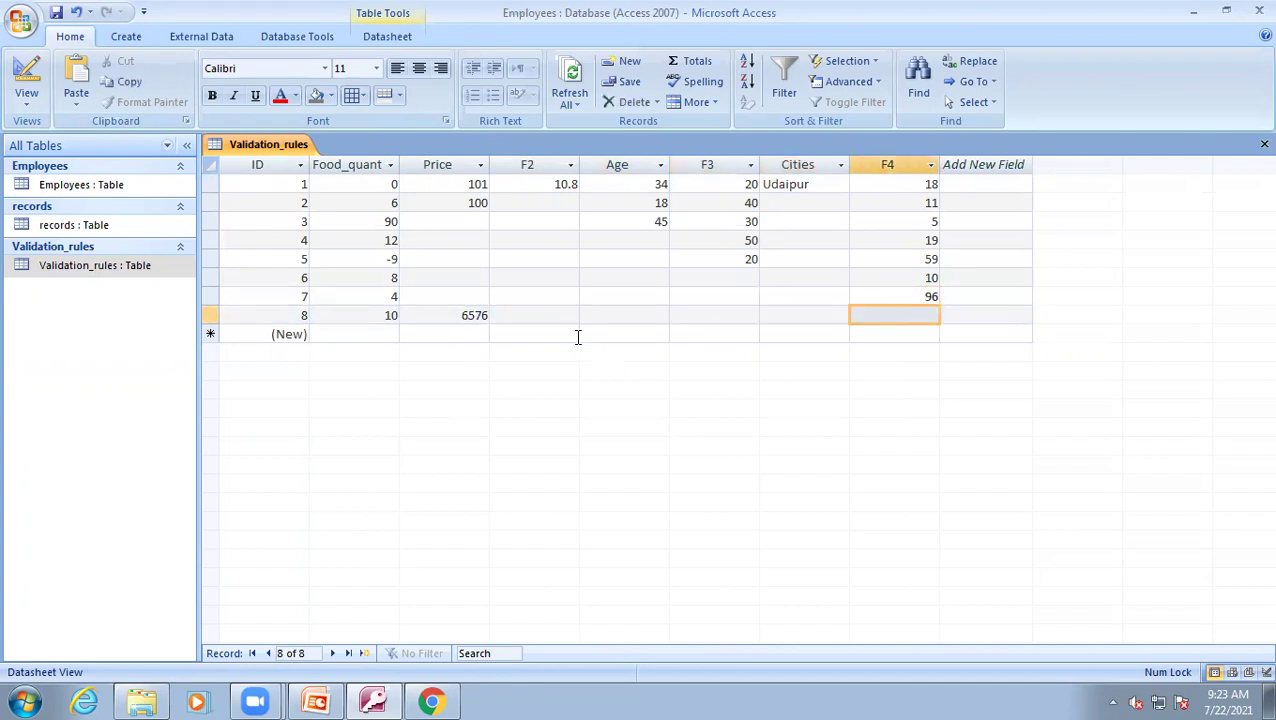
pyautogui.click(357, 336)
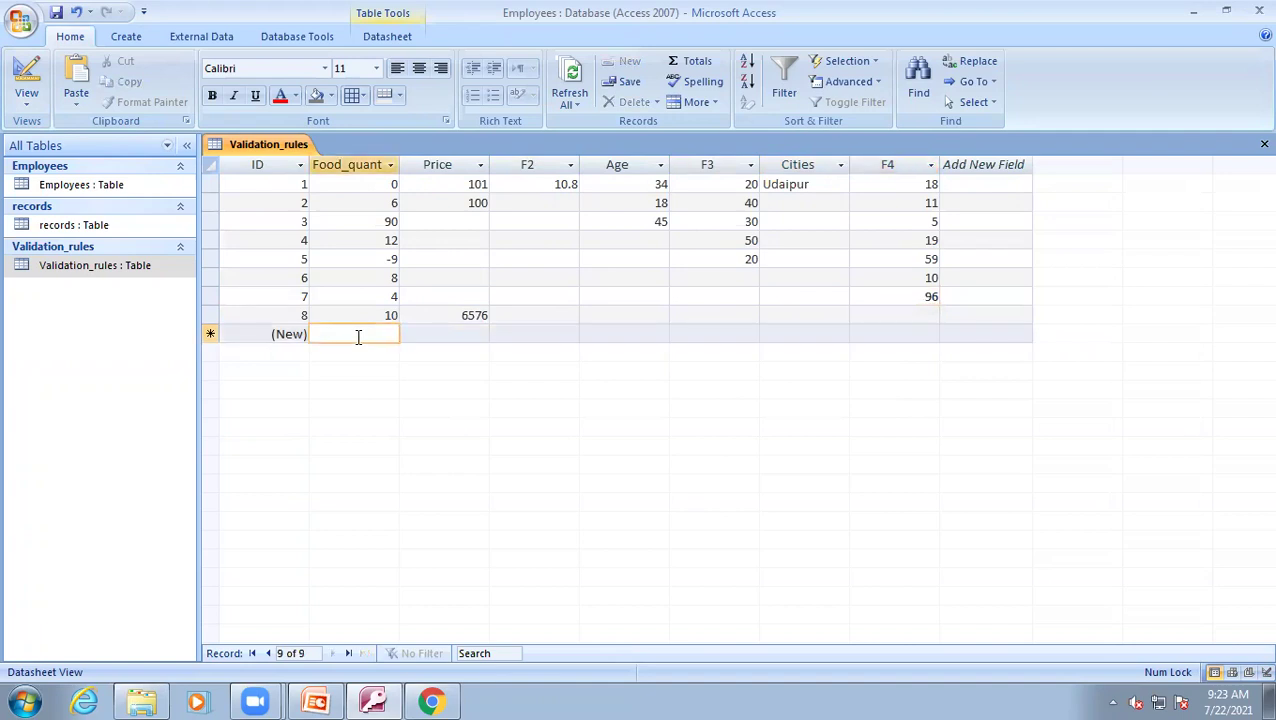
pyautogui.write('10')
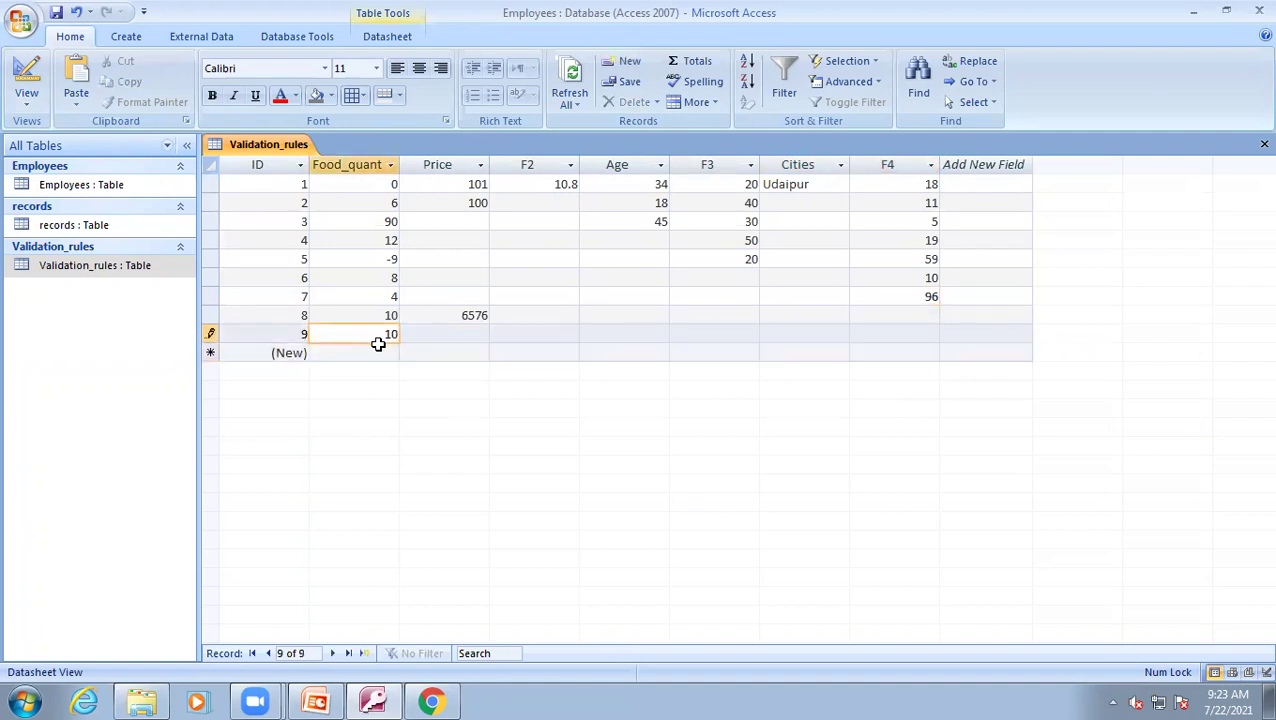
pyautogui.click(484, 335)
pyautogui.click(501, 334)
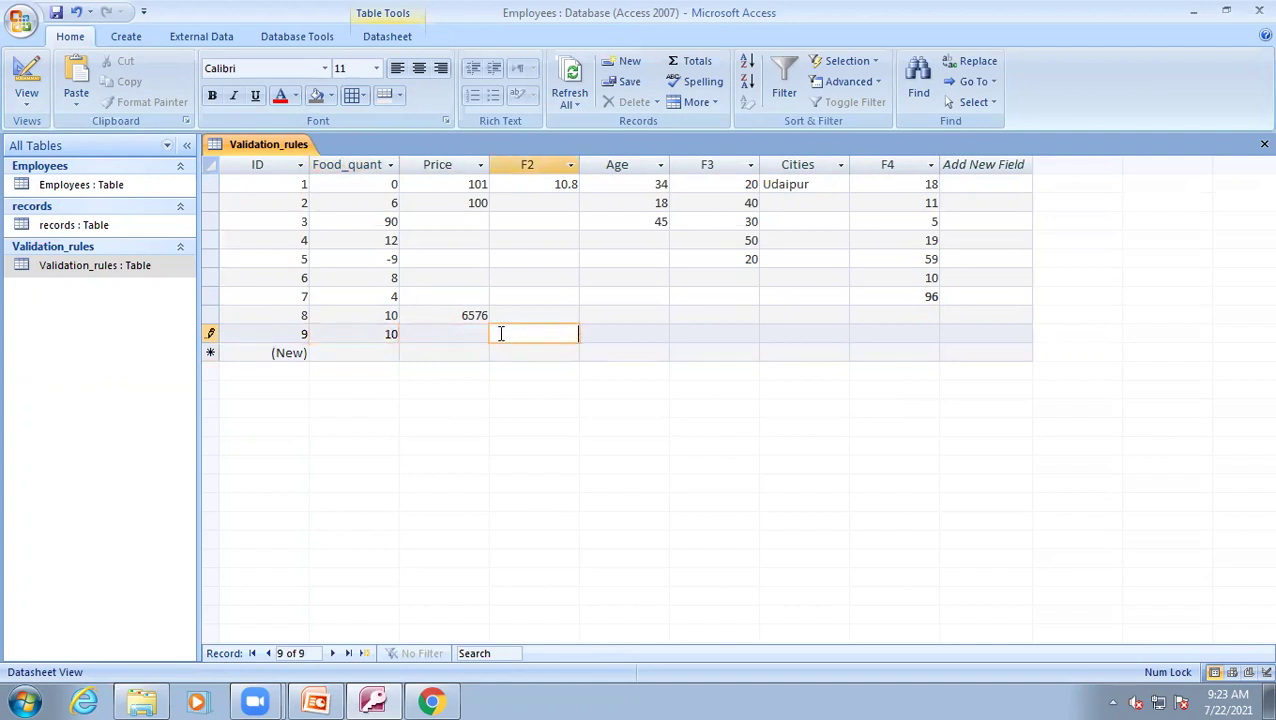
pyautogui.write('10.8')
pyautogui.click(628, 328)
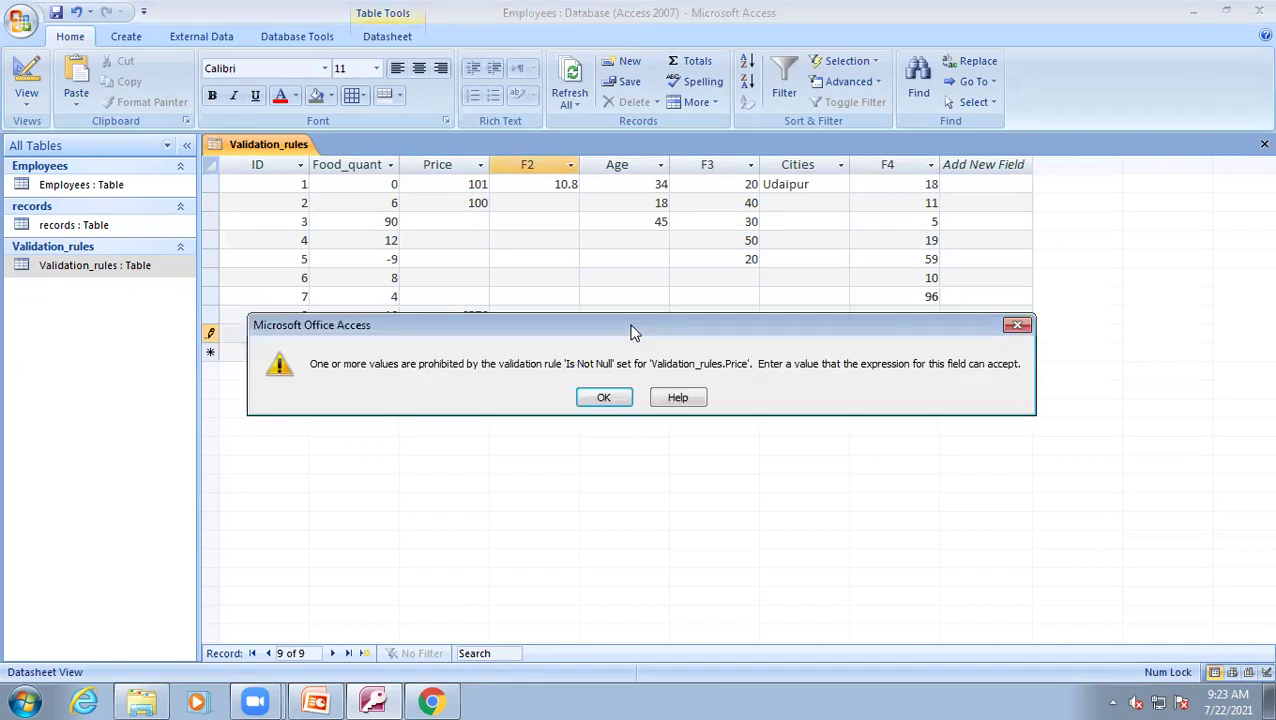
pyautogui.click(612, 400)
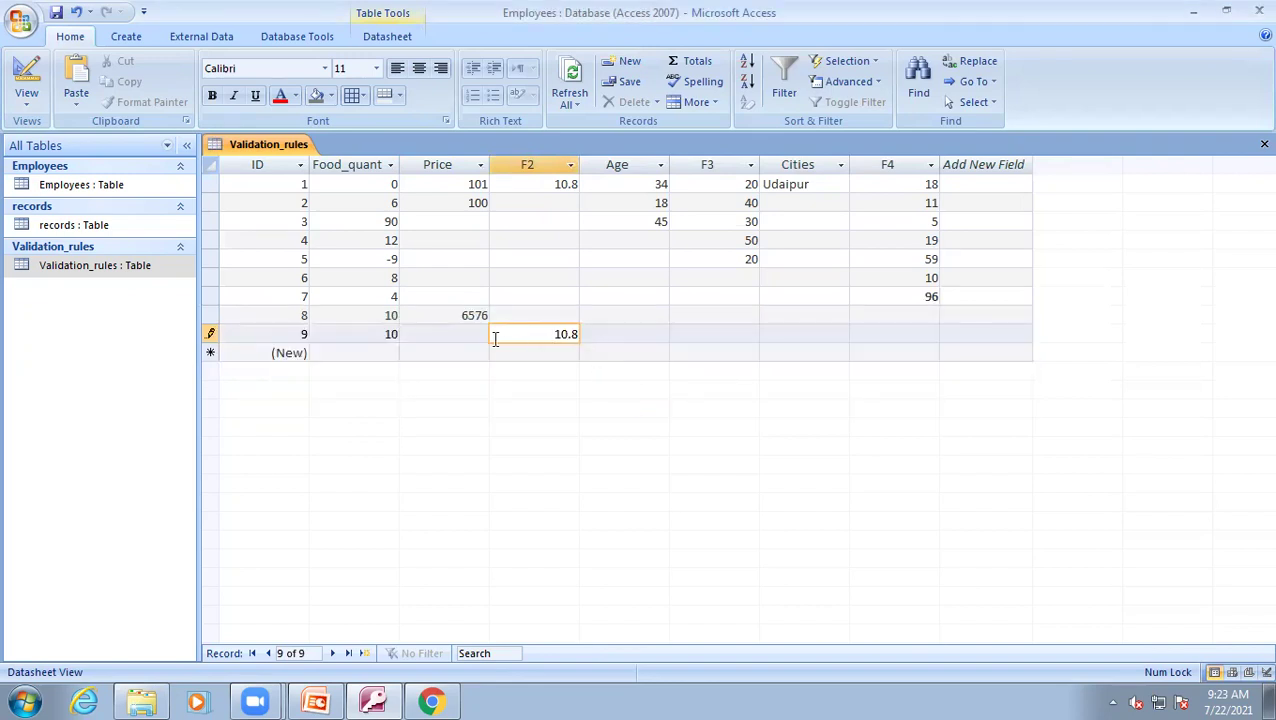
# - Try to leave record 9 for a new record while its Price is still blank
pyautogui.click(452, 334)
pyautogui.click(553, 336)
pyautogui.click(384, 352)
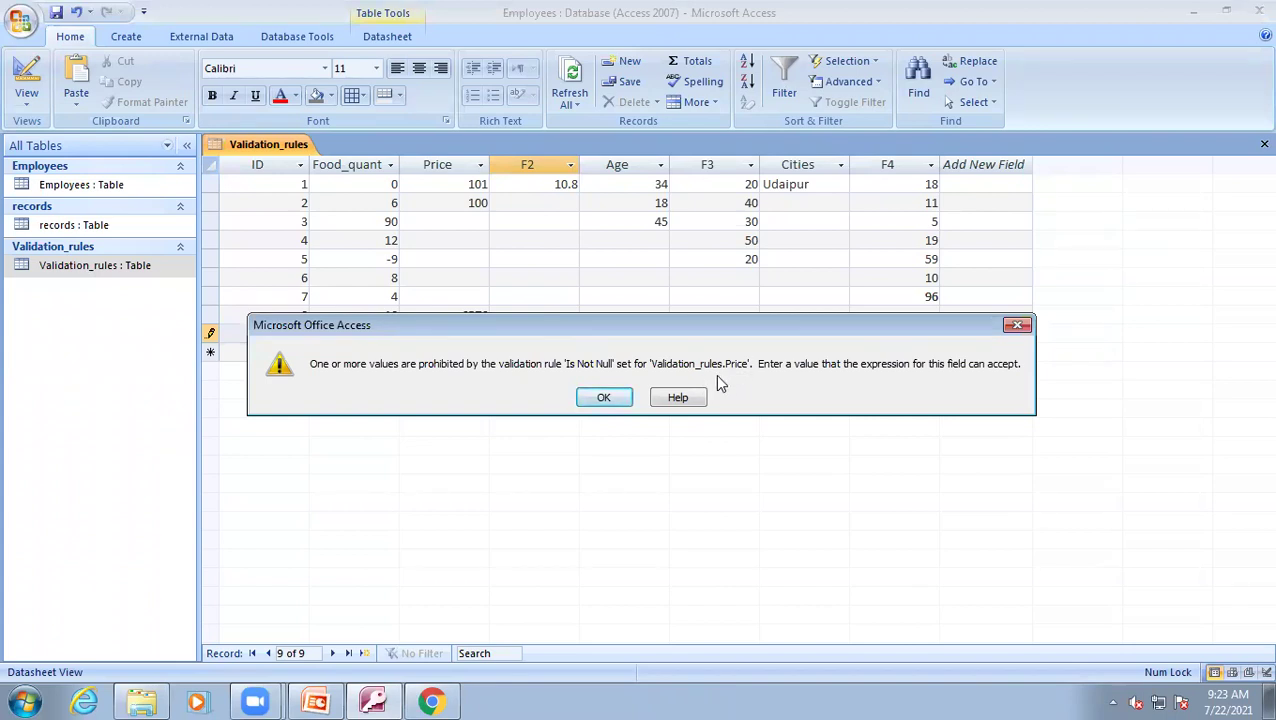
pyautogui.click(610, 399)
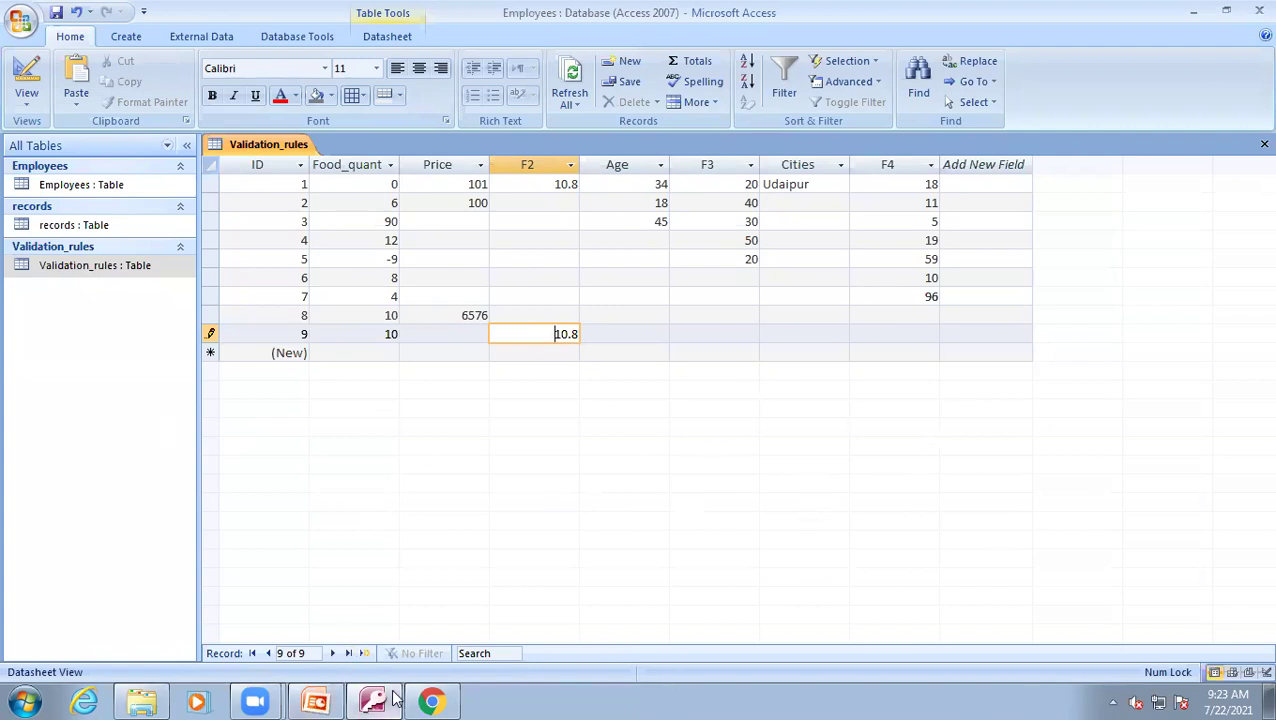
# - Switch to PowerPoint and review the Is Not Null description in the table on slide 15
pyautogui.moveTo(387, 700)
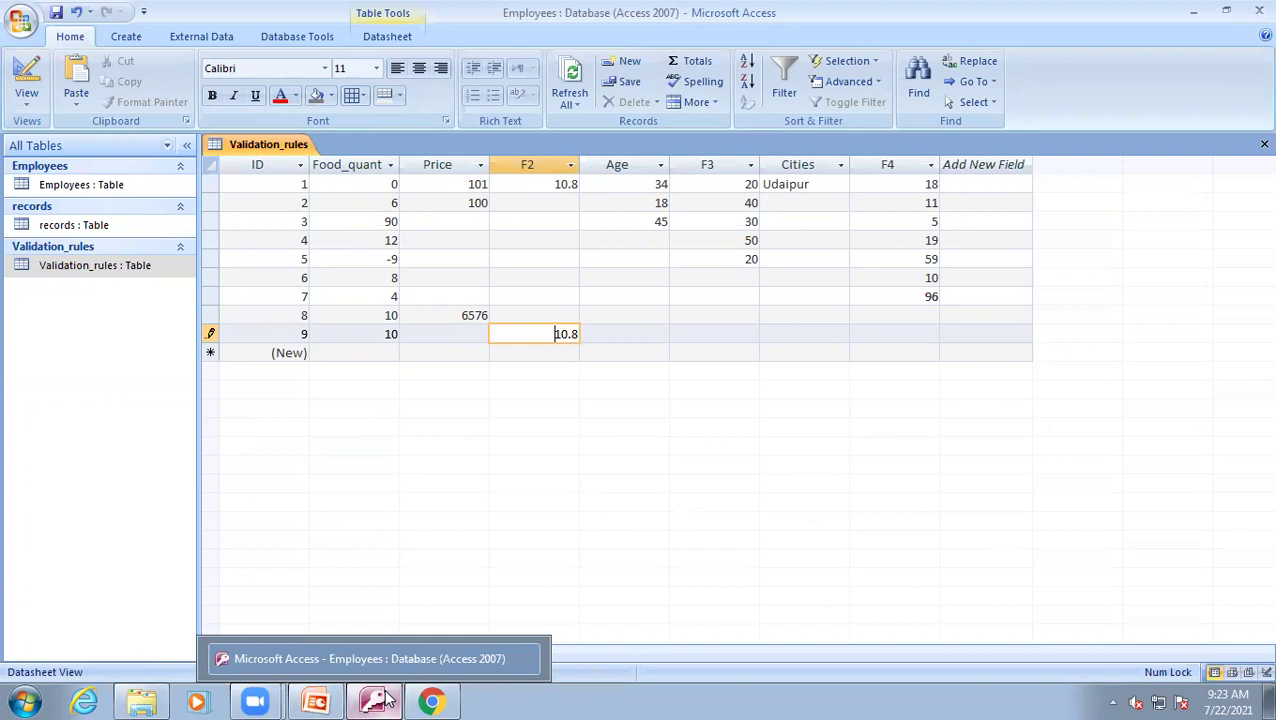
pyautogui.click(320, 700)
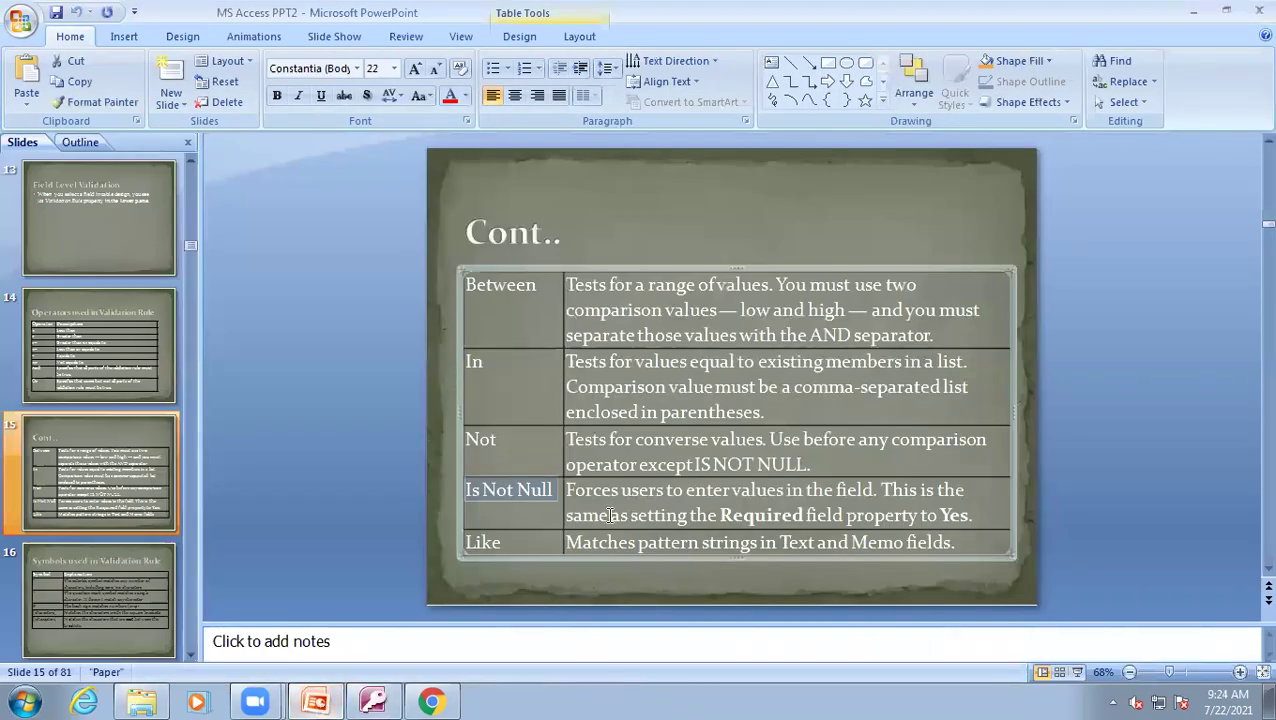
pyautogui.click(516, 515)
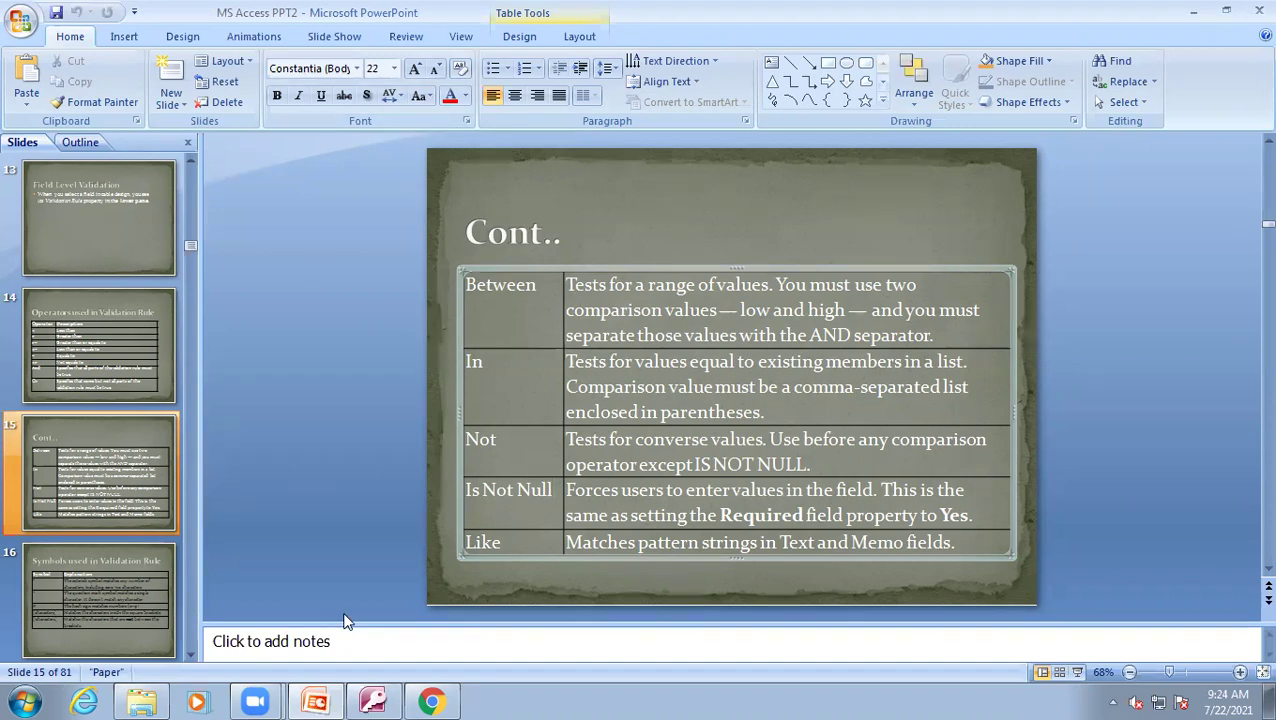
# - Switch to Chrome, examine the validation rule operator syntax examples on the Microsoft support page, and return to slide 15 in PowerPoint
pyautogui.click(430, 700)
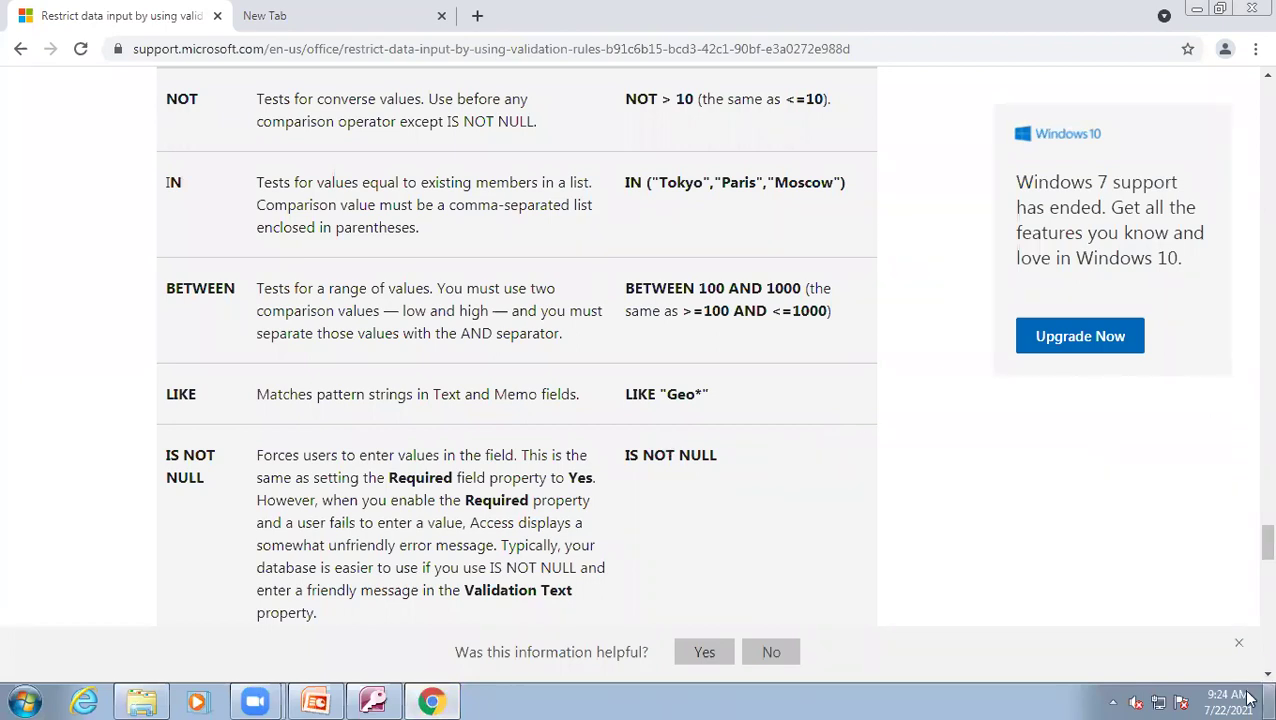
pyautogui.scroll(-2, 1249, 682)
pyautogui.scroll(-3, 1249, 682)
pyautogui.scroll(-3, 1249, 682)
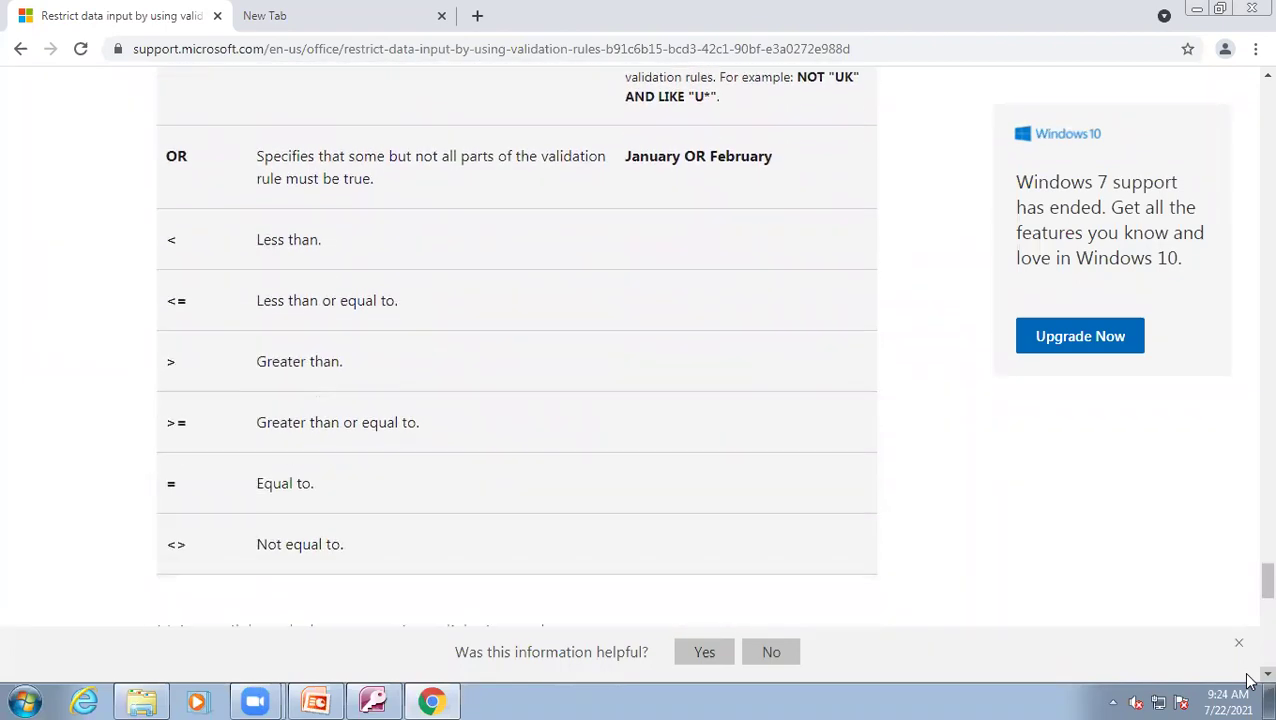
pyautogui.click(1264, 672)
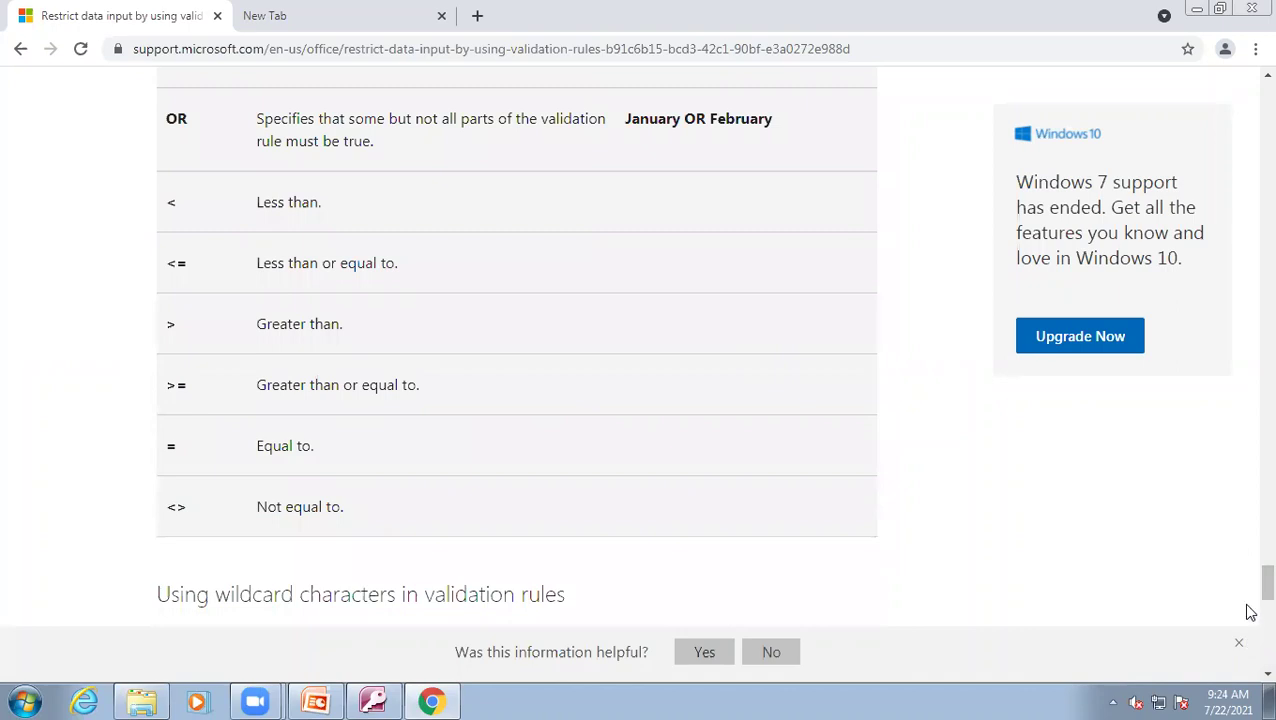
pyautogui.moveTo(1259, 598); pyautogui.dragTo(1249, 547)
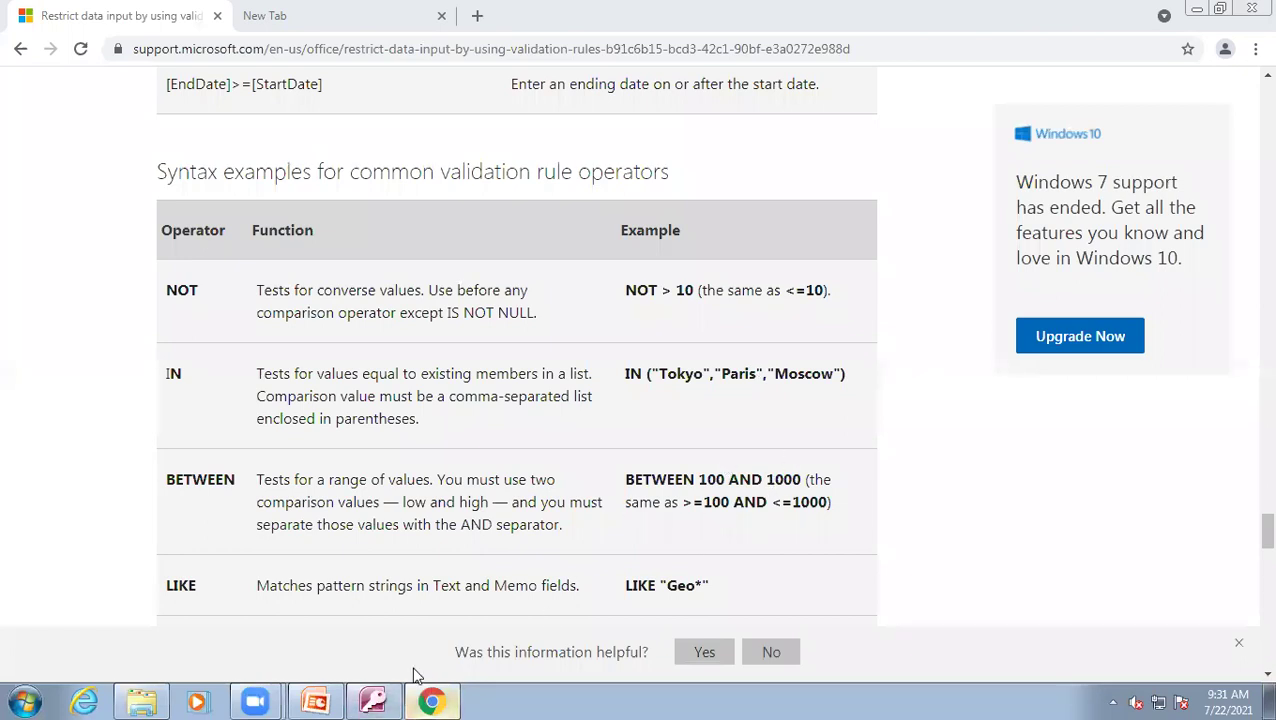
pyautogui.click(315, 702)
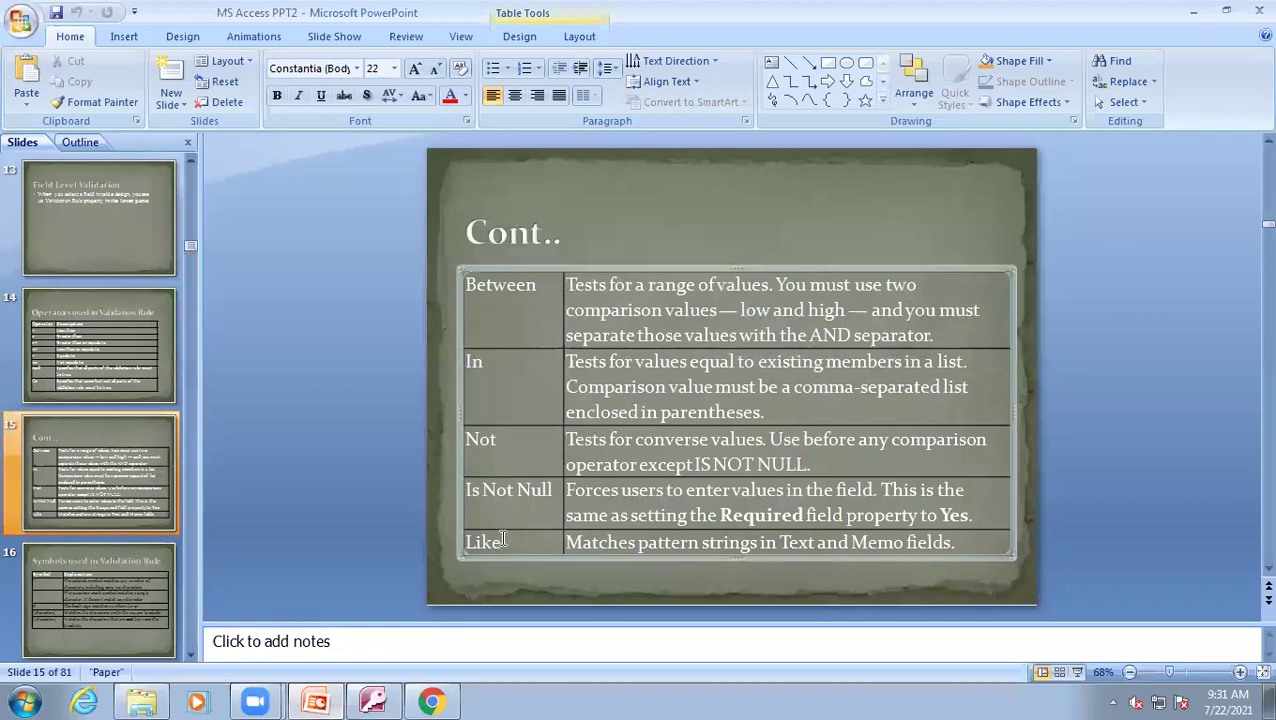
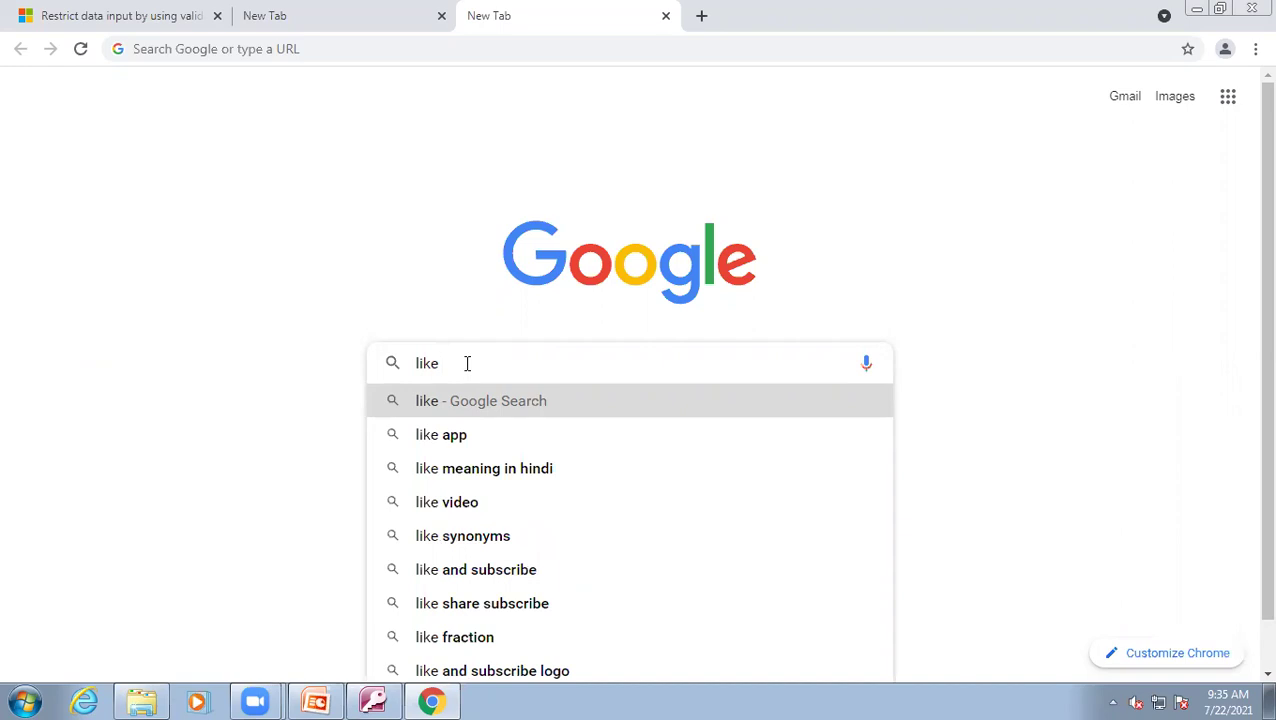
# - Search Google for "like operator in access" and open the Microsoft Support article on the Like Operator
pyautogui.write('operato')
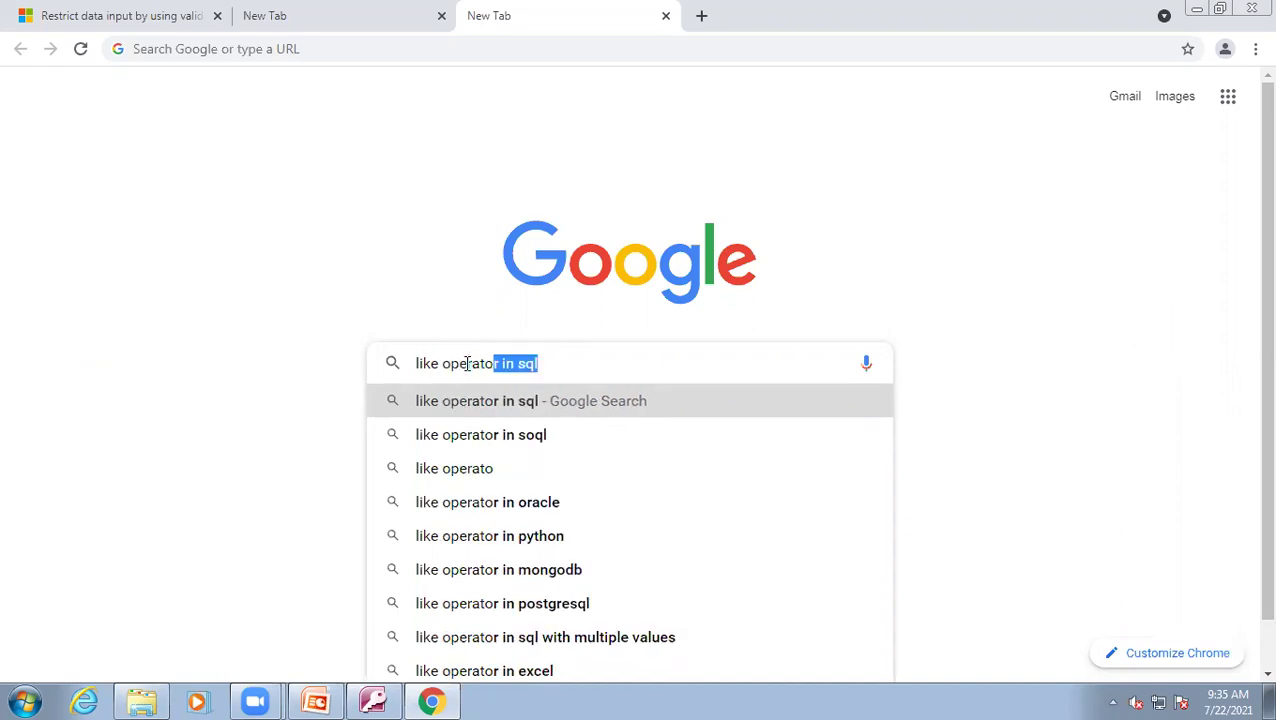
pyautogui.write('r ')
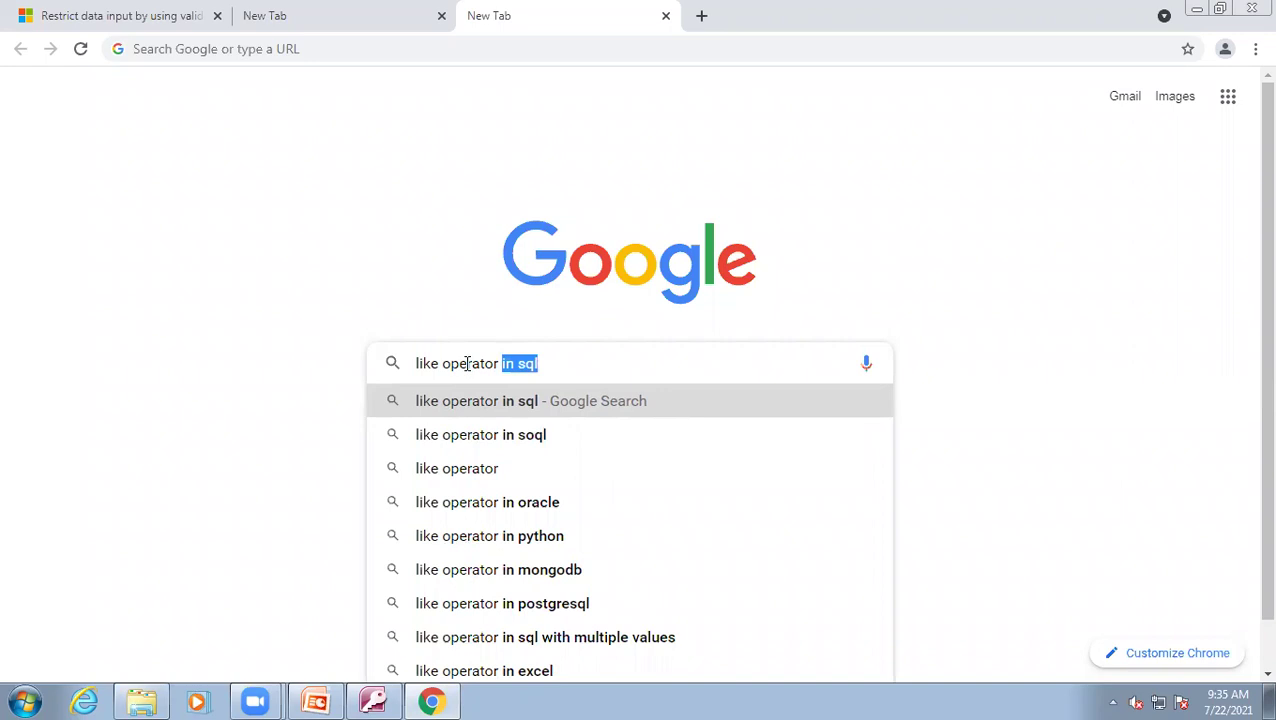
pyautogui.write('in access')
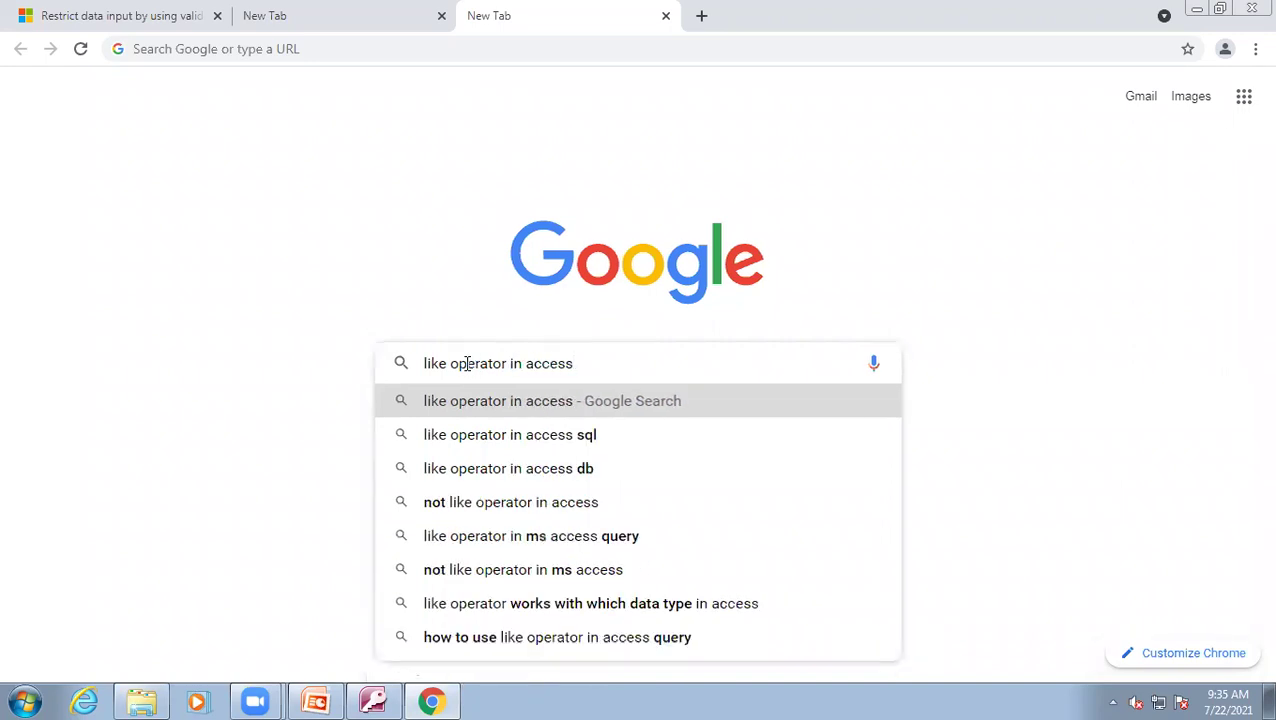
pyautogui.press('Return')
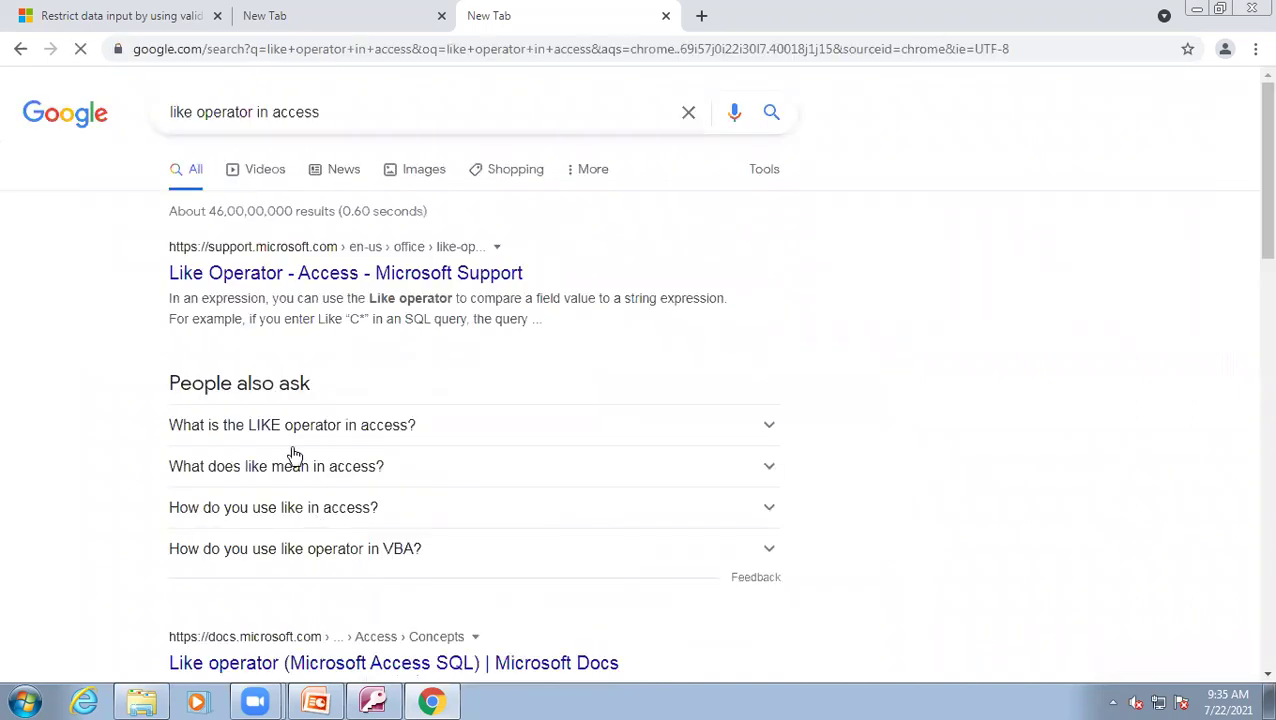
pyautogui.click(285, 281)
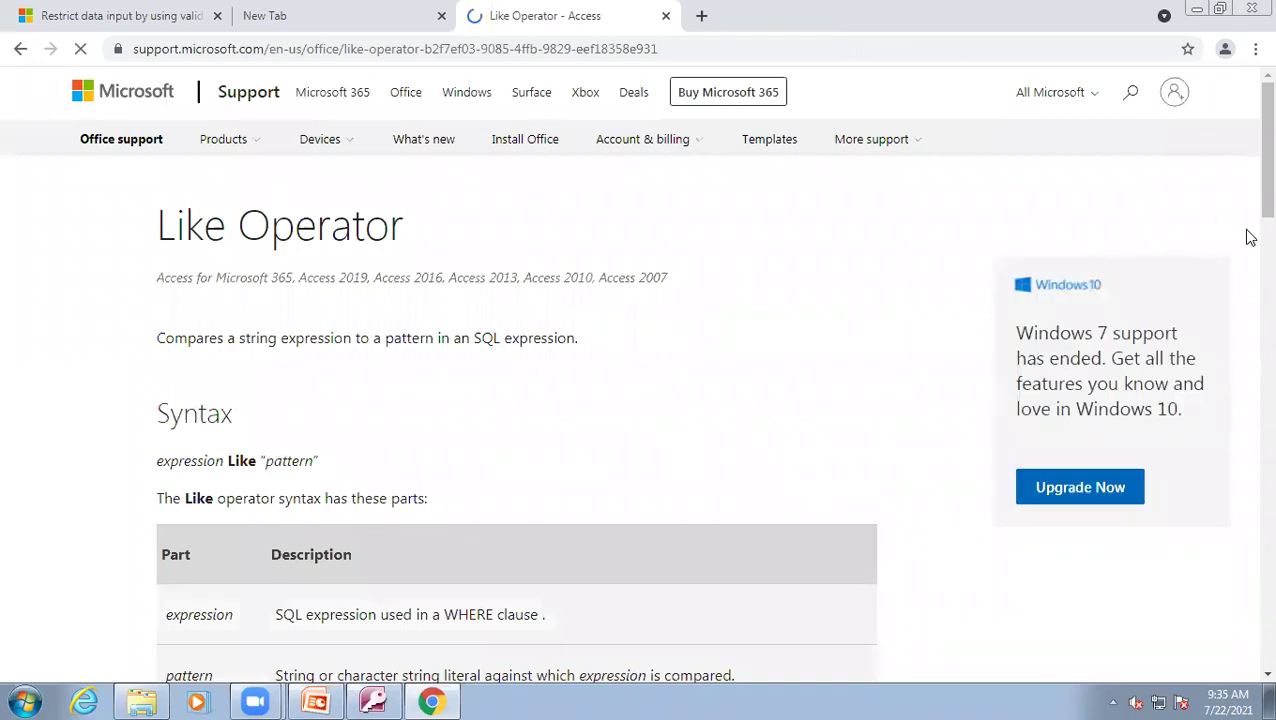
# - Examine the pattern matching table and the Remarks section of the Like Operator article
pyautogui.moveTo(1249, 216); pyautogui.dragTo(1250, 452)
pyautogui.rightClick(1250, 452)
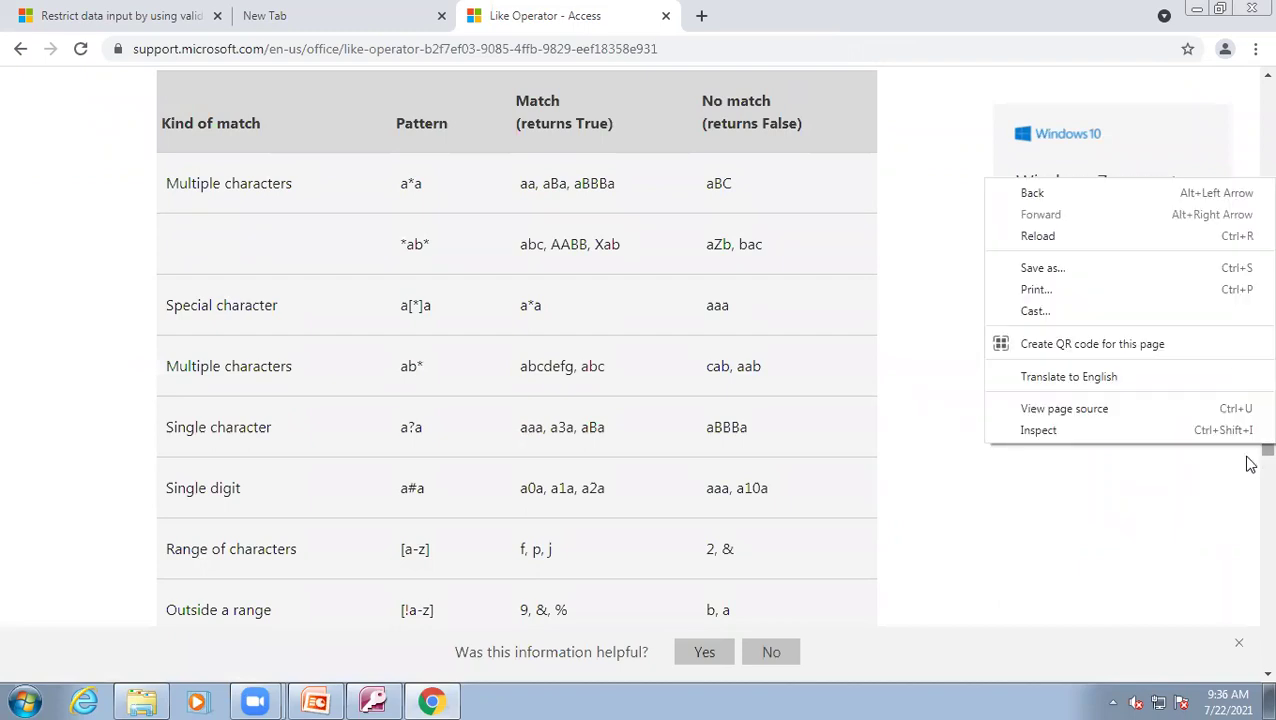
pyautogui.click(1247, 461)
pyautogui.moveTo(1247, 470); pyautogui.dragTo(1250, 270)
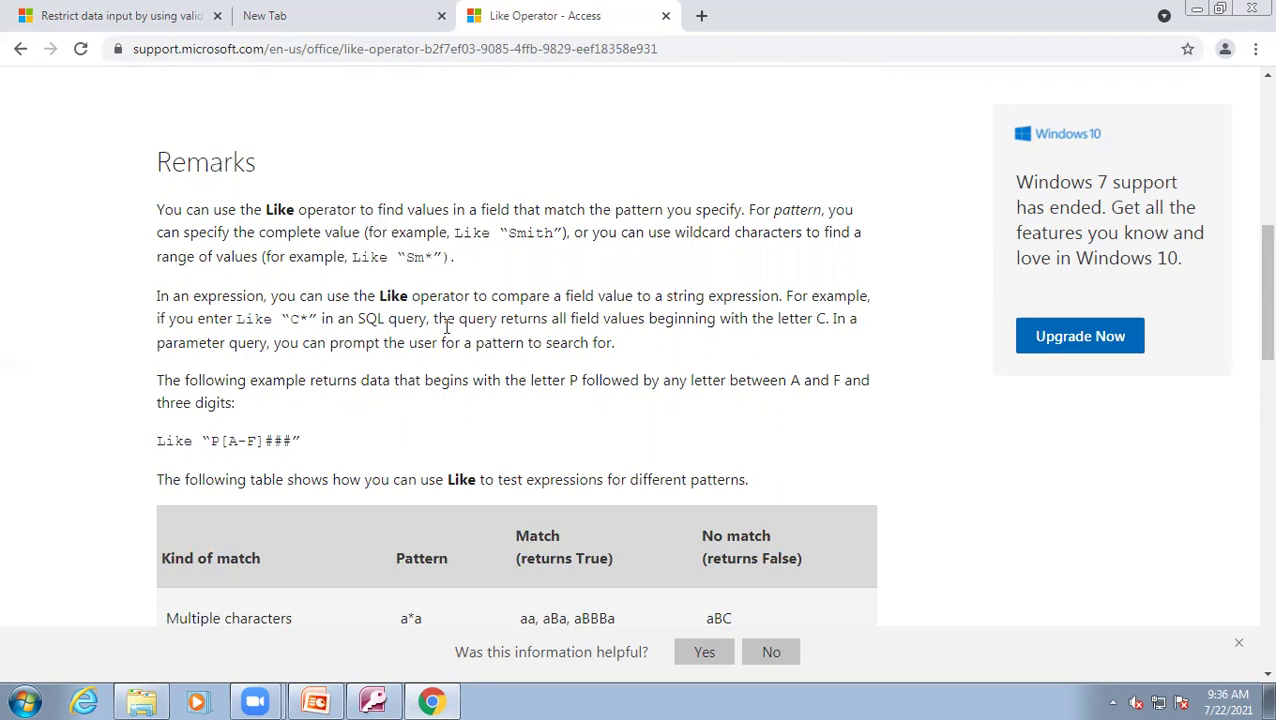
# - Switch to Access, enter 77 as Price in record 9 and save the record
pyautogui.click(357, 694)
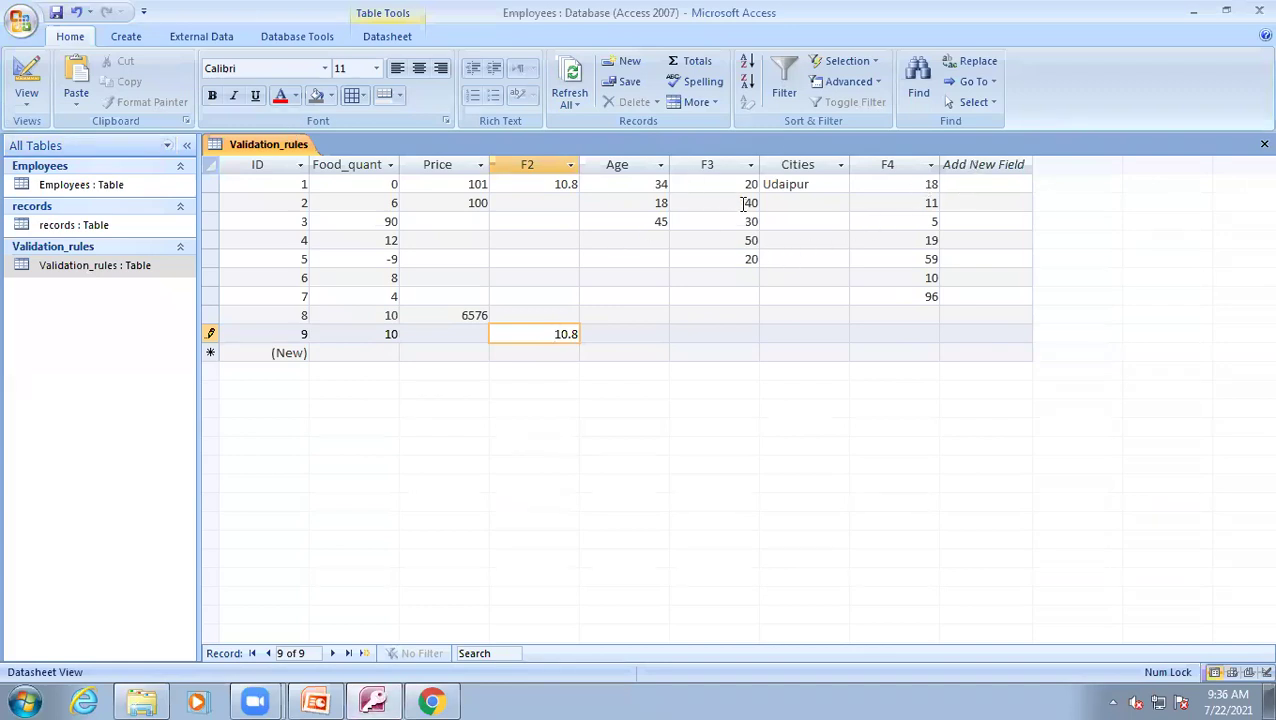
pyautogui.click(12, 82)
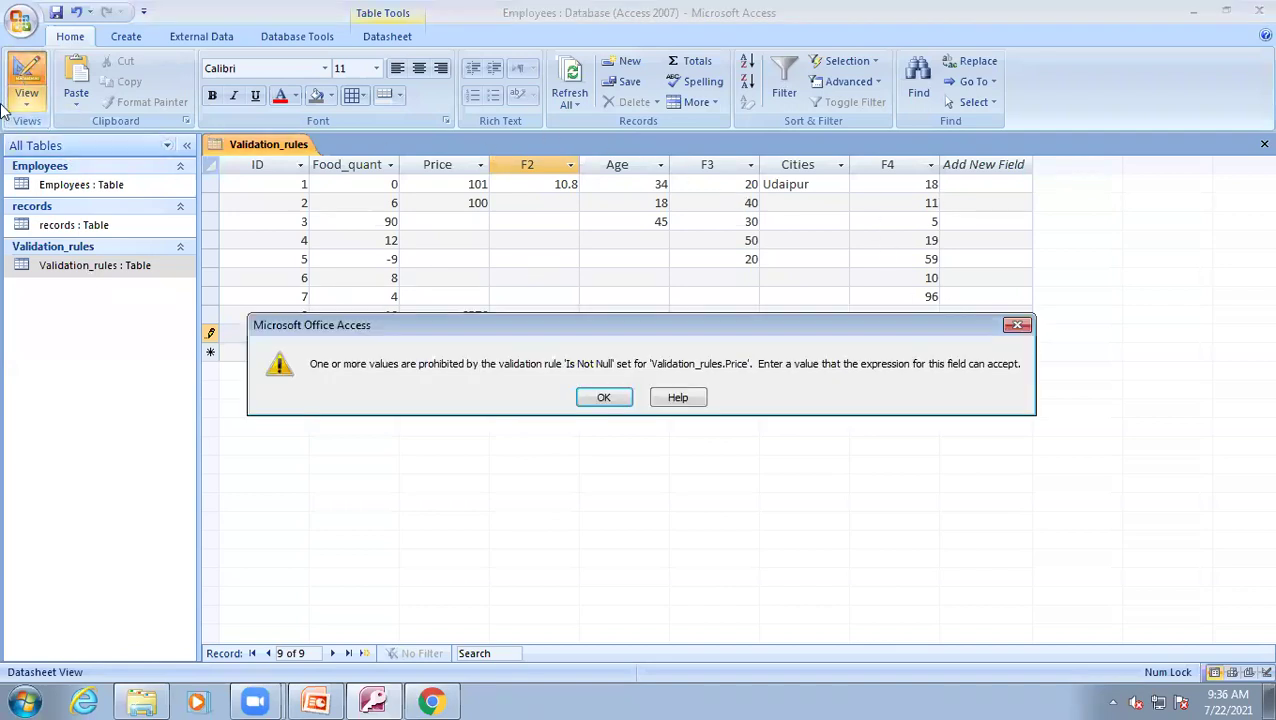
pyautogui.click(603, 397)
pyautogui.click(455, 333)
pyautogui.write('77')
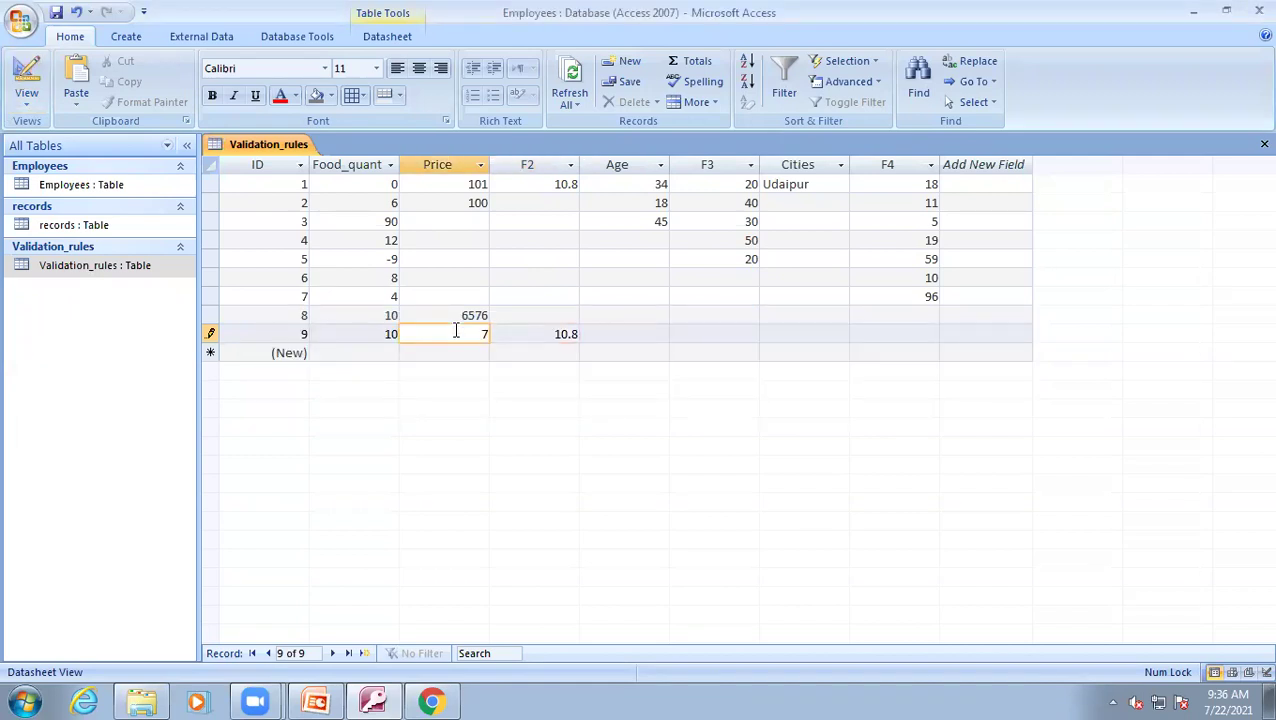
pyautogui.click(525, 355)
# - Open the table in Design view and add a Country field with the Text data type below F4
pyautogui.click(12, 80)
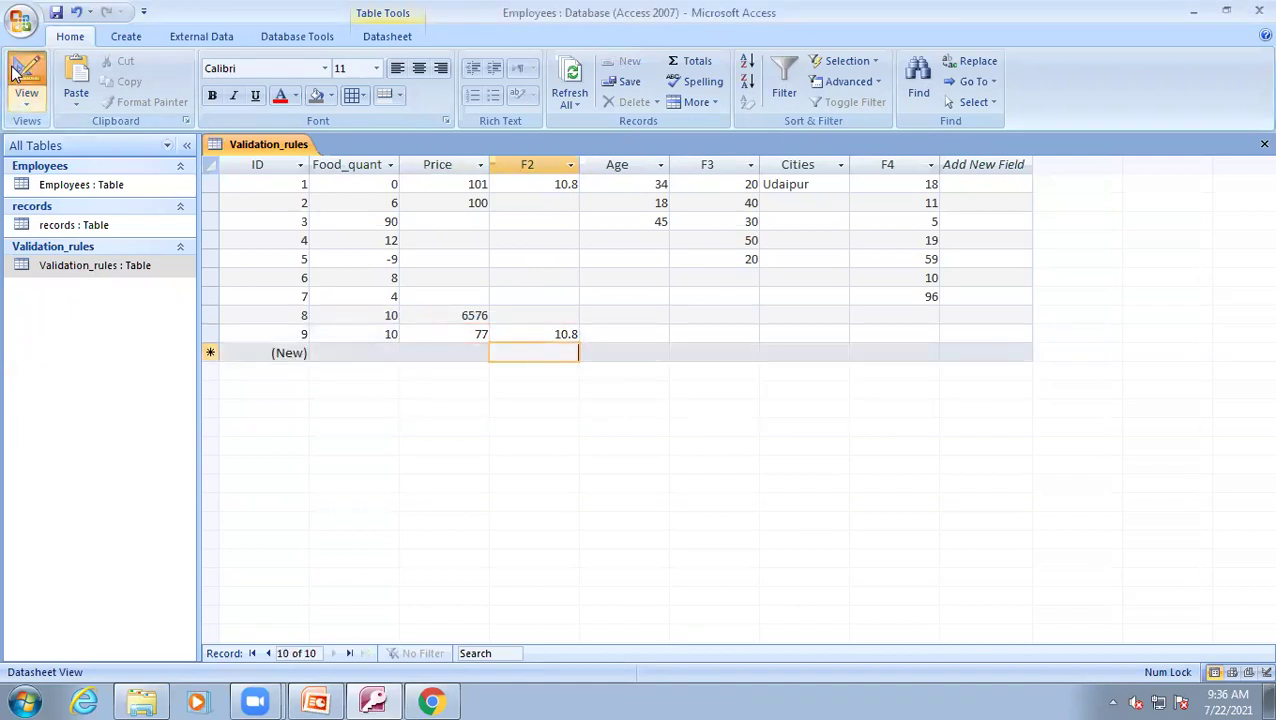
pyautogui.click(258, 322)
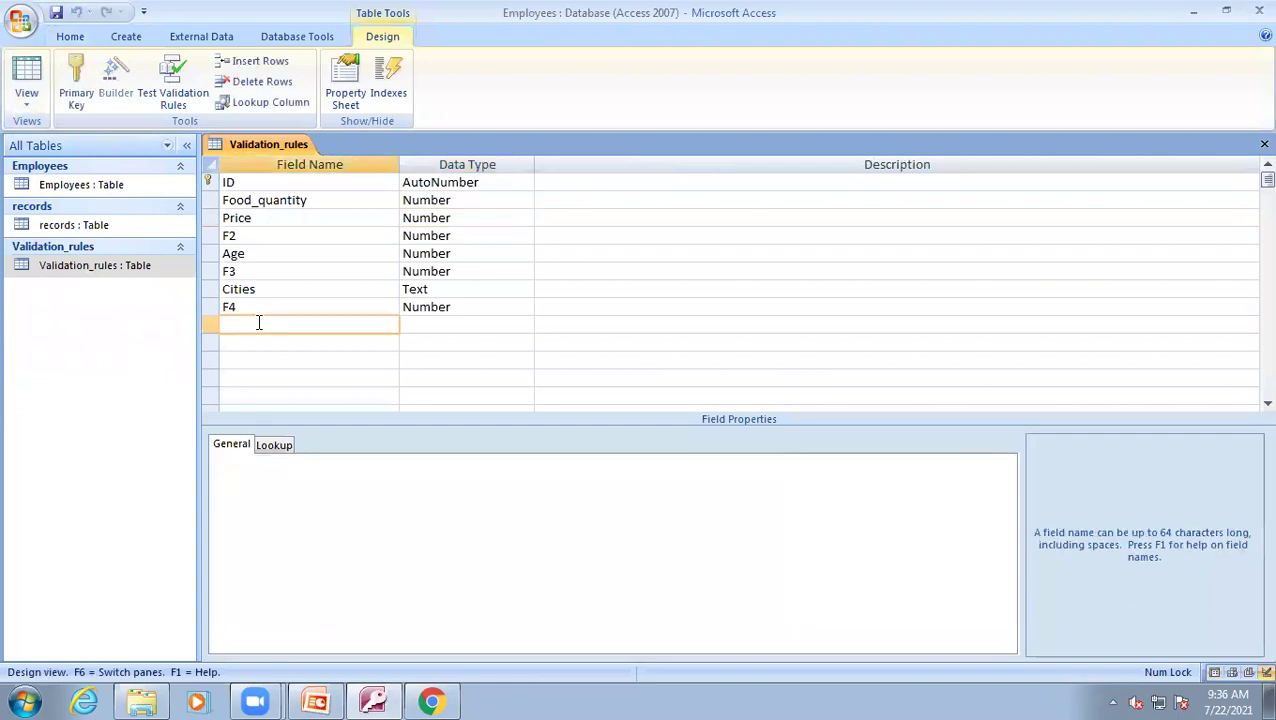
pyautogui.write('Country')
pyautogui.click(451, 324)
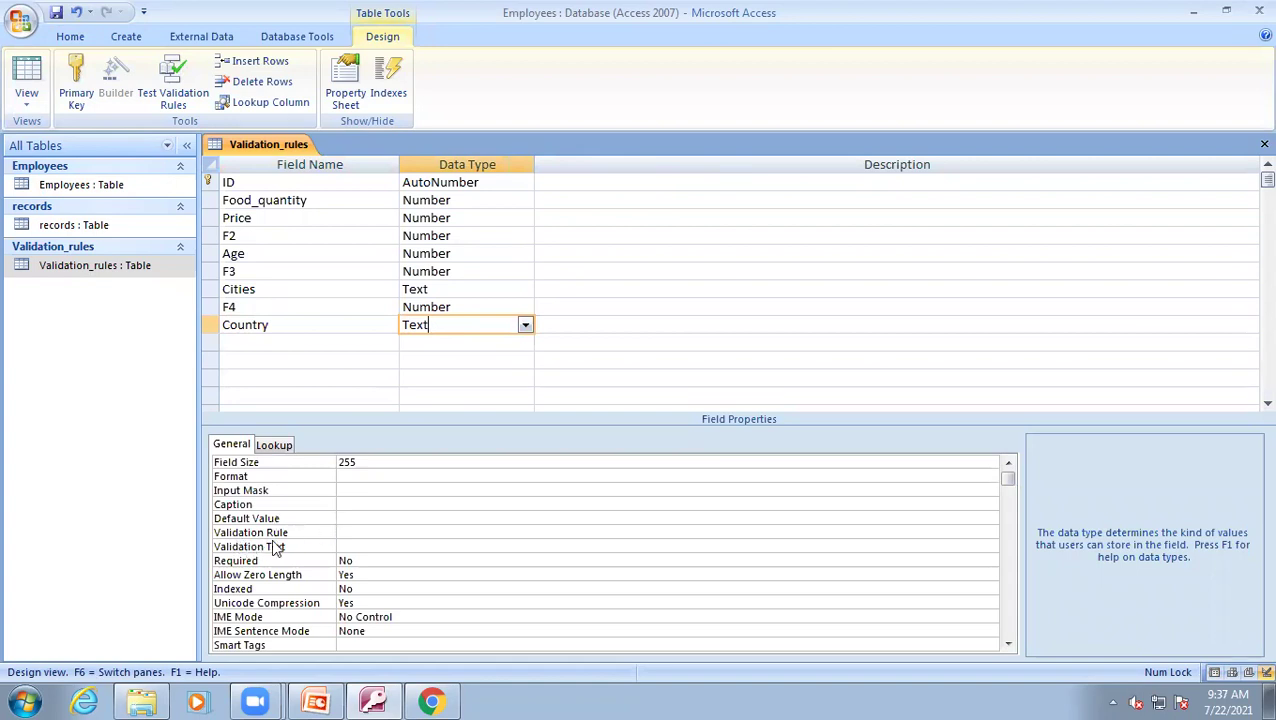
# - Set Country's validation rule to Like "I*" and save the table, testing existing data and keeping the new setting
pyautogui.click(369, 532)
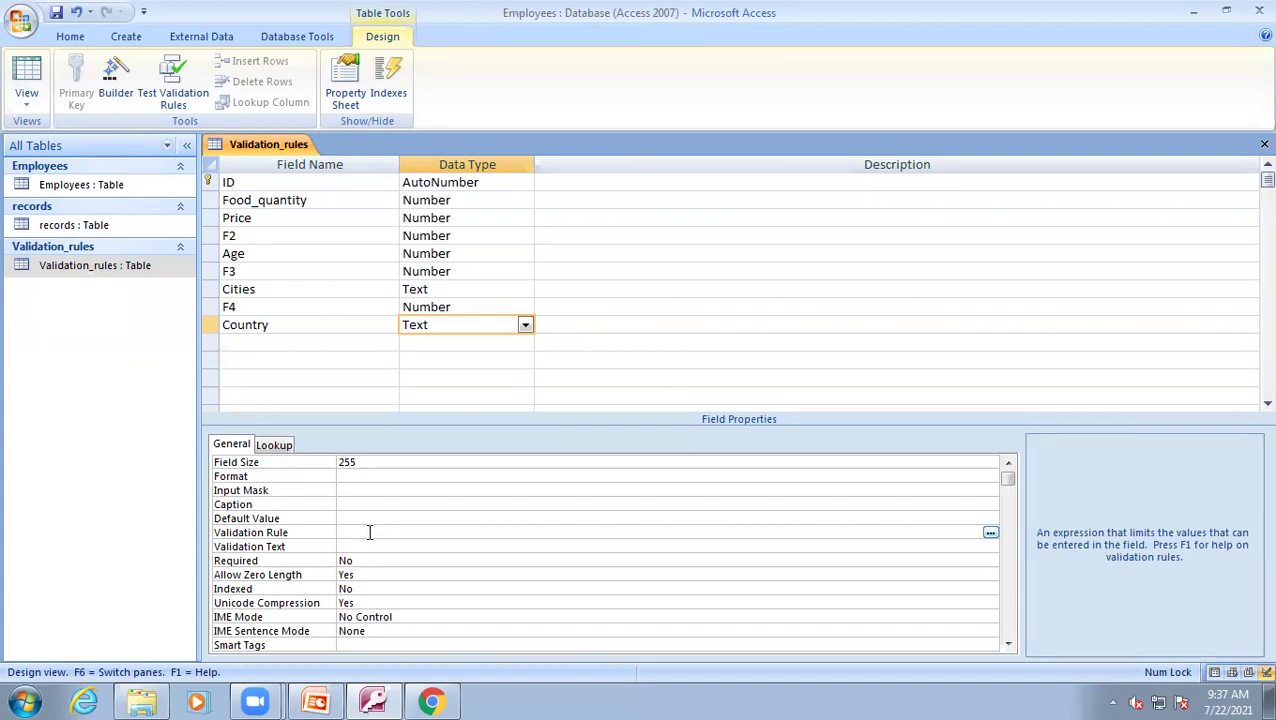
pyautogui.write('like')
pyautogui.write('*"')
pyautogui.hotkey('ctrl', 's')
pyautogui.click(565, 401)
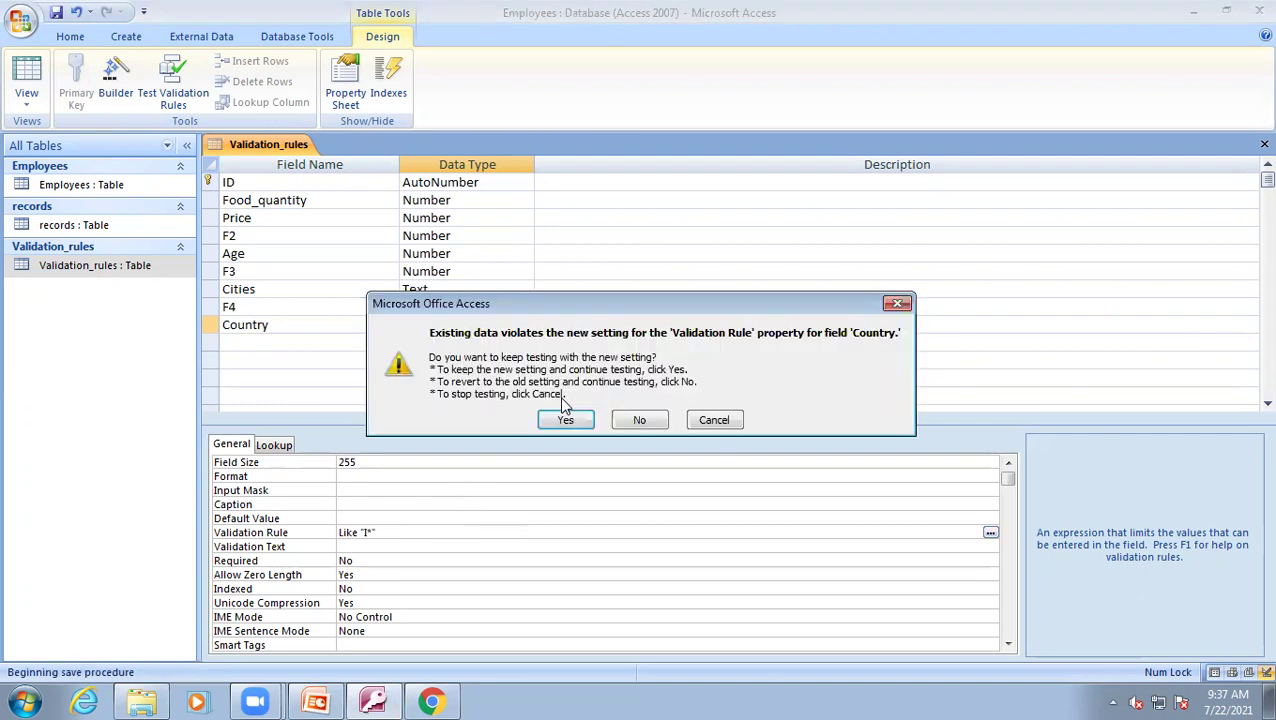
pyautogui.click(562, 420)
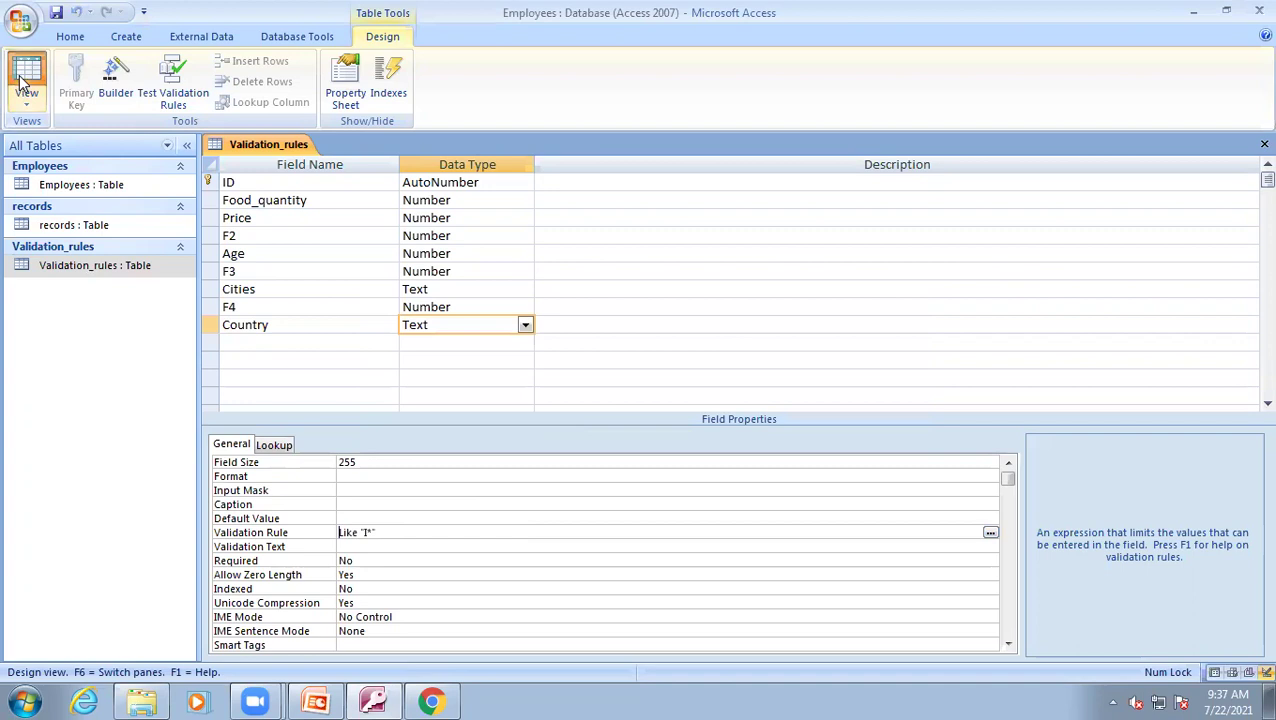
# - Show the table in Datasheet view and try to enter Bhutan as Country in record 1
pyautogui.click(24, 80)
pyautogui.click(973, 181)
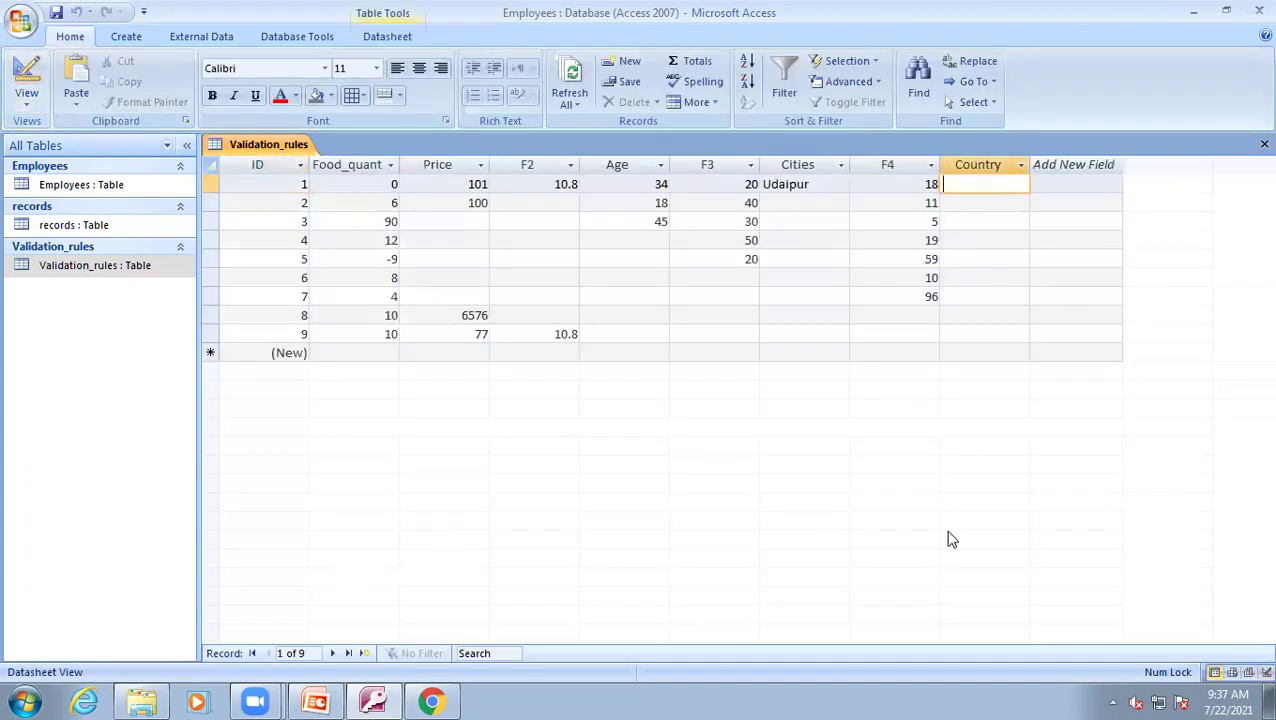
pyautogui.write('Bhutan')
pyautogui.press('Return')
pyautogui.press('Return')
# - Replace the Country entry in record 1 with India and move on to record 2
pyautogui.press('BackSpace')
pyautogui.press('BackSpace')
pyautogui.press('BackSpace')
pyautogui.press('BackSpace')
pyautogui.press('BackSpace')
pyautogui.press('BackSpace')
pyautogui.write('India')
pyautogui.press('Return')
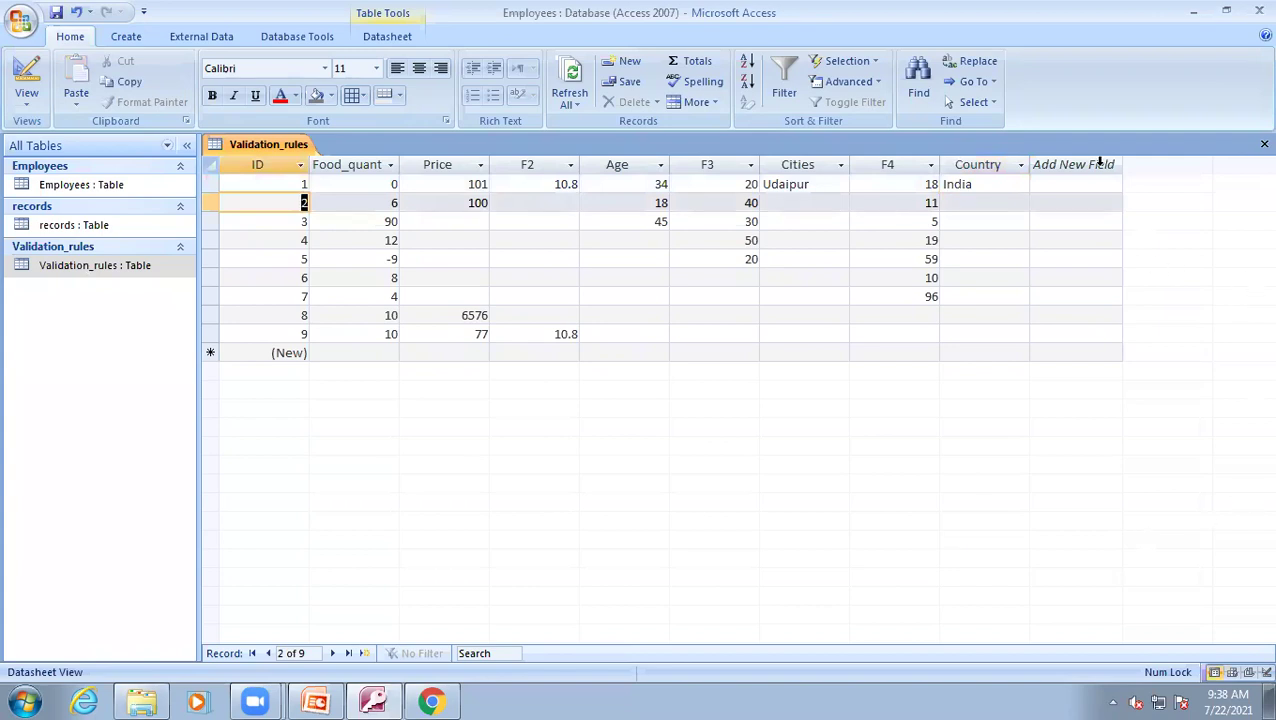
# - Enter Indonesia as the Country in record 2 to test the Like "I*" rule
pyautogui.click(986, 205)
pyautogui.write('Indon')
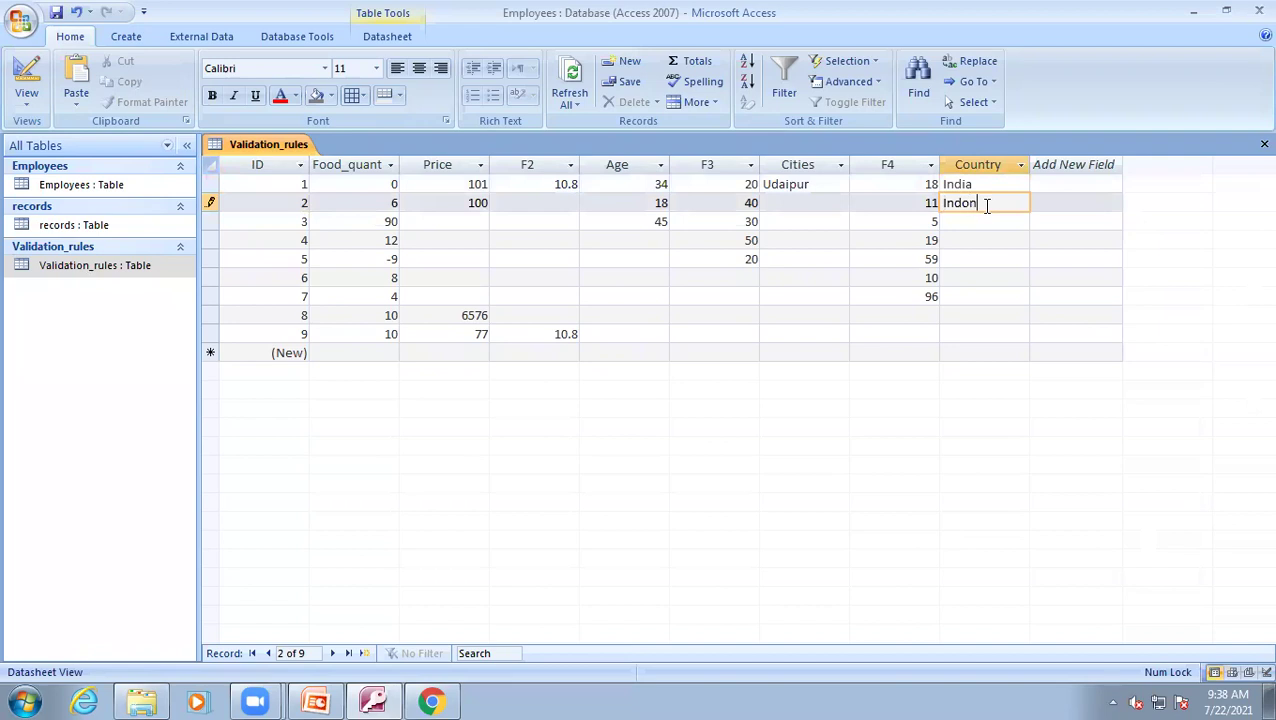
pyautogui.write('esia')
pyautogui.press('Return')
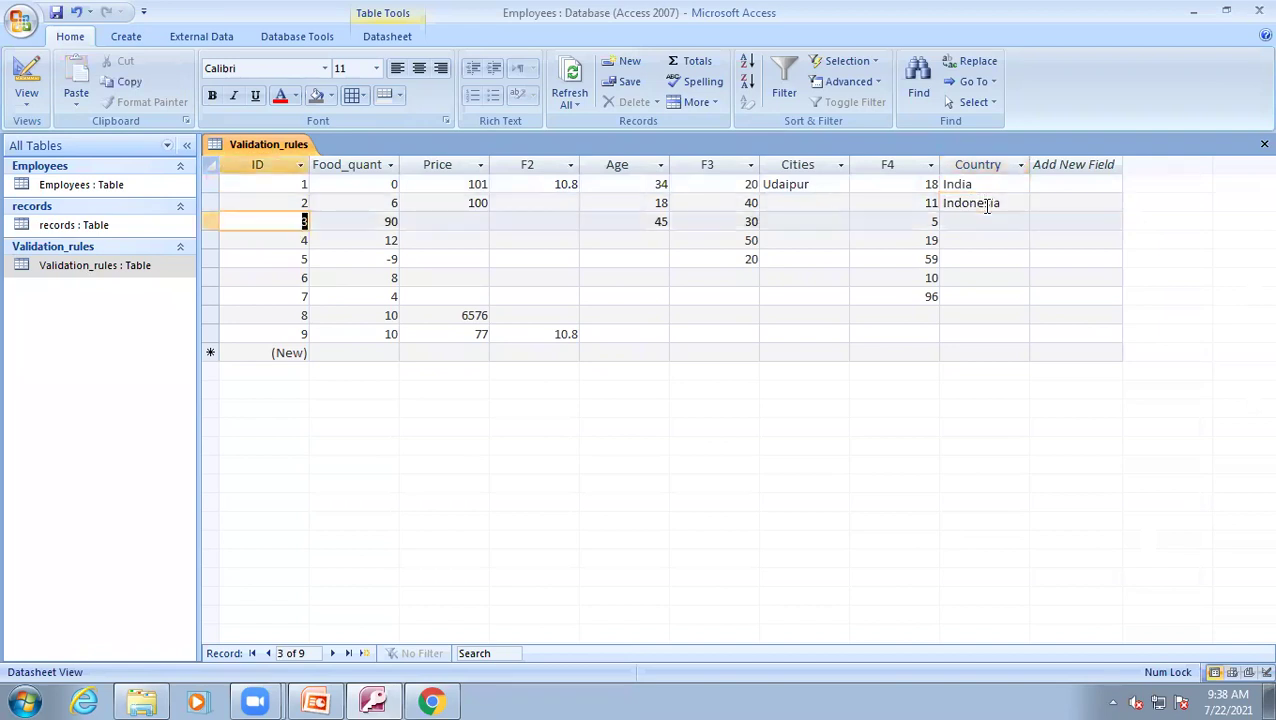
# - Enter Isril as the Country in record 3, removing the extra final letter
pyautogui.click(966, 222)
pyautogui.write('Israel')
pyautogui.press('Return')
pyautogui.press('BackSpace')
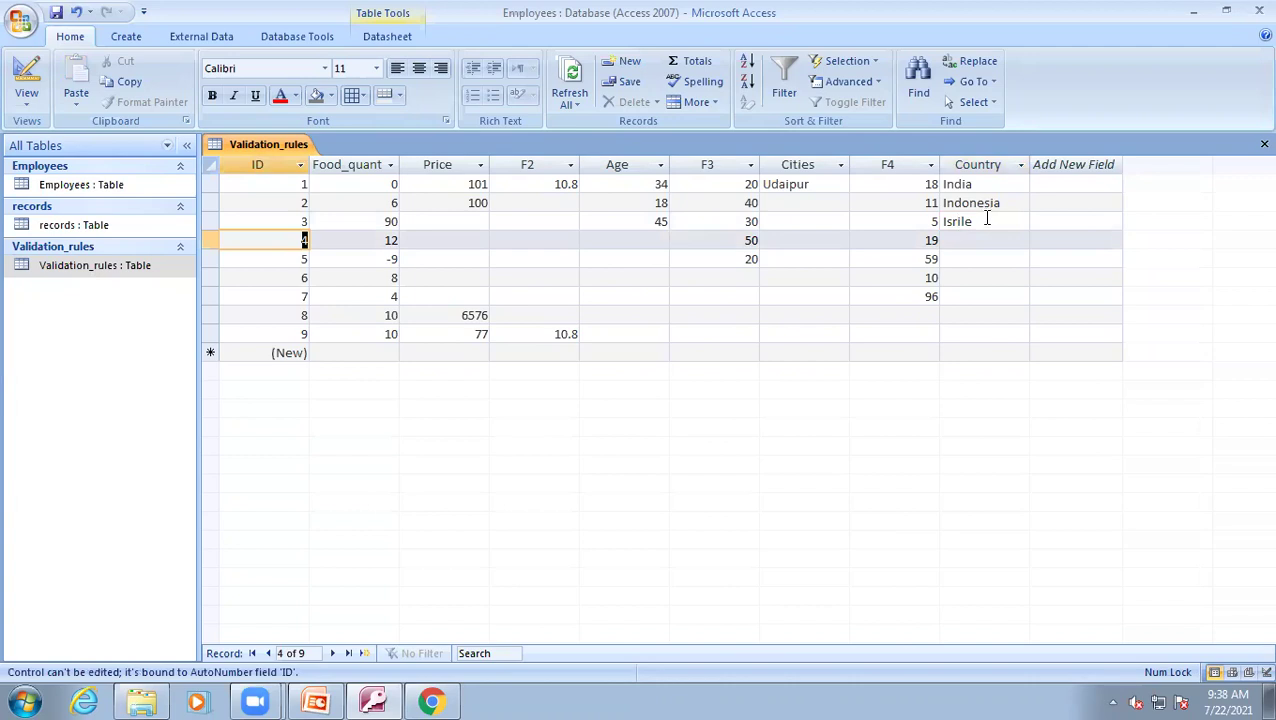
pyautogui.click(984, 221)
pyautogui.press('BackSpace')
pyautogui.press('Return')
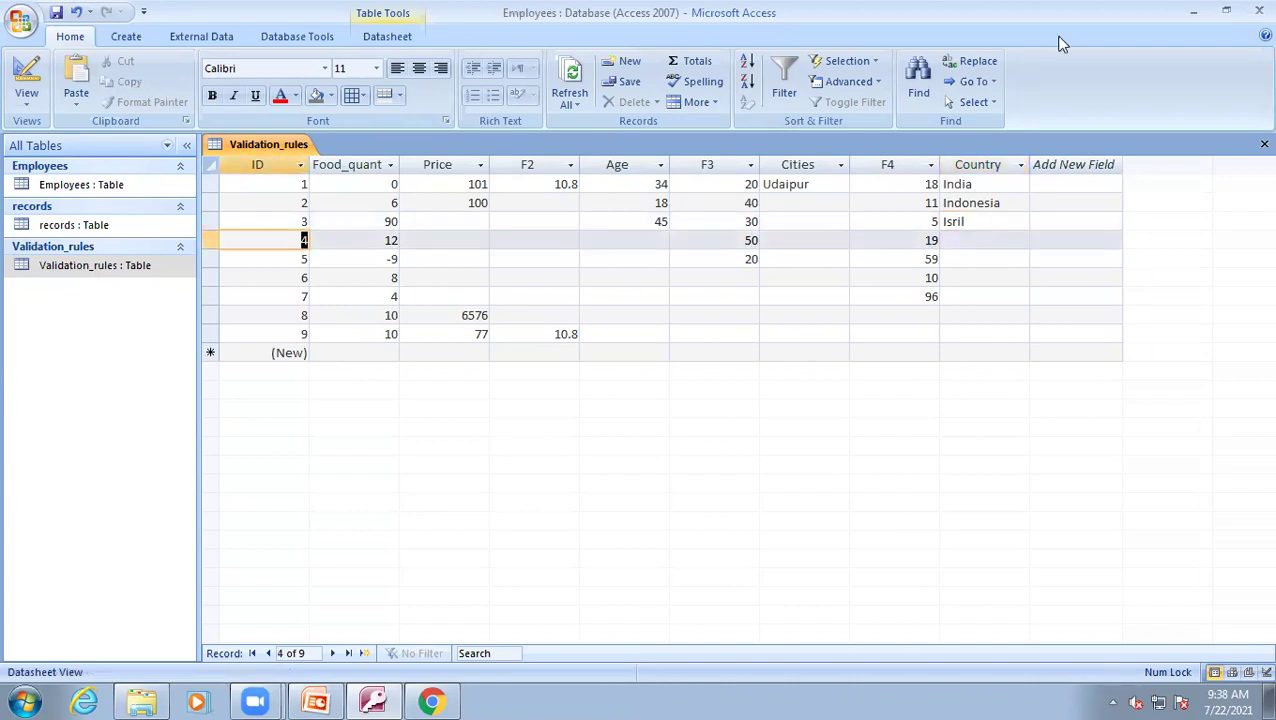
# - Enter the arbitrary Country values Ihgkjdhgjhh in record 4 and Ifhg66755 in record 5
pyautogui.click(962, 240)
pyautogui.write('lhgjdhgjhh')
pyautogui.press('Return')
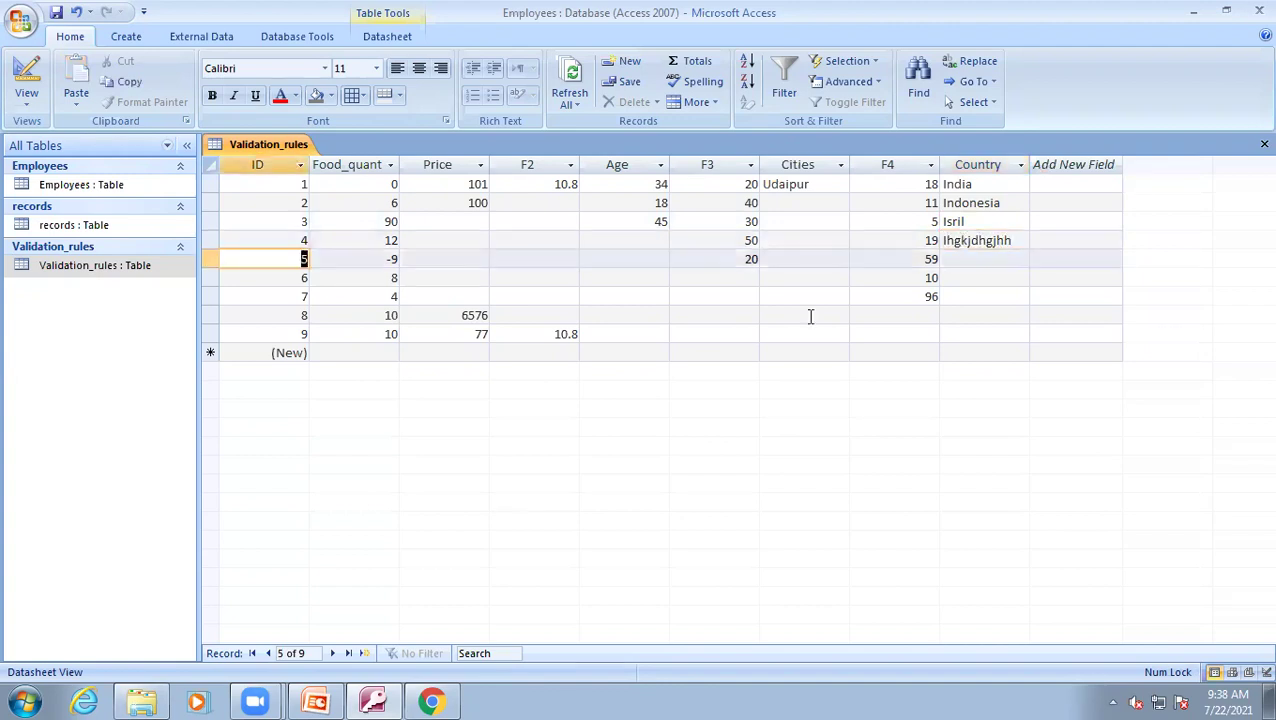
pyautogui.click(969, 258)
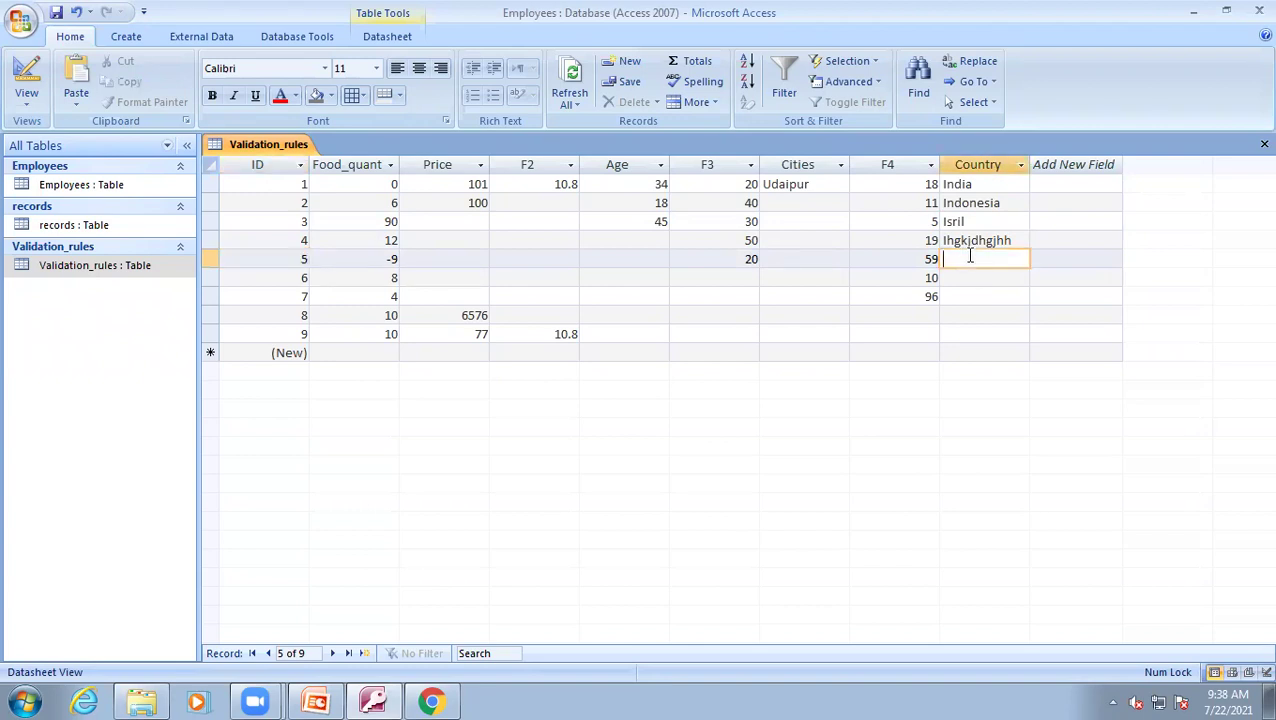
pyautogui.write('lfhgd6755')
pyautogui.press('Tab')
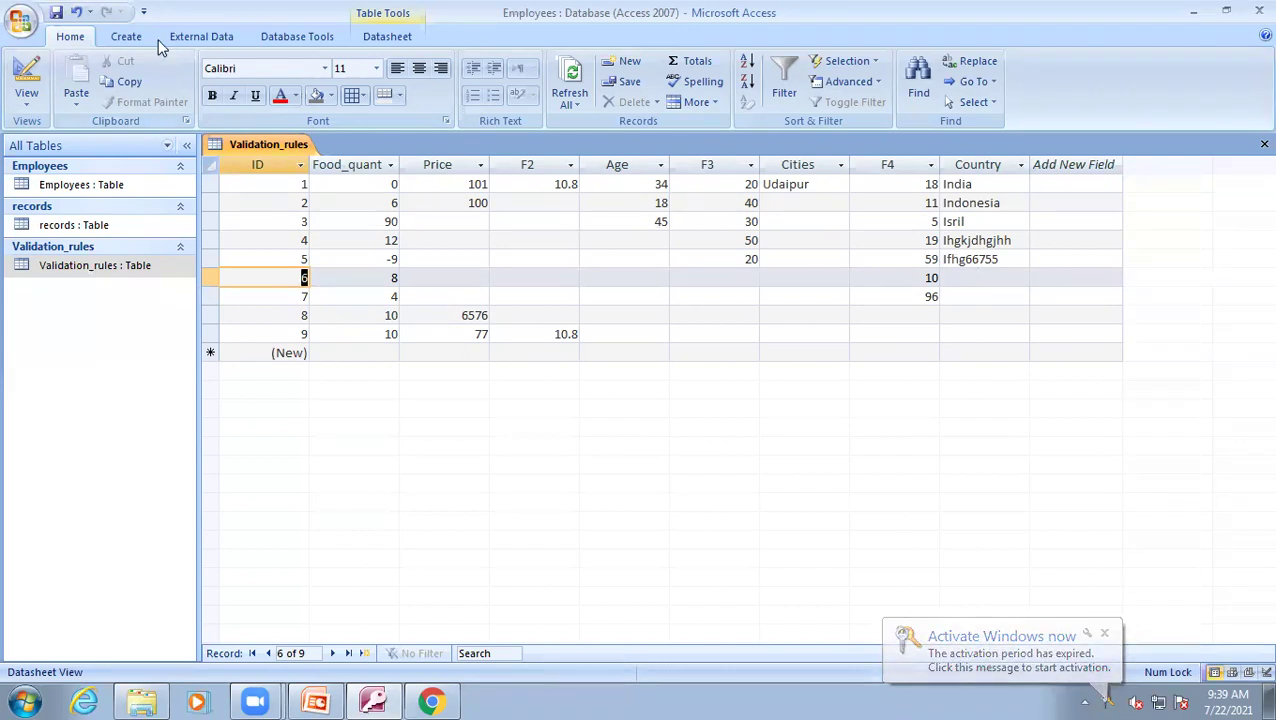
# - In Design view, change Country's validation rule to Like "I?" and save the table, testing existing data and keeping the new rule
pyautogui.click(27, 72)
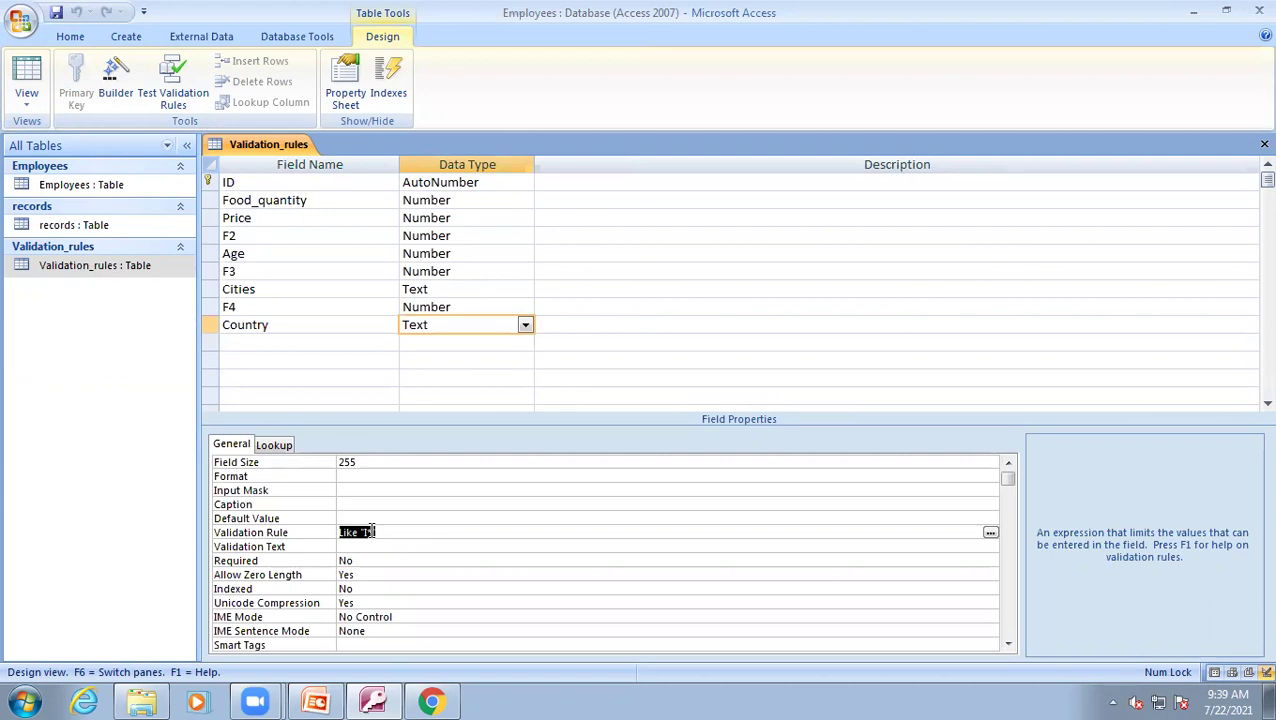
pyautogui.click(372, 532)
pyautogui.write('*')
pyautogui.press('BackSpace')
pyautogui.press('BackSpace')
pyautogui.write('I')
pyautogui.write('/')
pyautogui.press('BackSpace')
pyautogui.write('*')
pyautogui.hotkey('ctrl', 's')
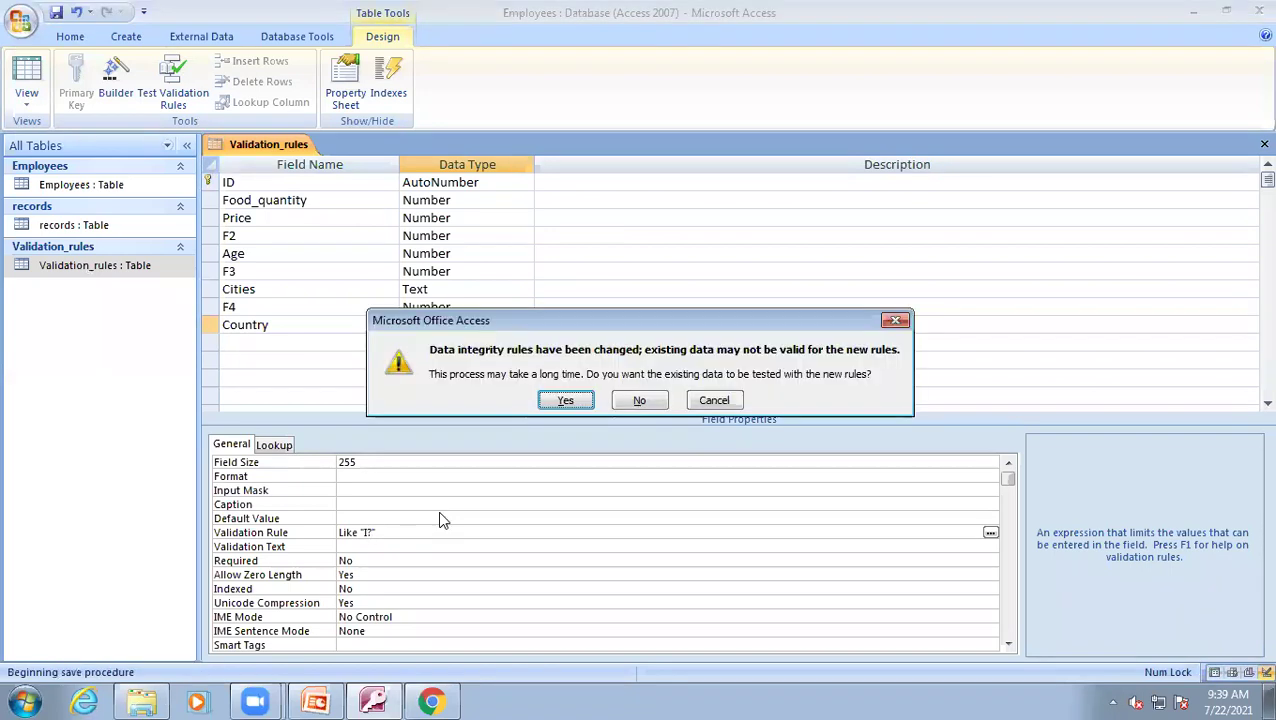
pyautogui.click(563, 400)
pyautogui.click(563, 418)
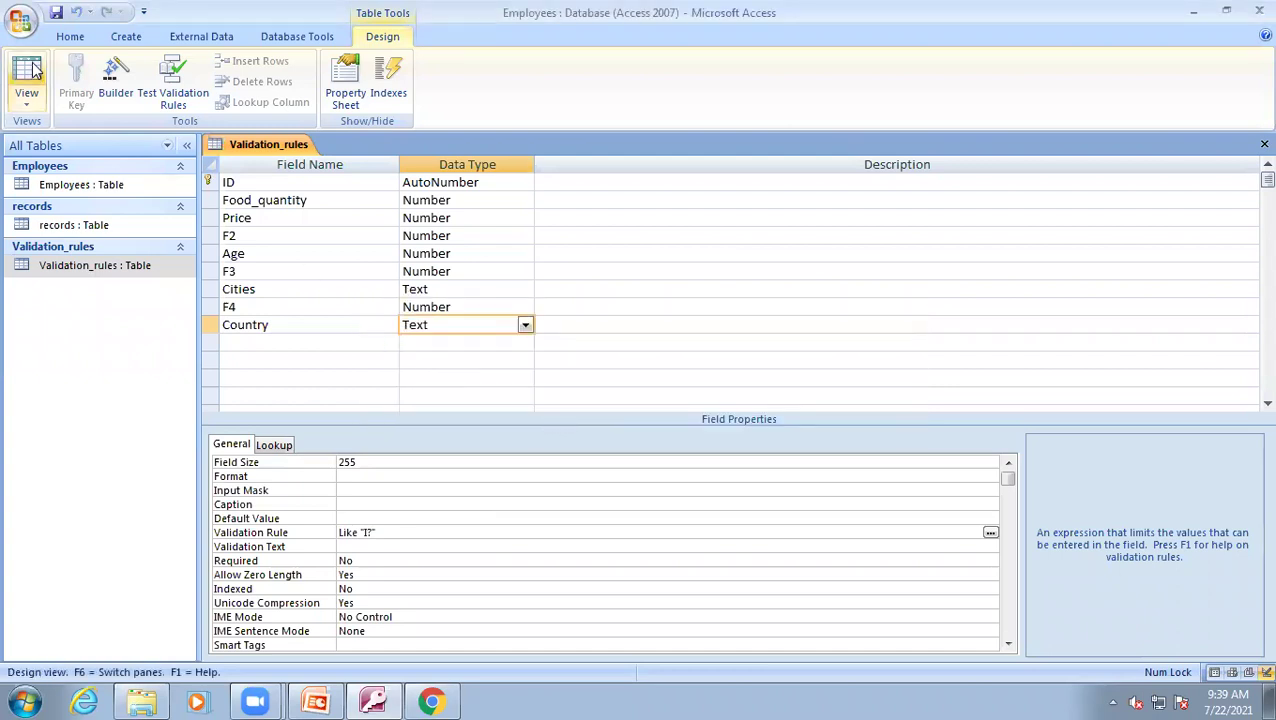
# - Show the table in Datasheet view and try to enter Ifff as the Country in record 6
pyautogui.click(27, 72)
pyautogui.click(971, 277)
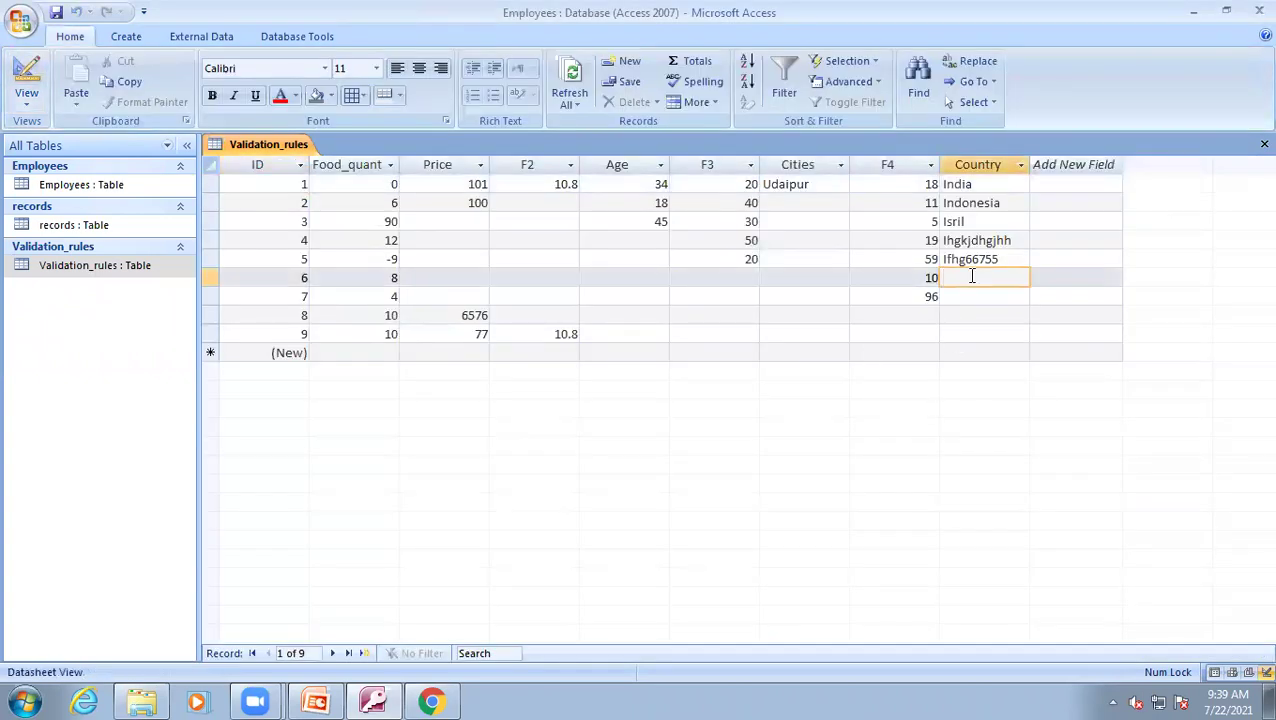
pyautogui.write('I')
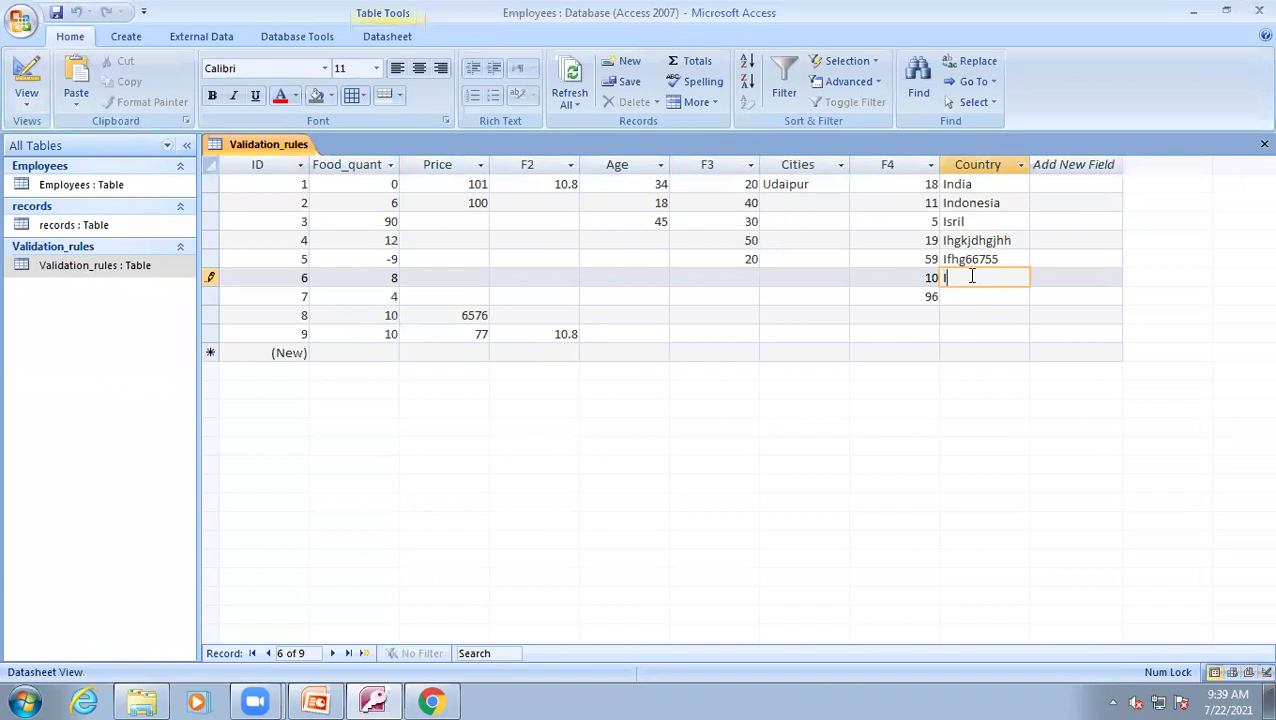
pyautogui.write('fff')
pyautogui.press('Return')
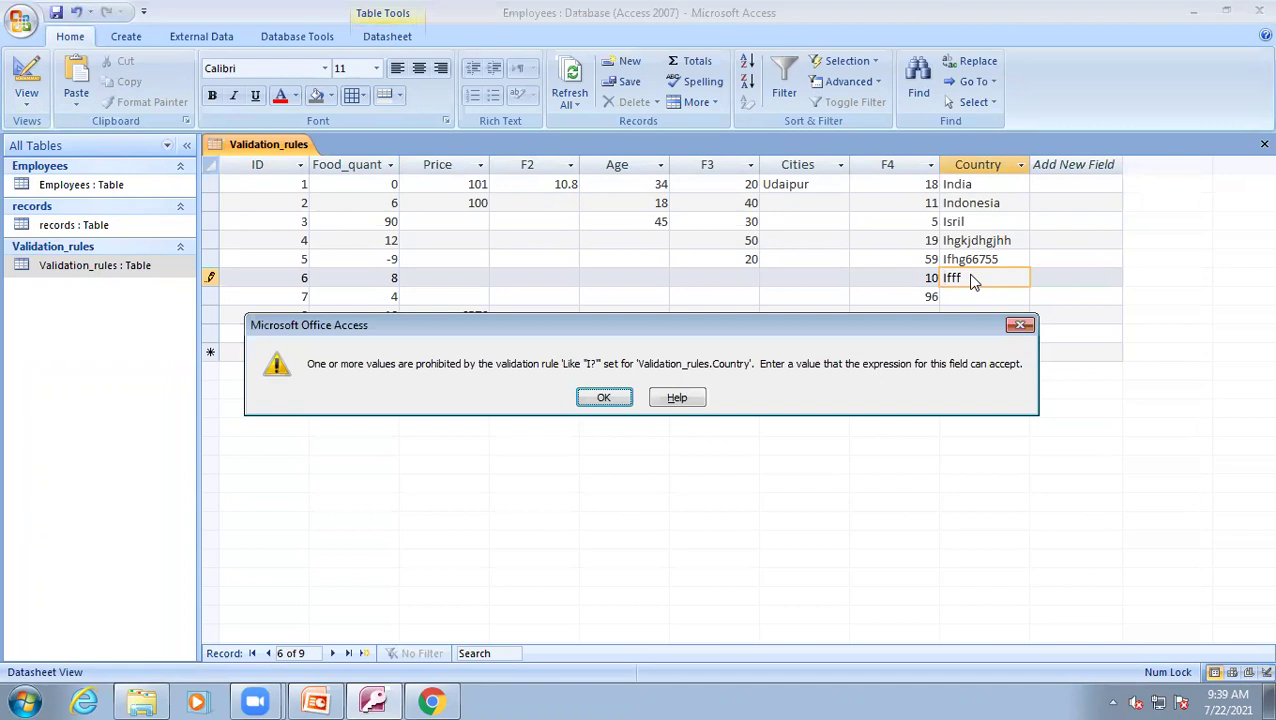
pyautogui.press('Return')
# - Shorten the Country entry in record 6 to If and move to the Country cell of record 7
pyautogui.press('BackSpace')
pyautogui.press('BackSpace')
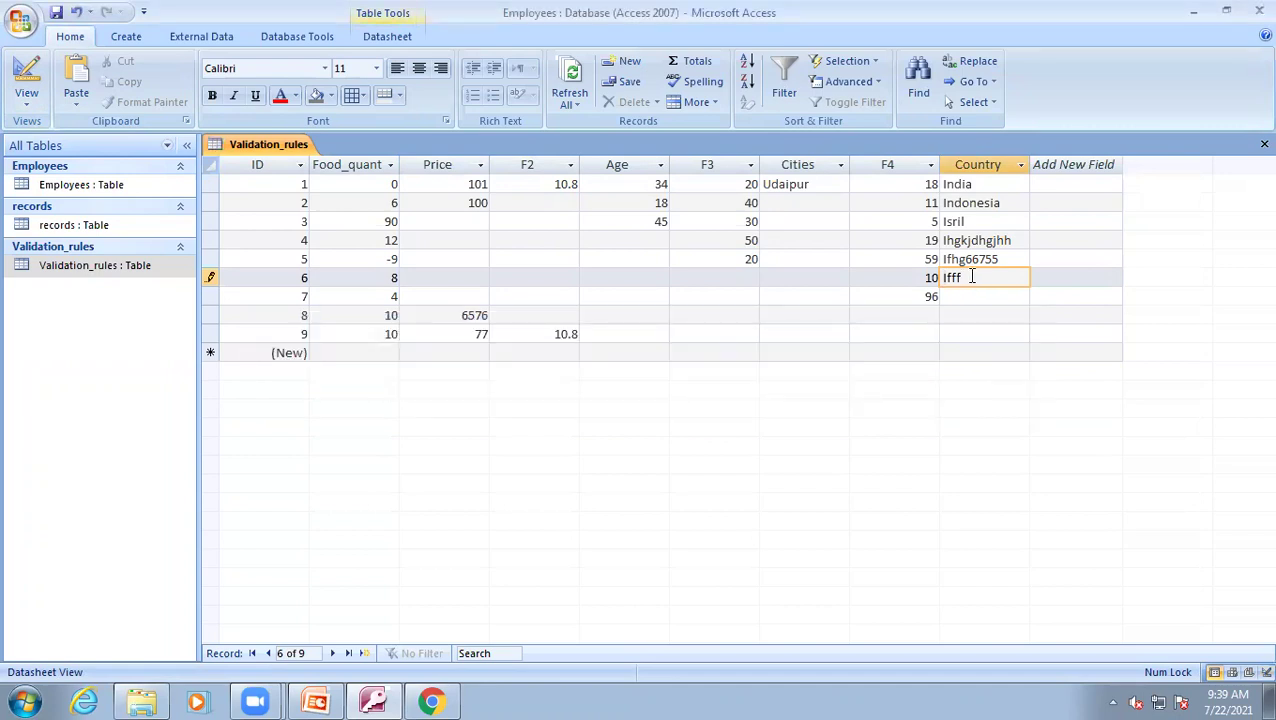
pyautogui.press('Return')
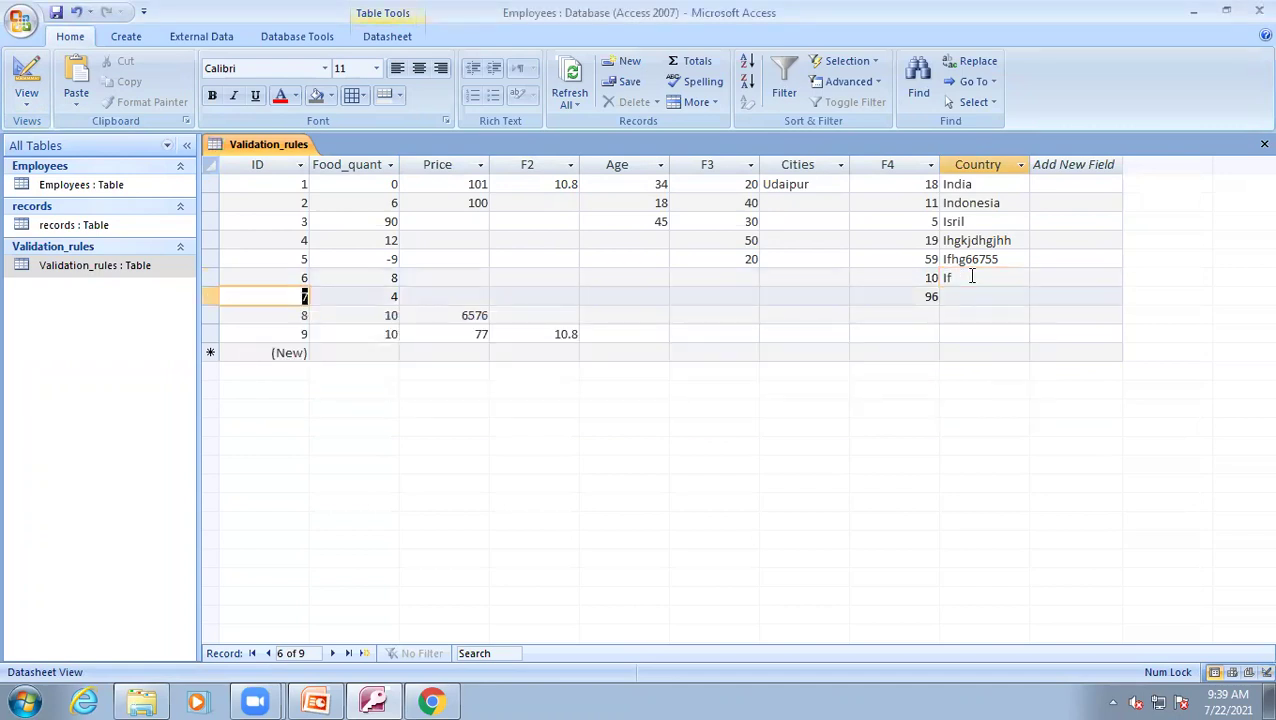
pyautogui.click(981, 300)
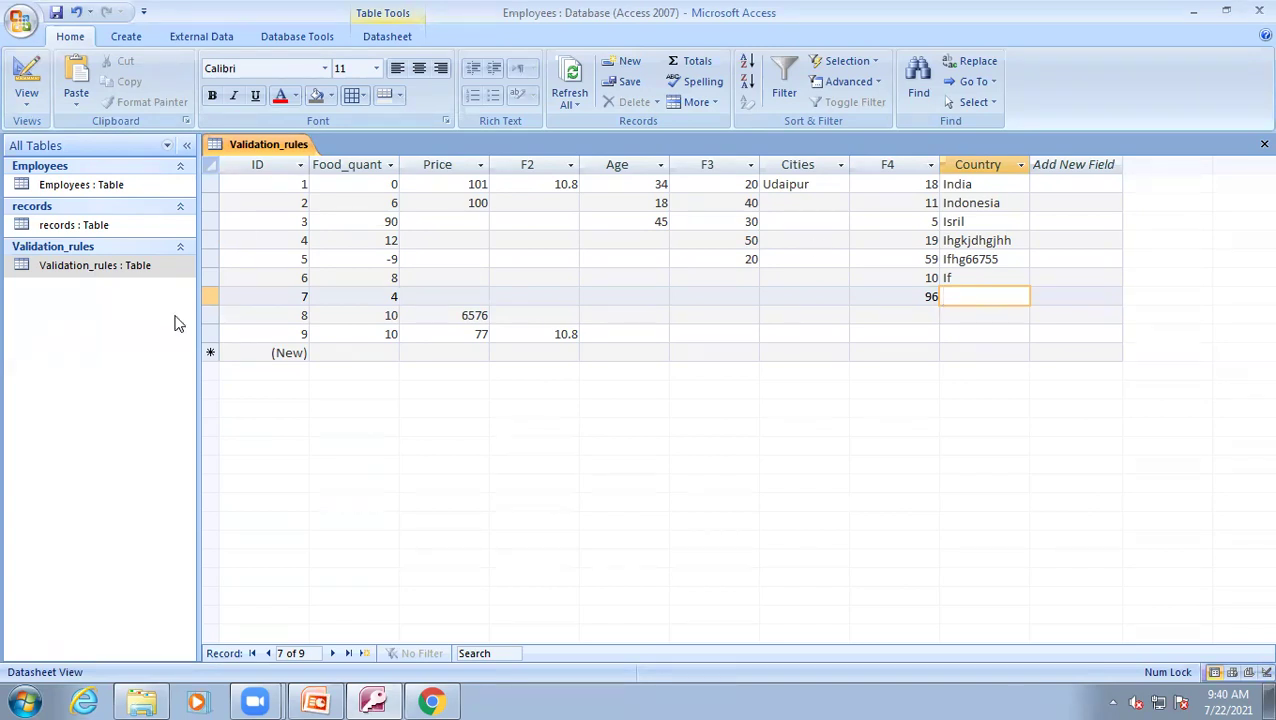
# - Switch to the PowerPoint presentation to review the slide on symbols used in validation rules
pyautogui.click(316, 701)
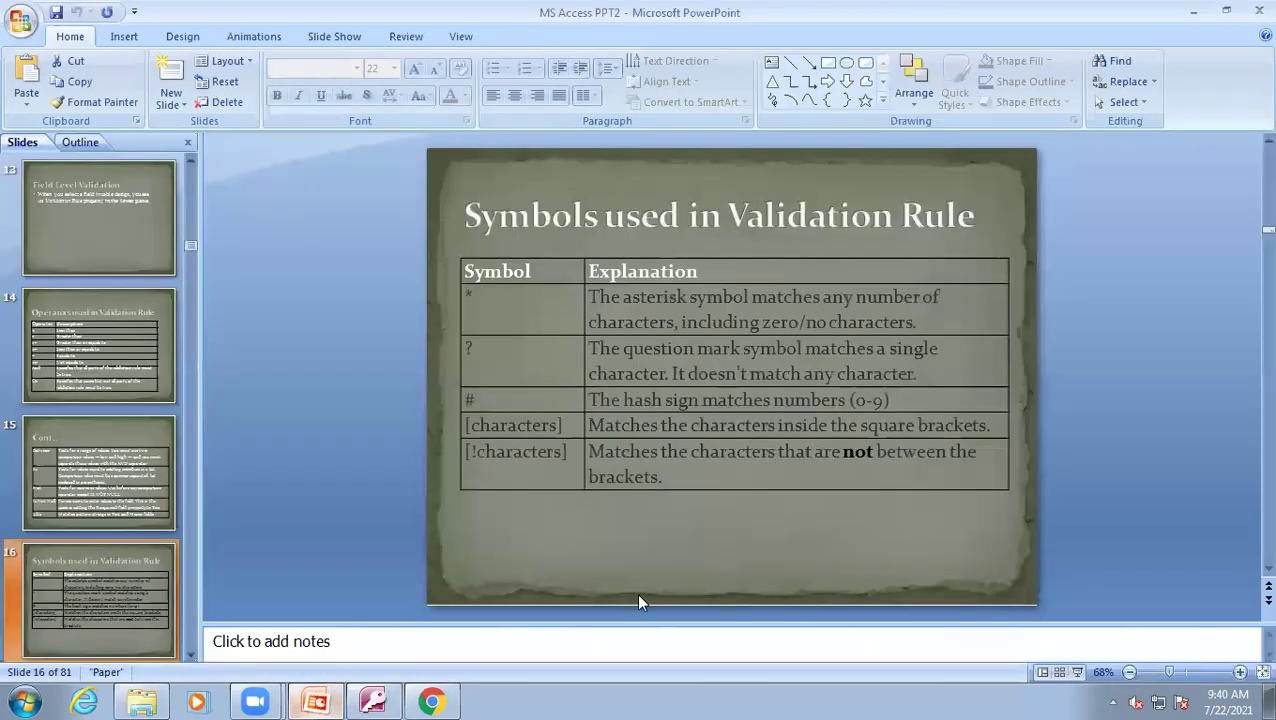